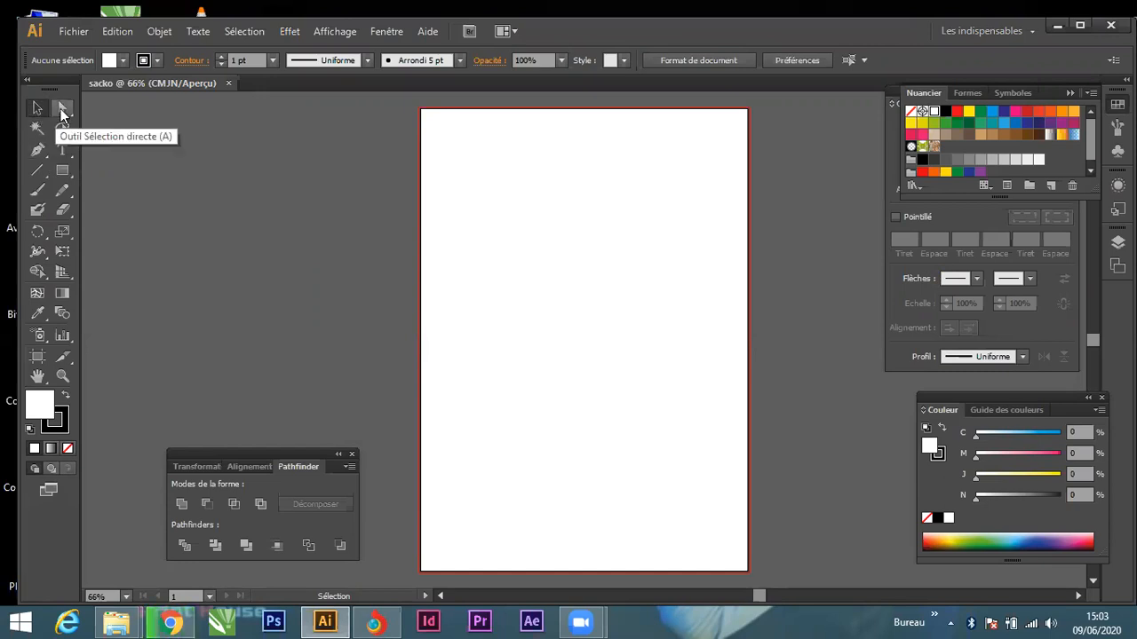
Draw a wide rectangle across the upper part of the artboard.
left_click(70, 113)
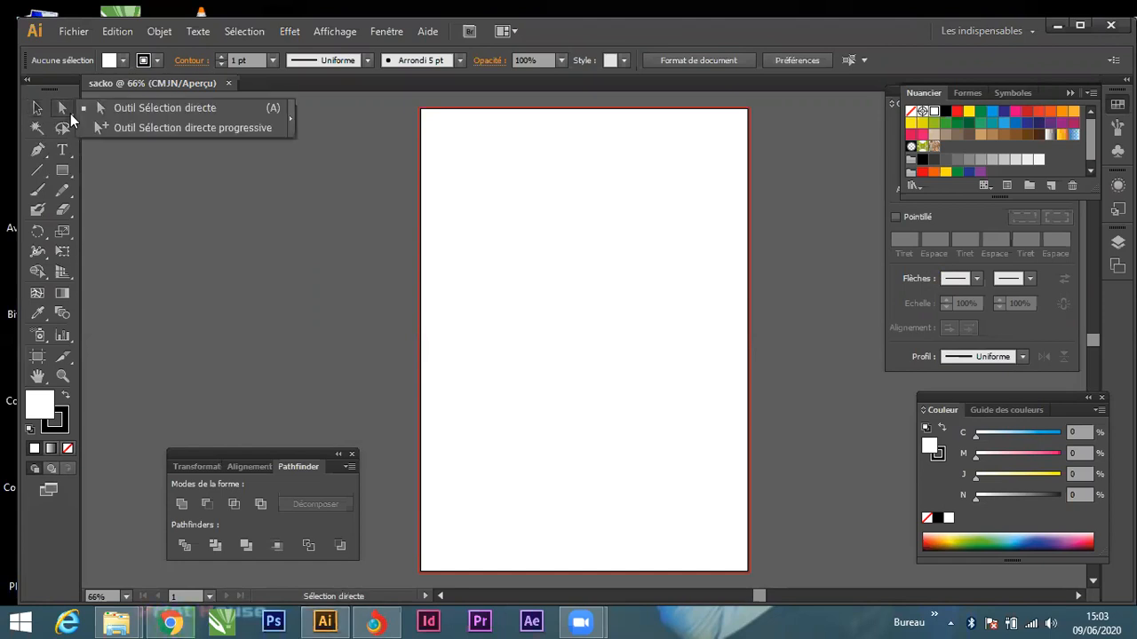
left_click(62, 172)
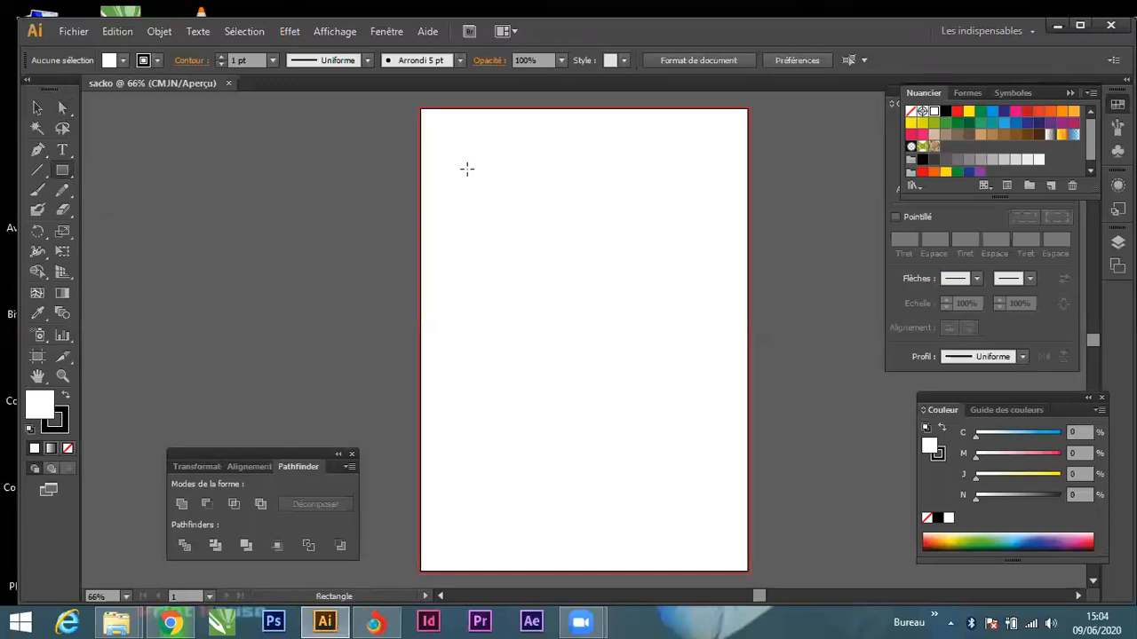
left_click_drag(442, 151, 679, 297)
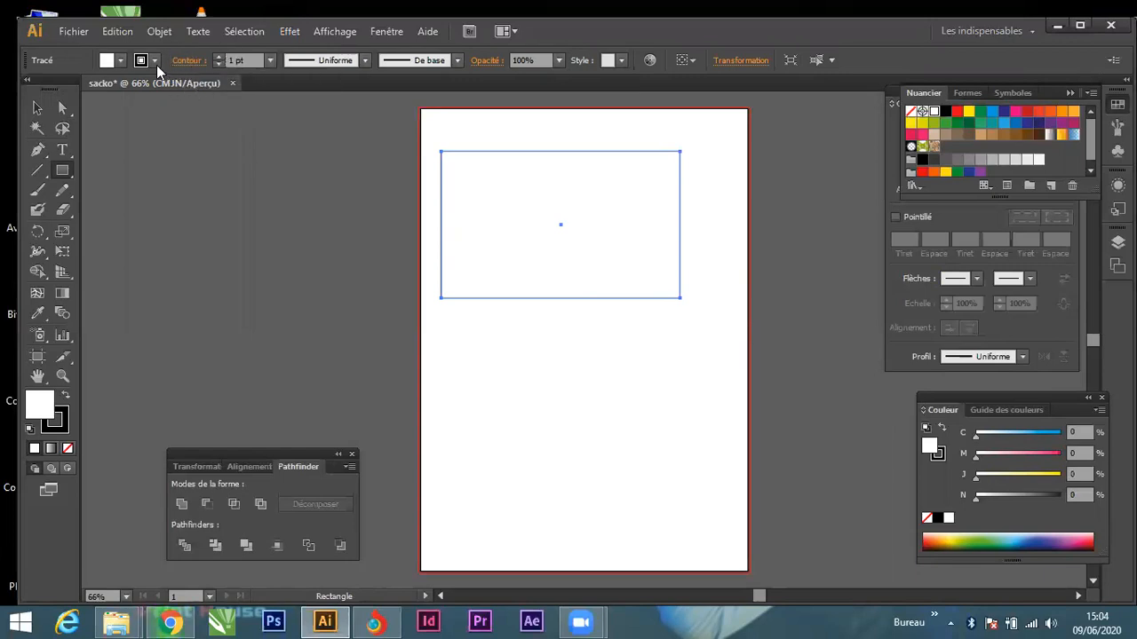
Fill the rectangle with the red swatch.
left_click(119, 59)
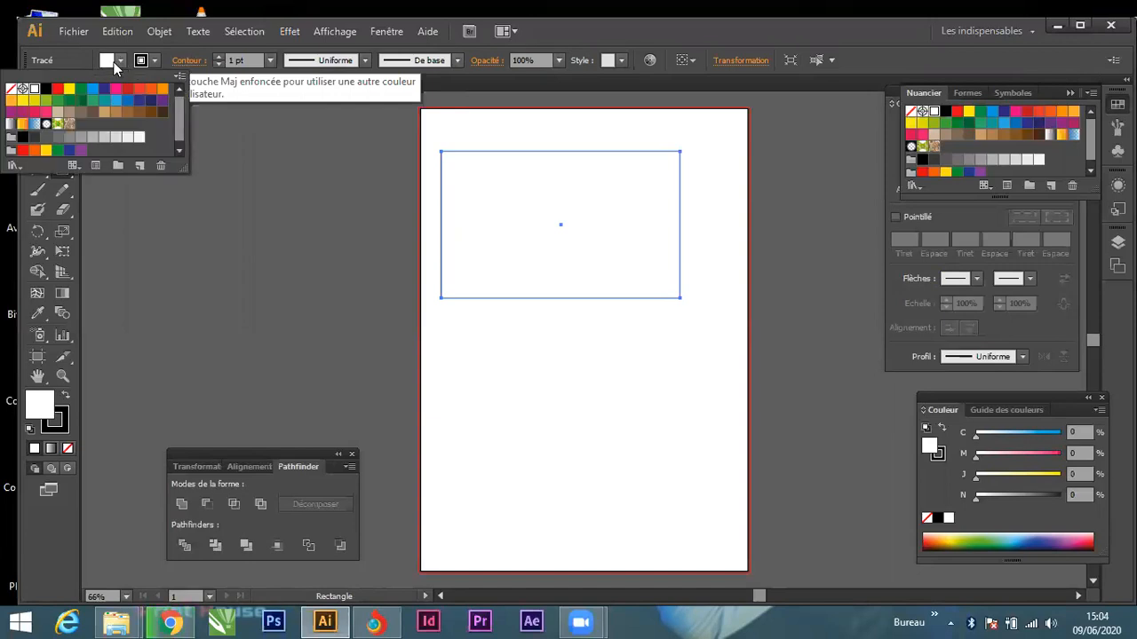
left_click(58, 89)
left_click(119, 62)
left_click(155, 62)
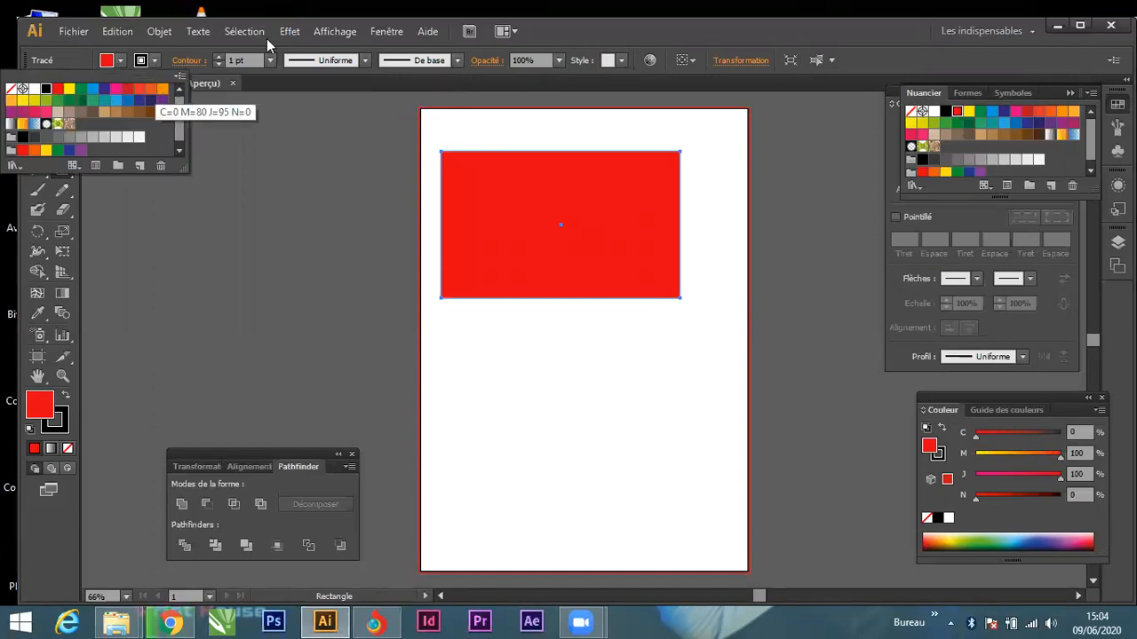
Set the rectangle's stroke weight to 12 pt and view the available variable width profiles.
left_click(269, 61)
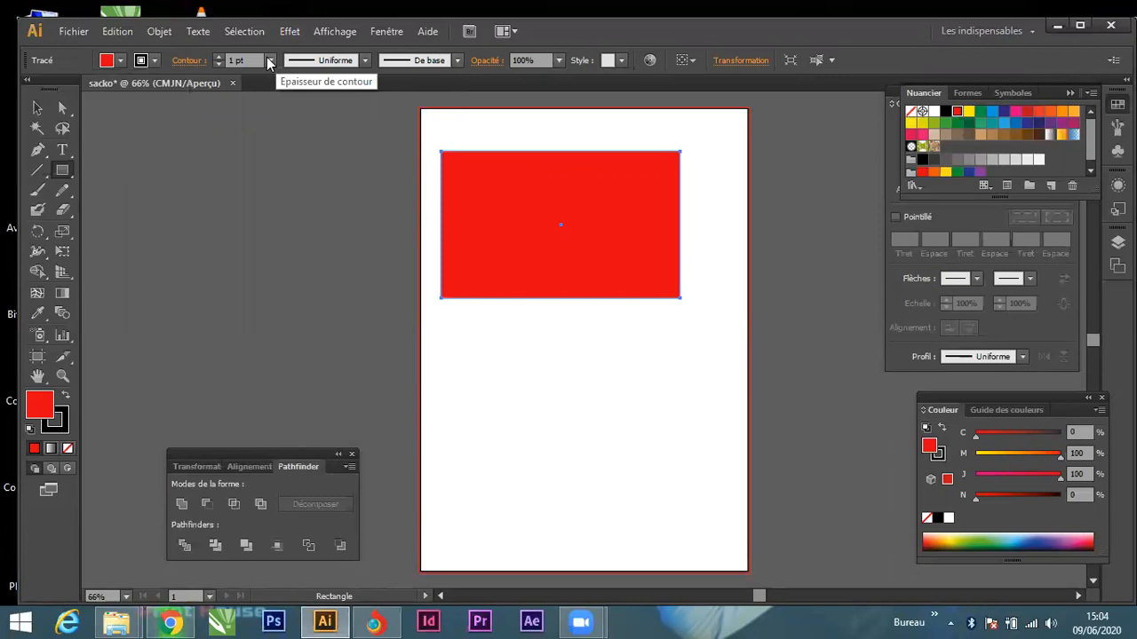
left_click(269, 61)
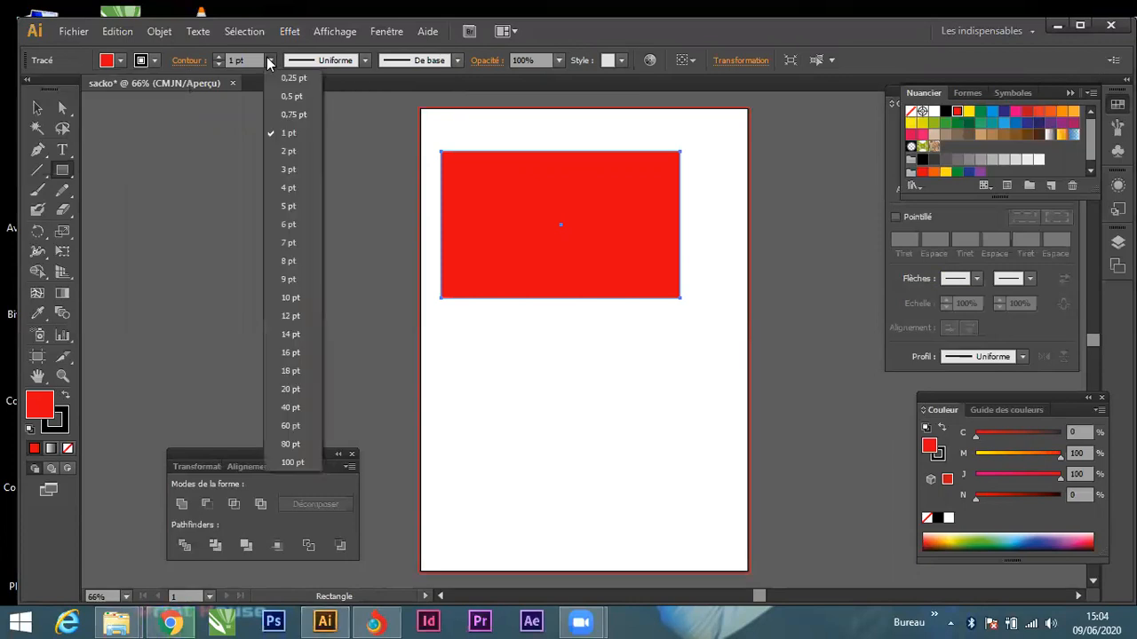
left_click(293, 310)
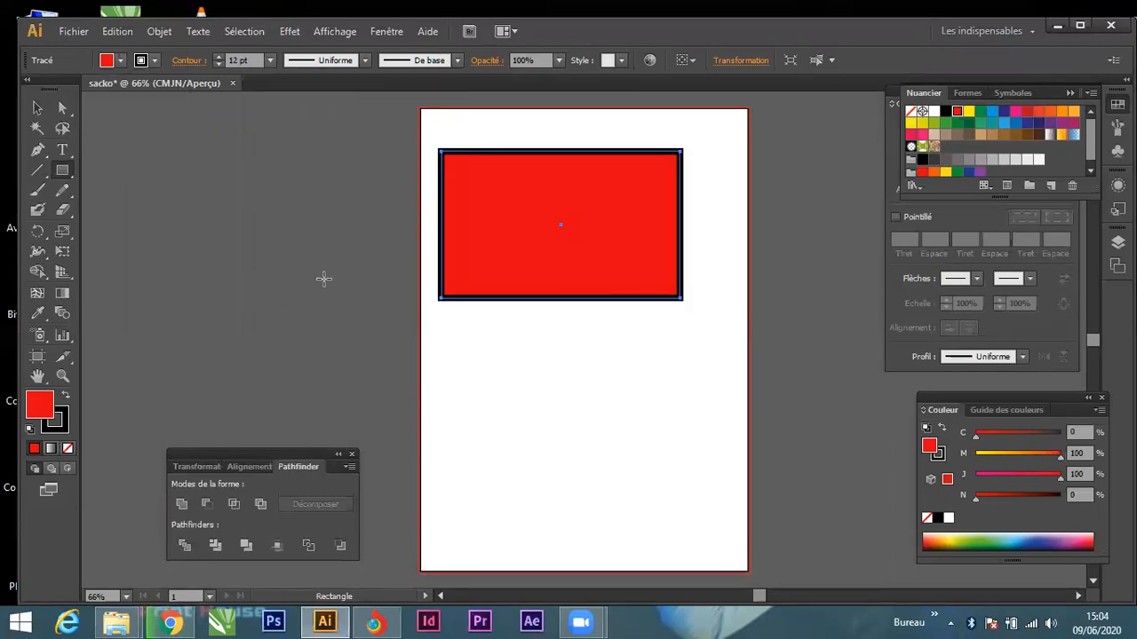
left_click(356, 65)
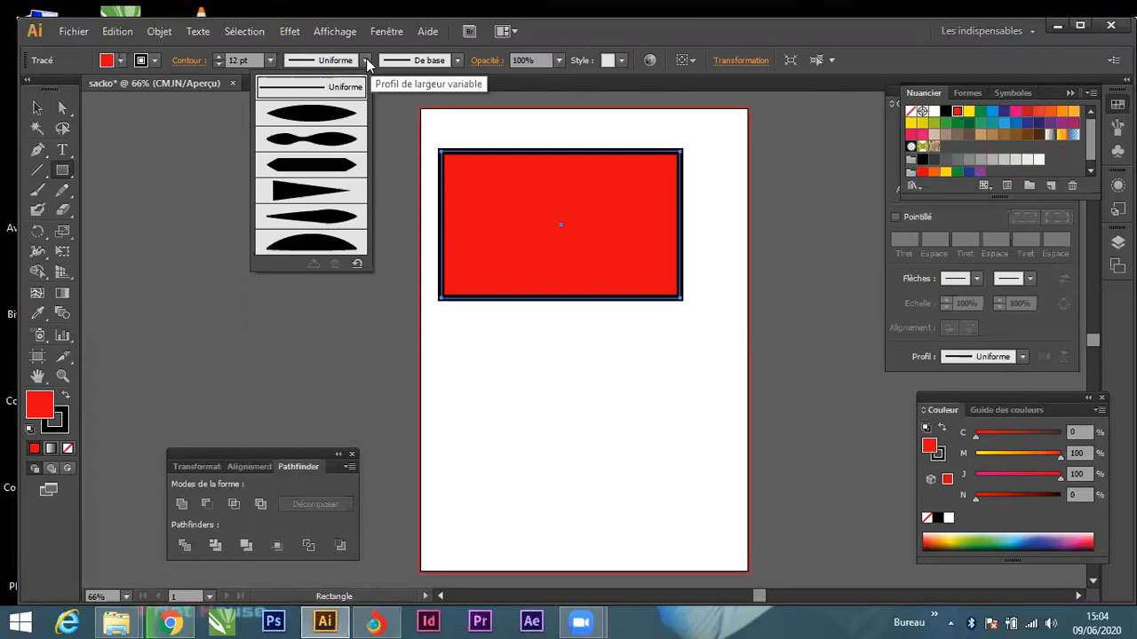
left_click(367, 66)
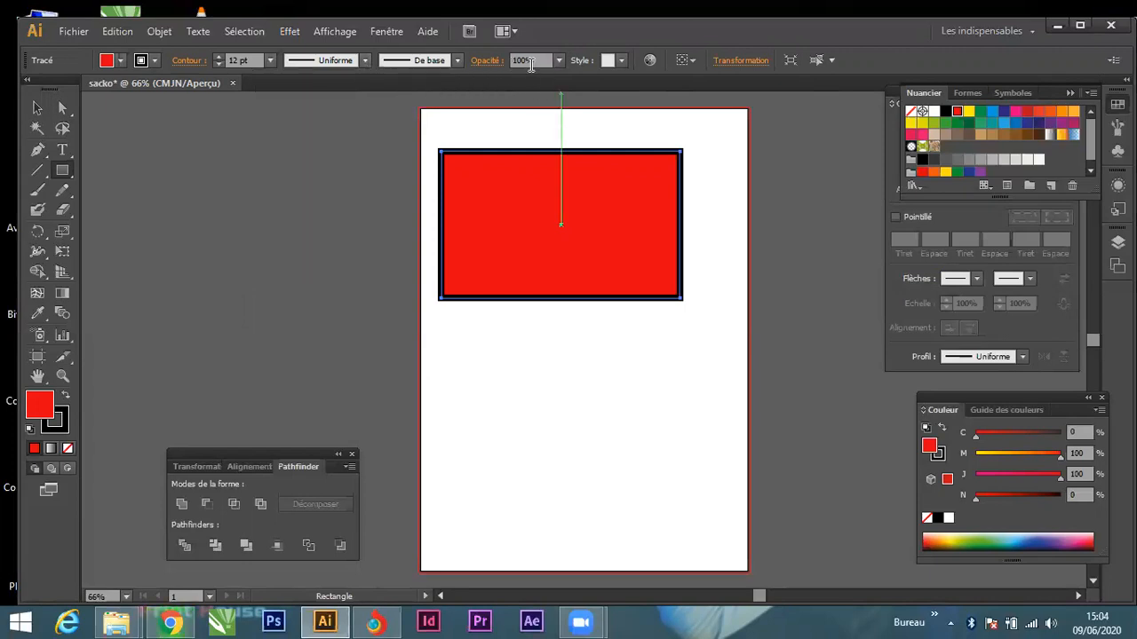
Reduce the rectangle's opacity to 50%, and restore it to 100%.
left_click_drag(535, 61, 511, 62)
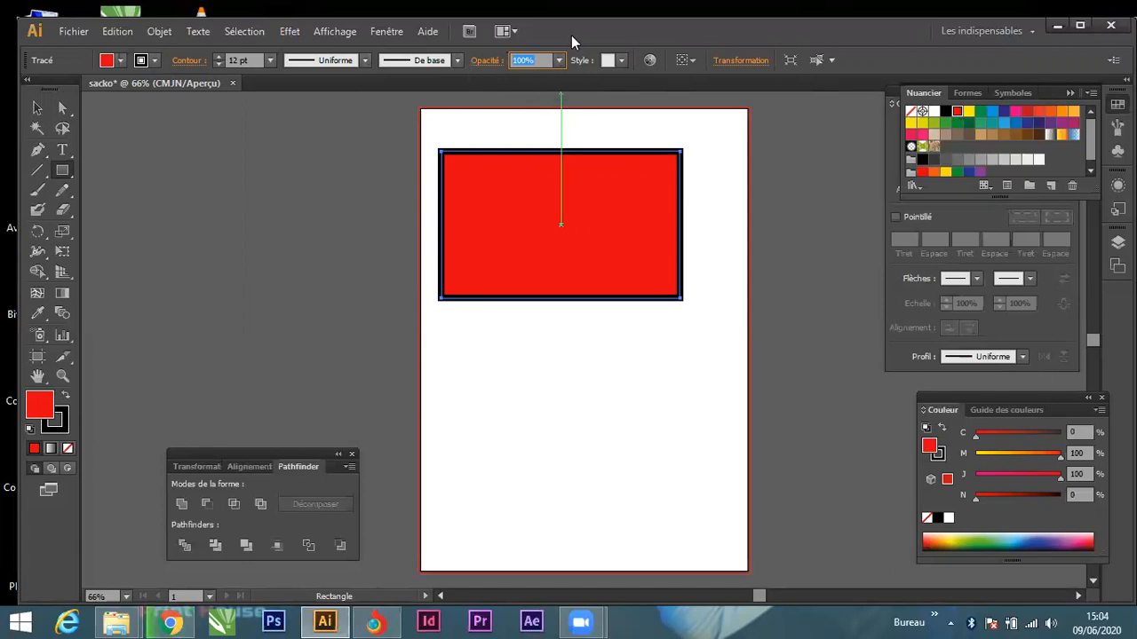
left_click(559, 61)
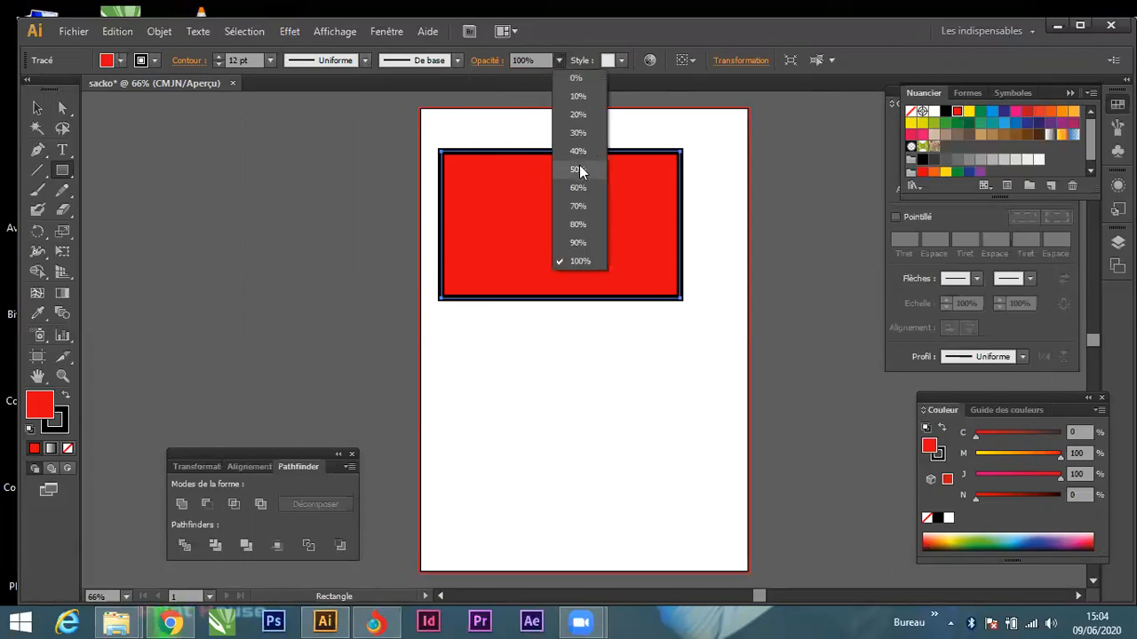
left_click(586, 169)
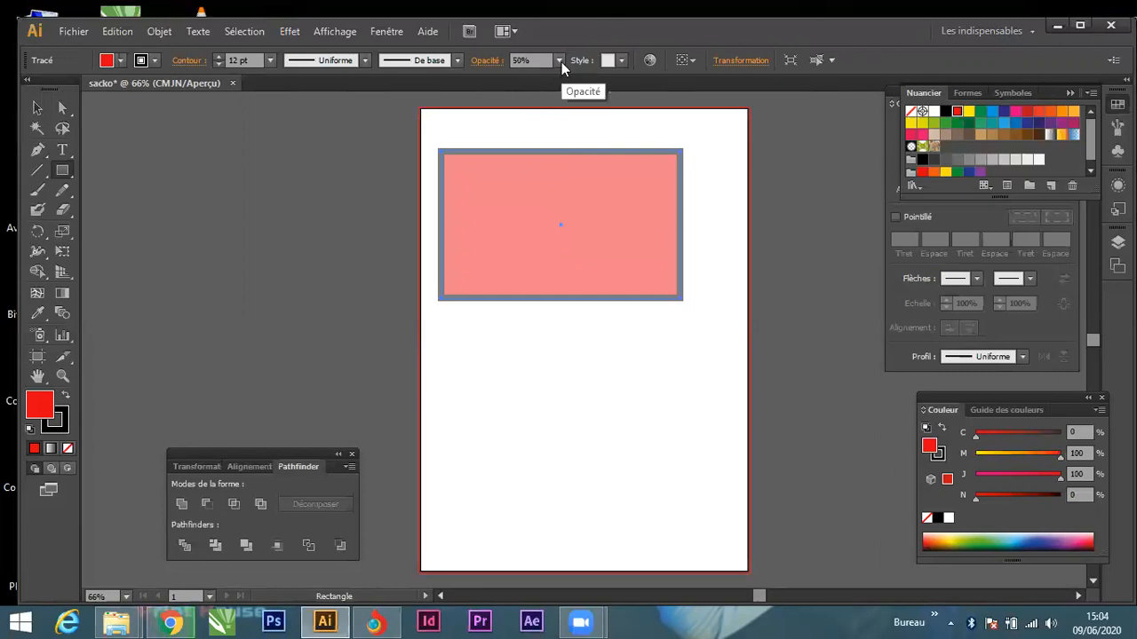
left_click(560, 61)
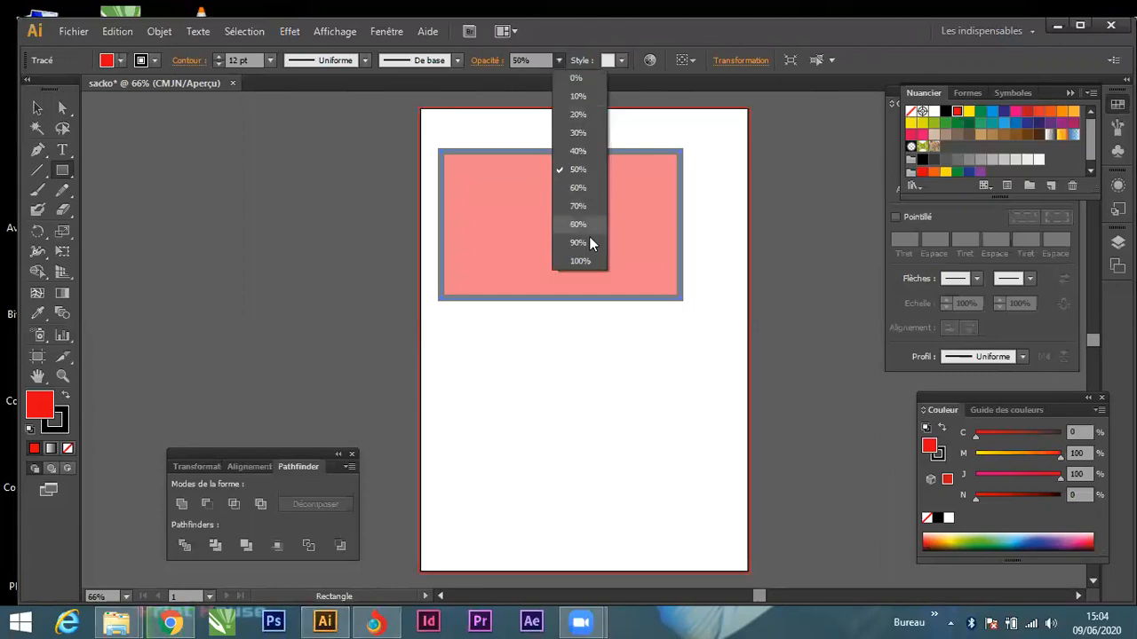
left_click(582, 260)
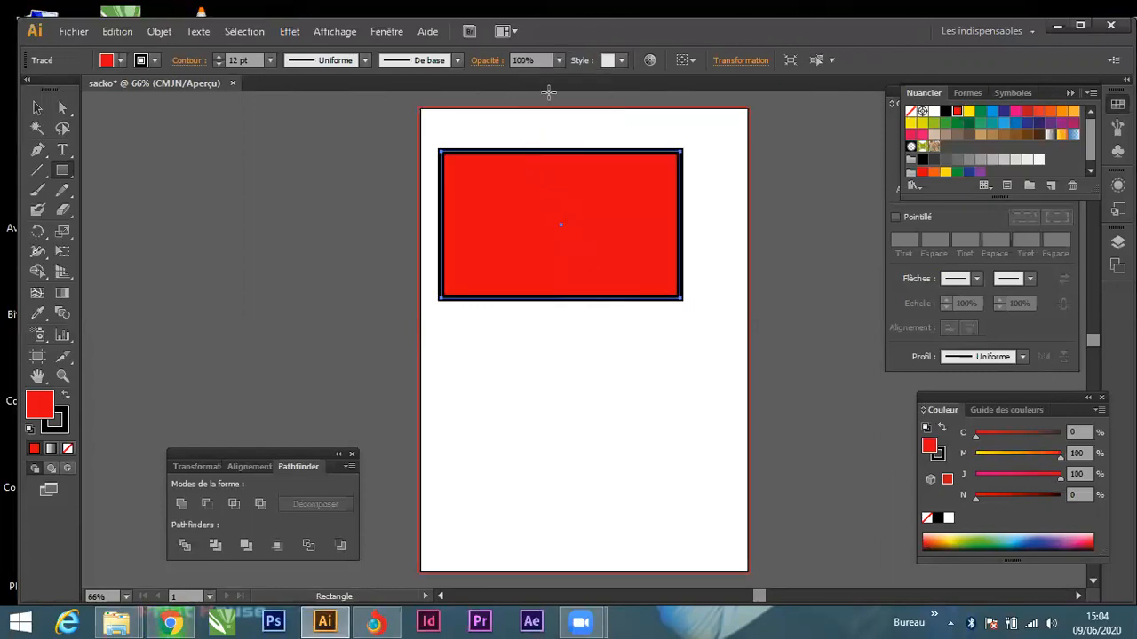
Try the blue gradient, green-and-yellow floral and blue swirl graphic styles on the rectangle.
left_click(621, 60)
left_click(471, 125)
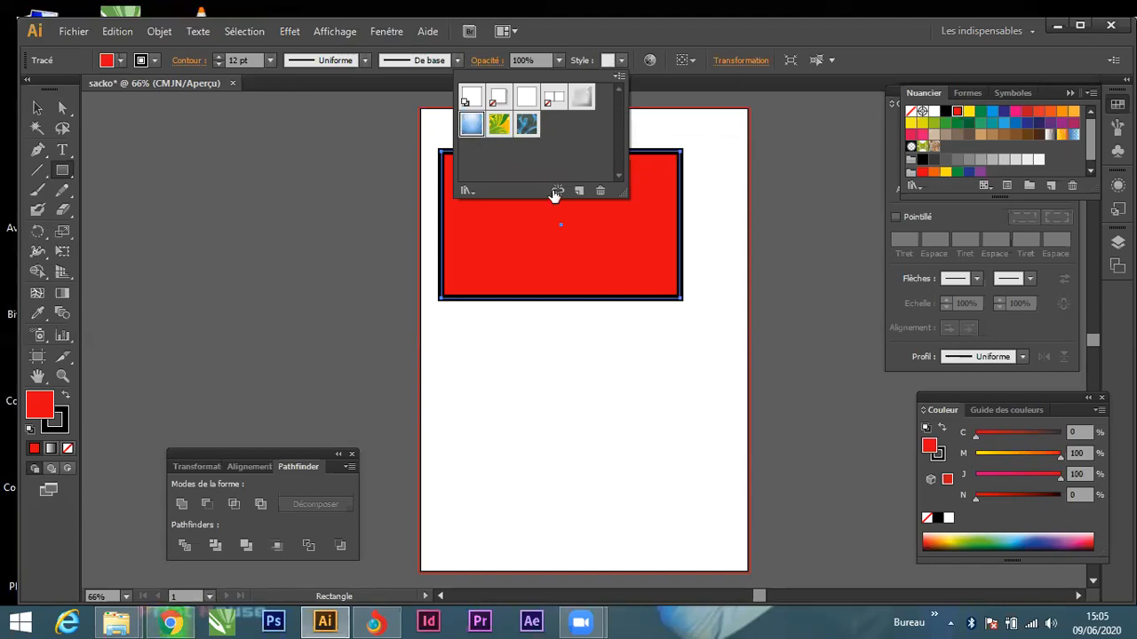
left_click(611, 69)
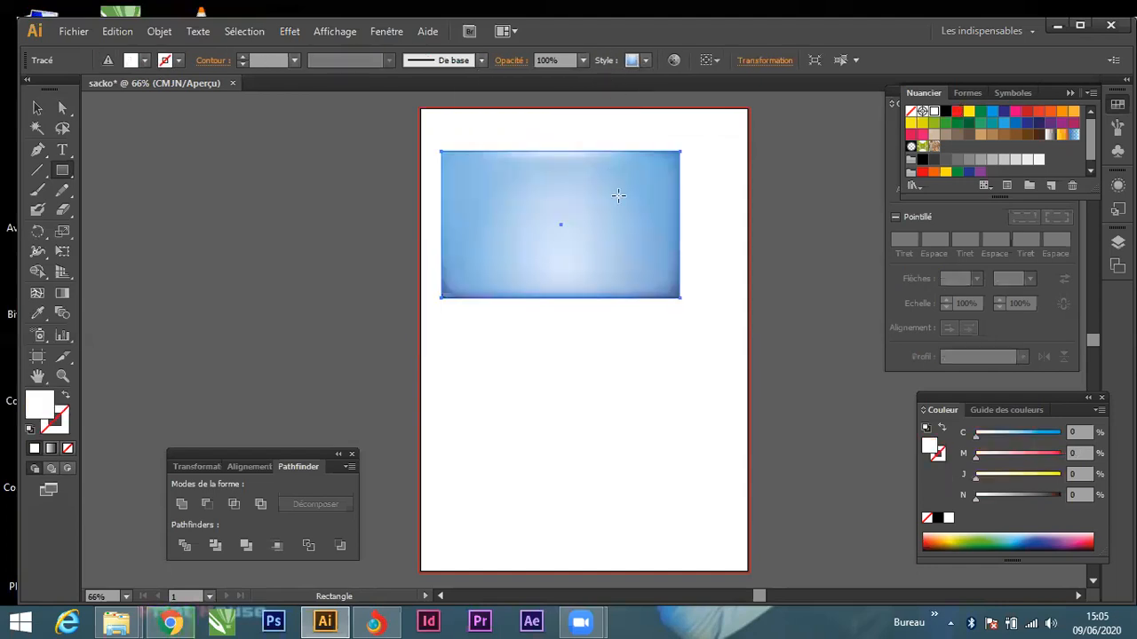
left_click(645, 60)
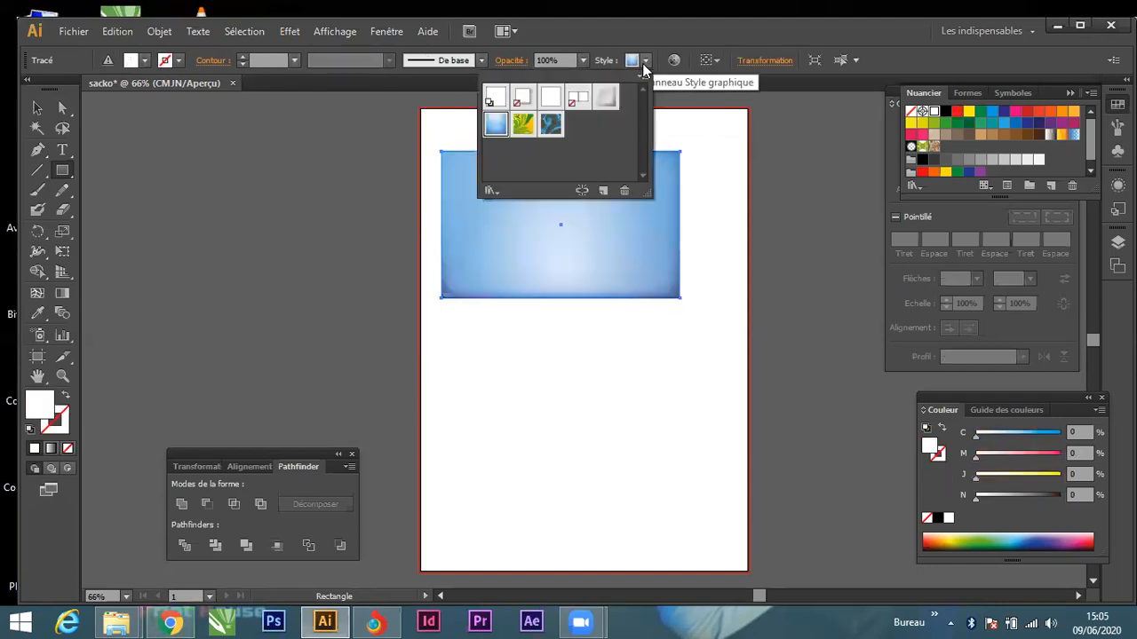
left_click(523, 124)
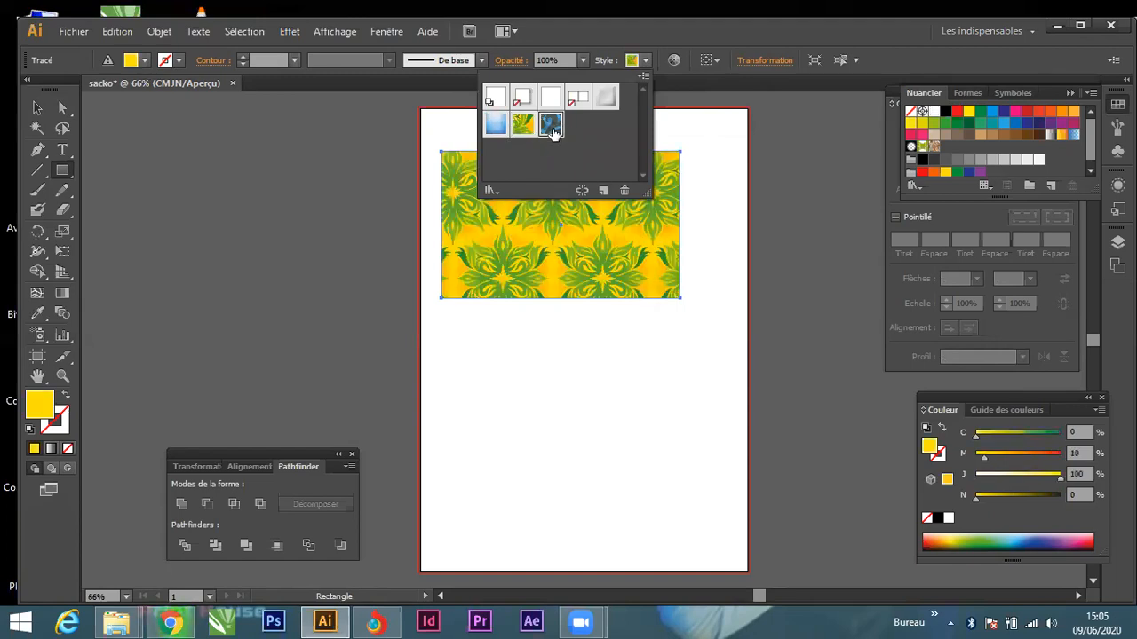
left_click(551, 126)
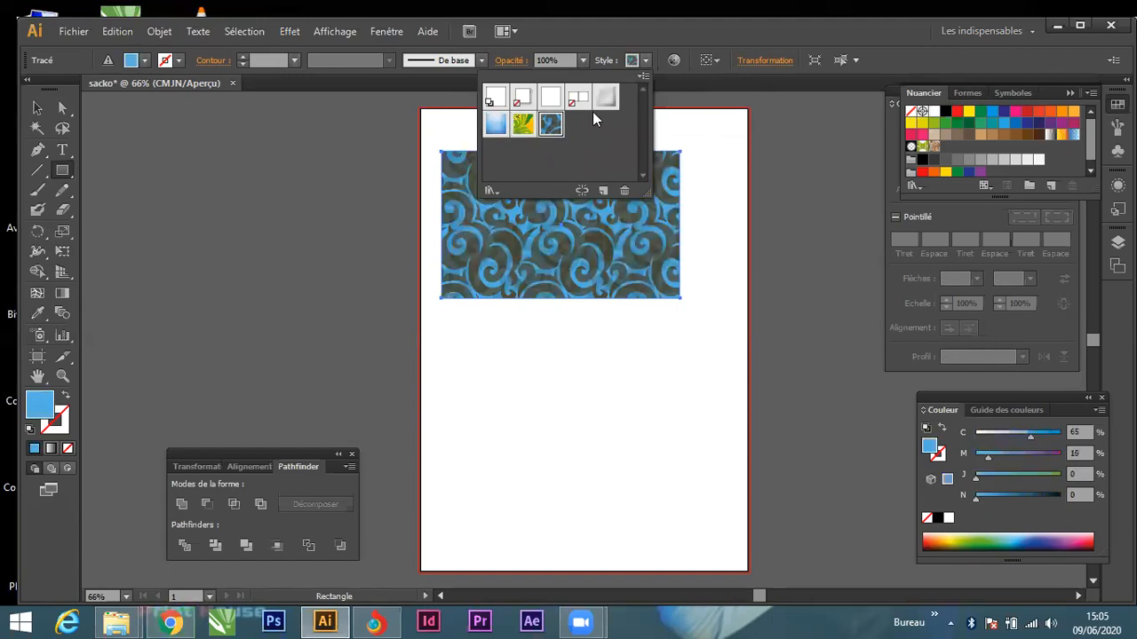
Reset the rectangle to the default graphic style and fill it with red.
left_click(491, 99)
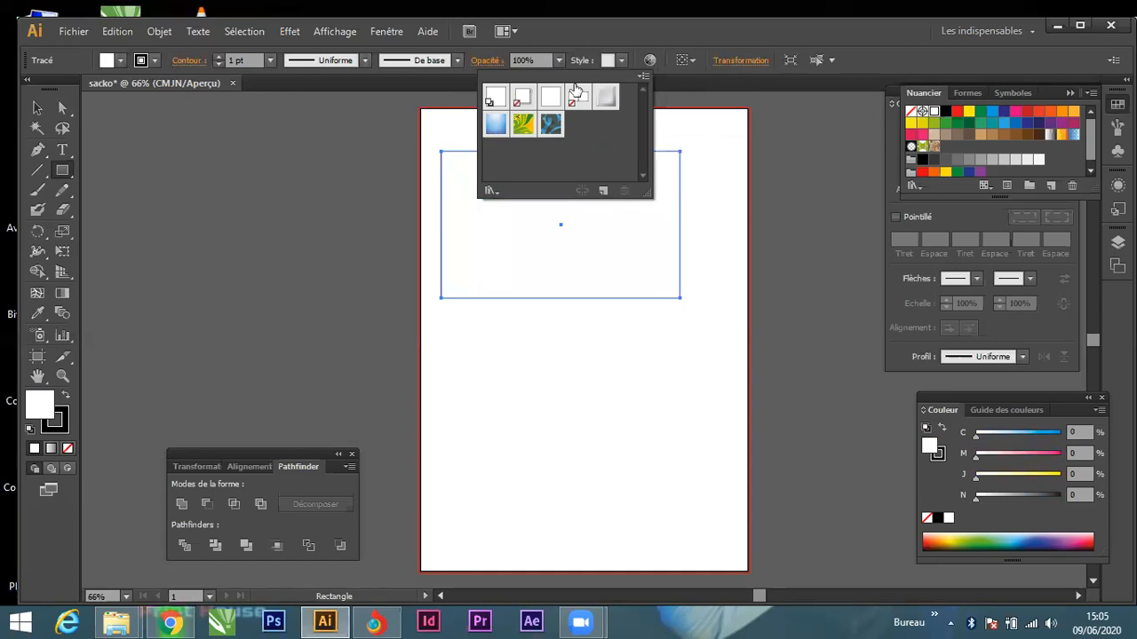
left_click(119, 60)
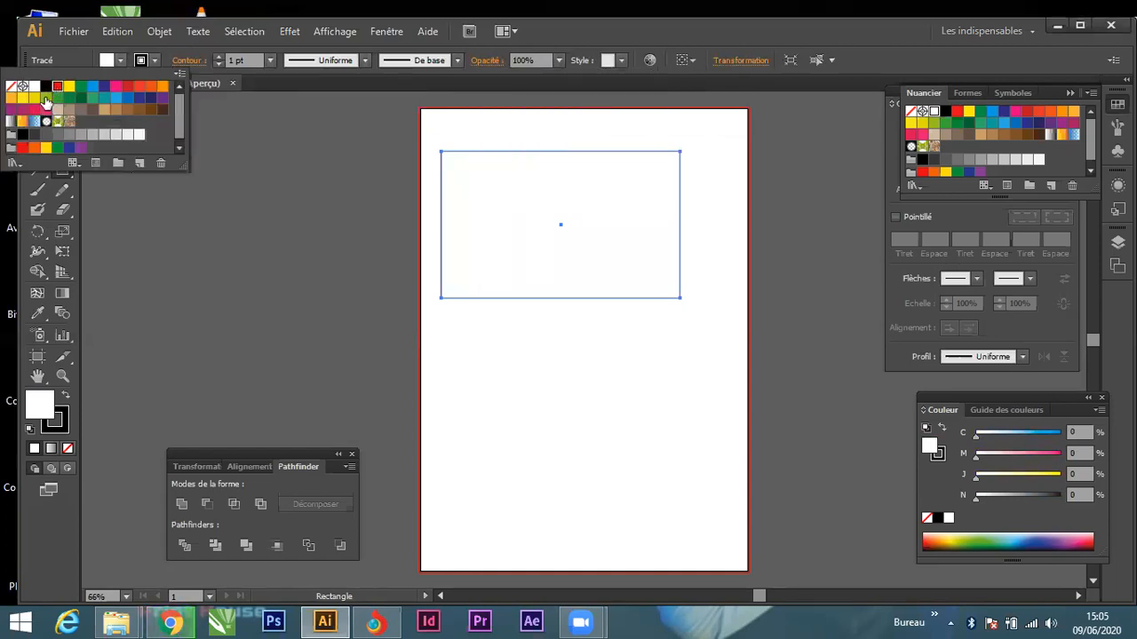
left_click(56, 86)
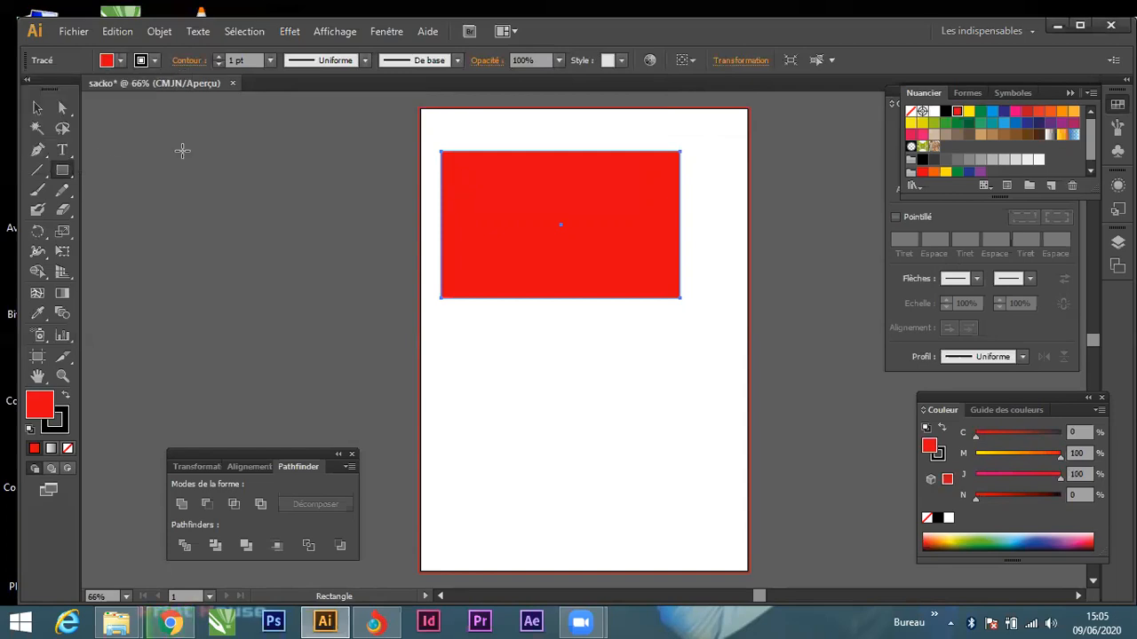
Turn the rectangle into a right triangle by moving its upper-right anchor point onto the upper-left corner with Direct Selection.
left_click(37, 108)
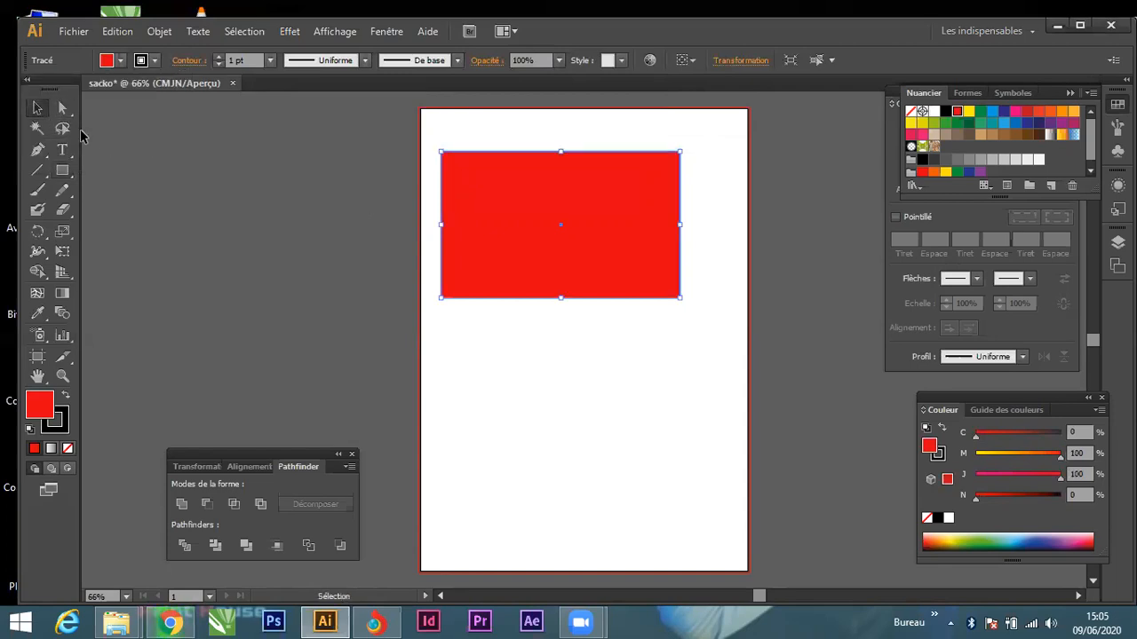
left_click_drag(62, 107, 135, 114)
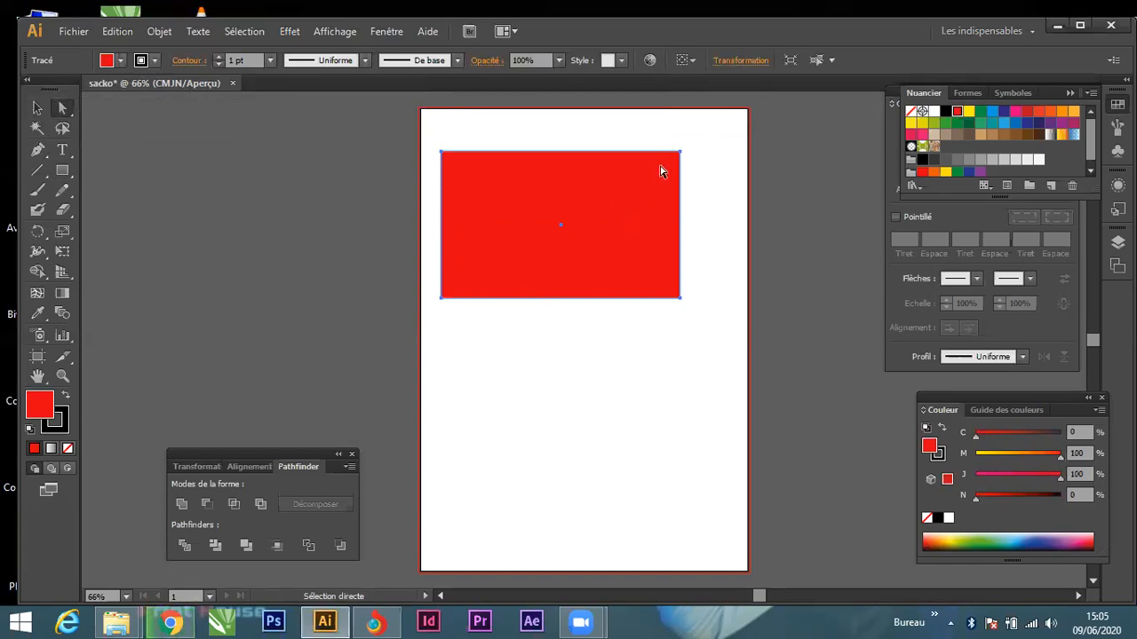
left_click_drag(679, 158, 441, 151)
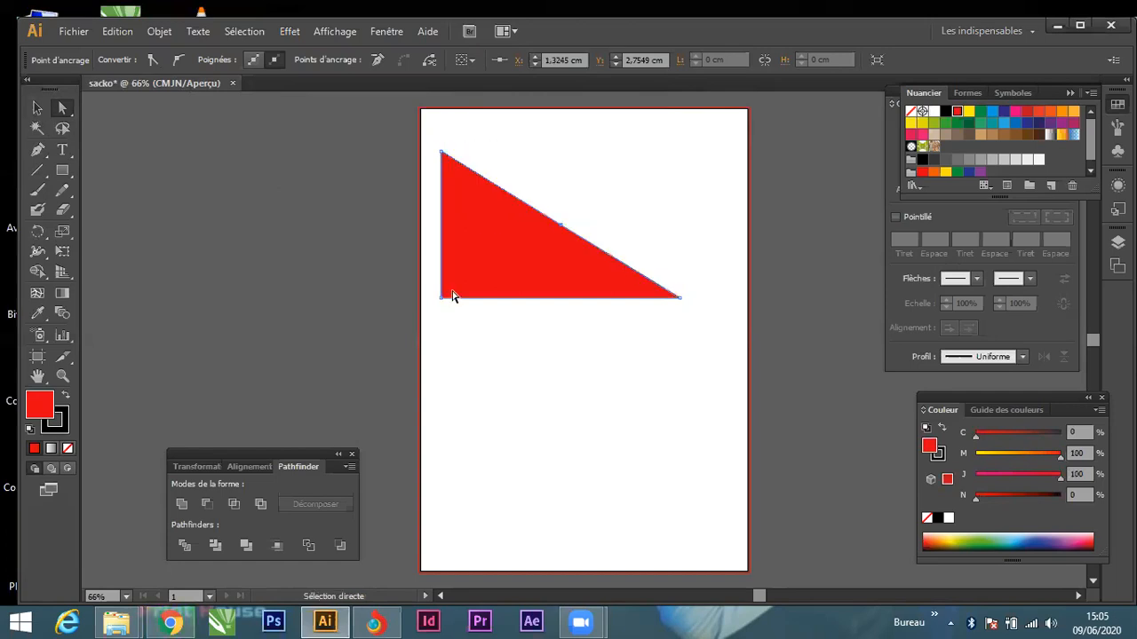
Shift the whole red triangle slightly to the right on the artboard and deselect it.
left_click(561, 229)
left_click_drag(561, 229, 589, 229)
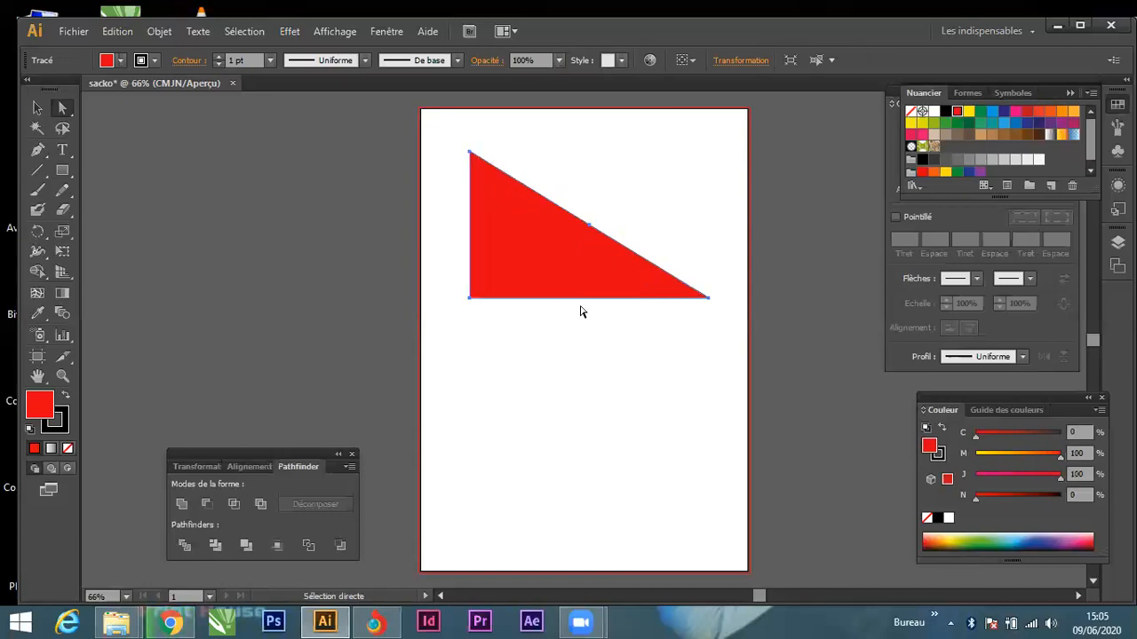
left_click(36, 107)
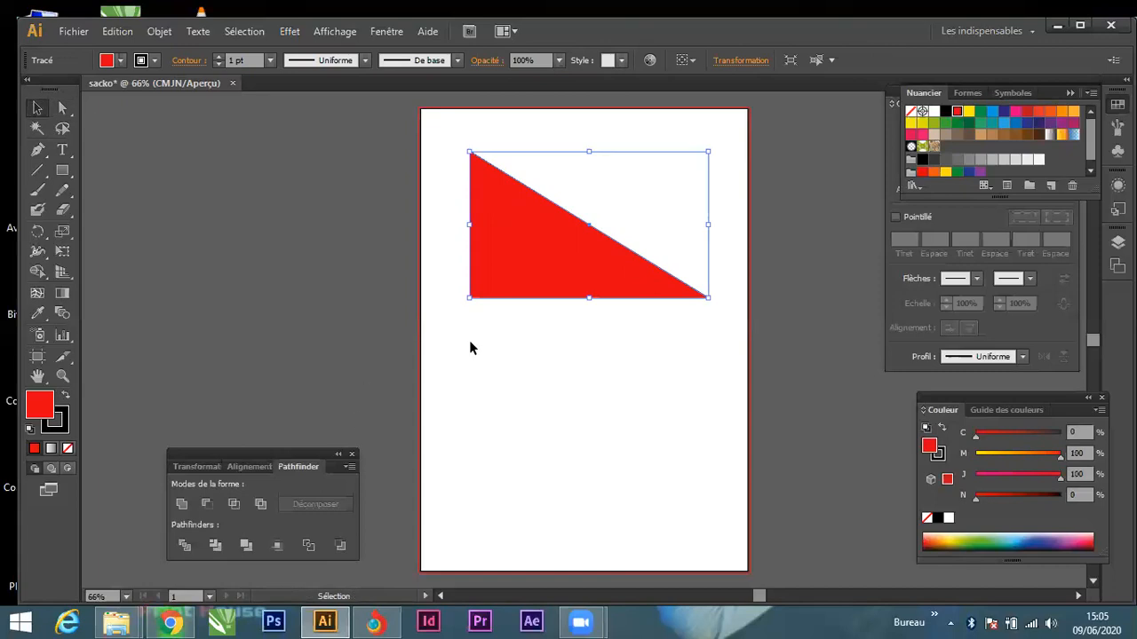
left_click(446, 344)
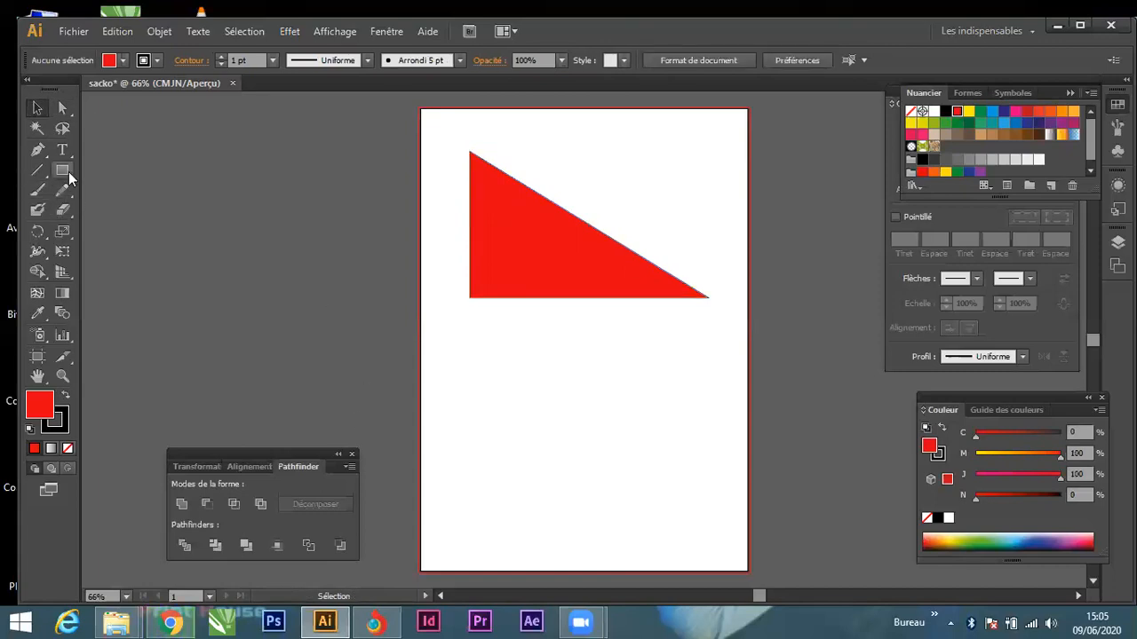
Draw a red circle below the triangle with the Ellipse tool.
left_click(66, 175)
left_click(68, 177)
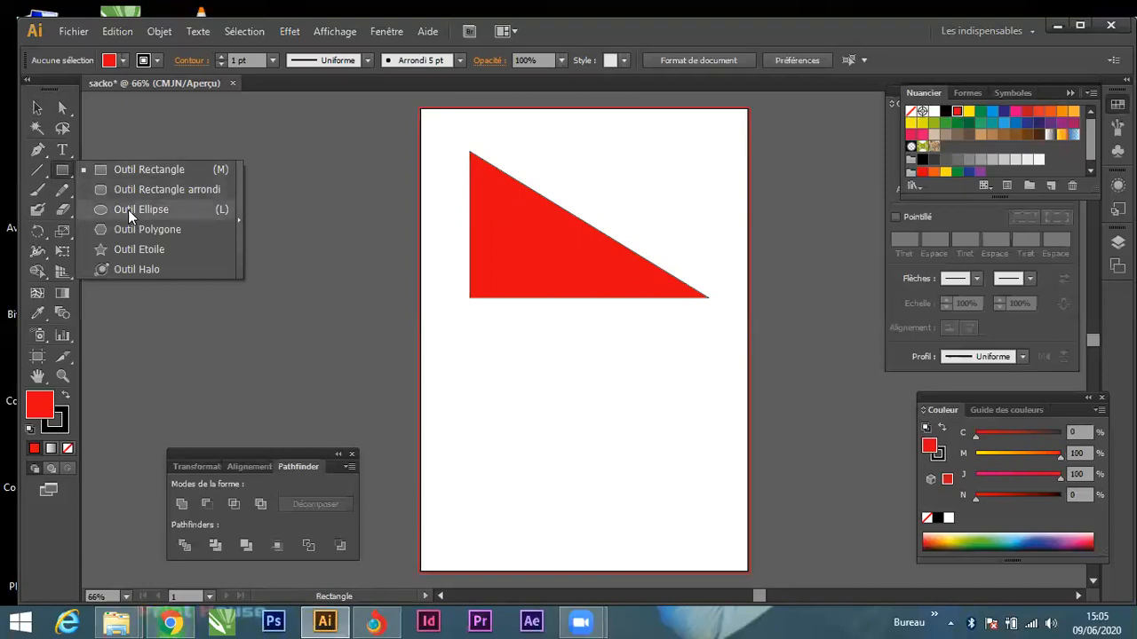
left_click(128, 210)
left_click_drag(508, 356, 677, 531)
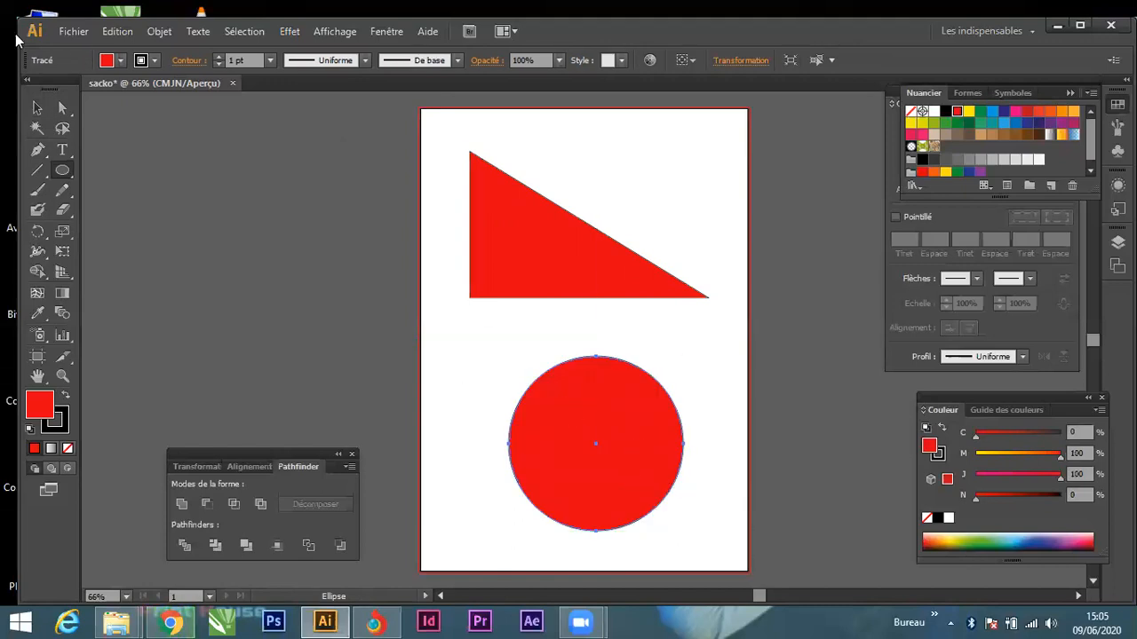
Reshape the circle into a crescent by moving its top anchor point down to about X 11.7 cm, Y 25.4 cm with Direct Selection.
left_click(62, 107)
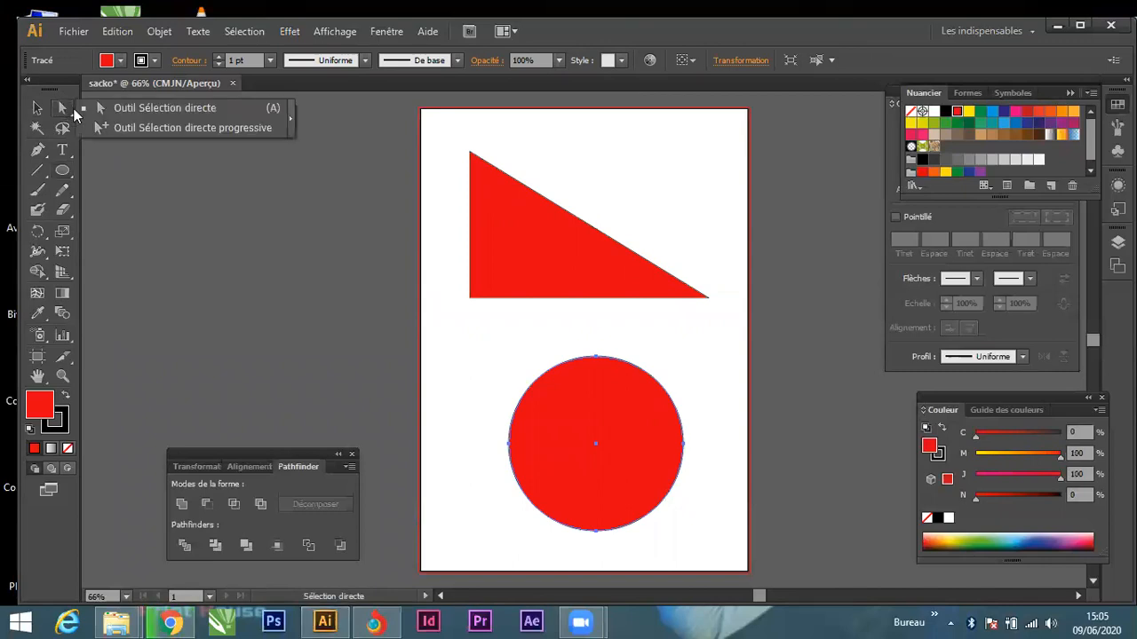
left_click(140, 110)
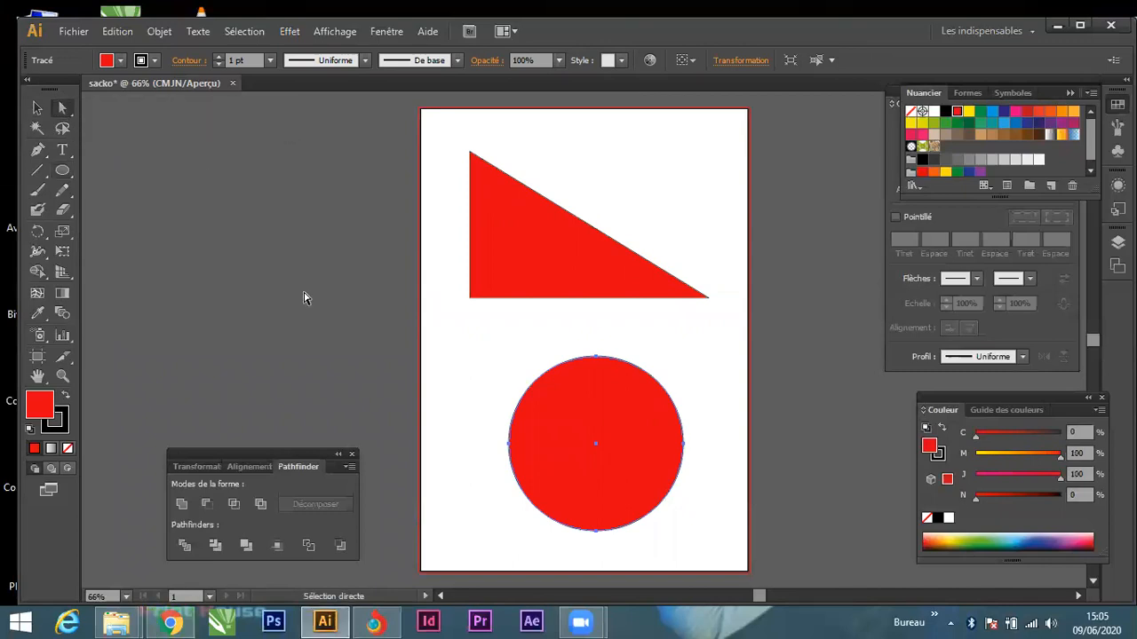
left_click(598, 357)
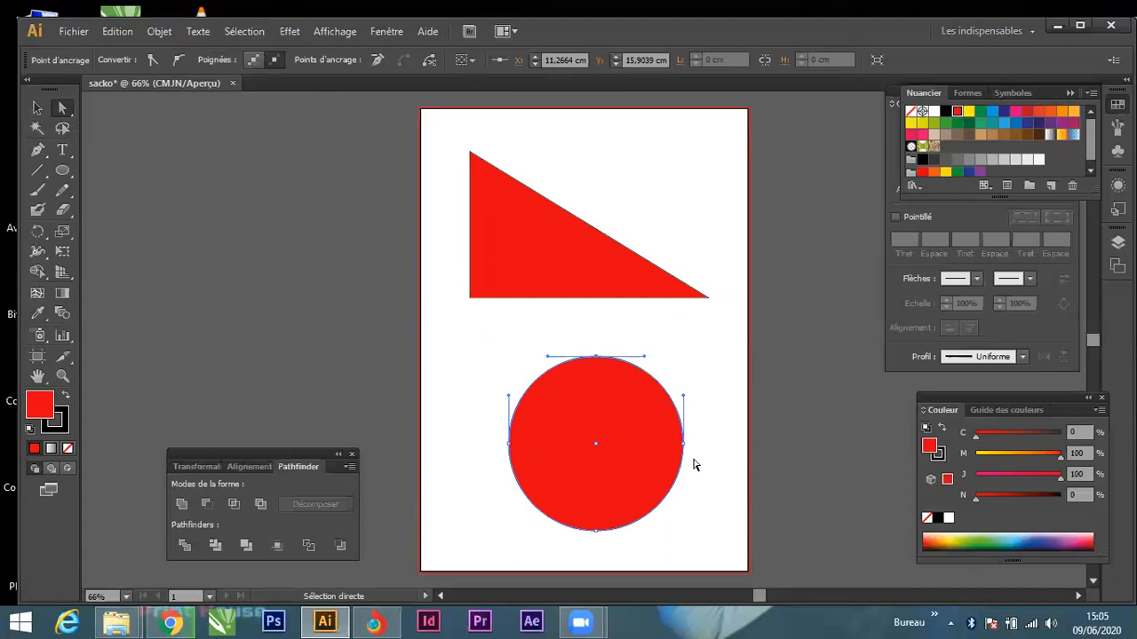
left_click_drag(596, 358, 602, 503)
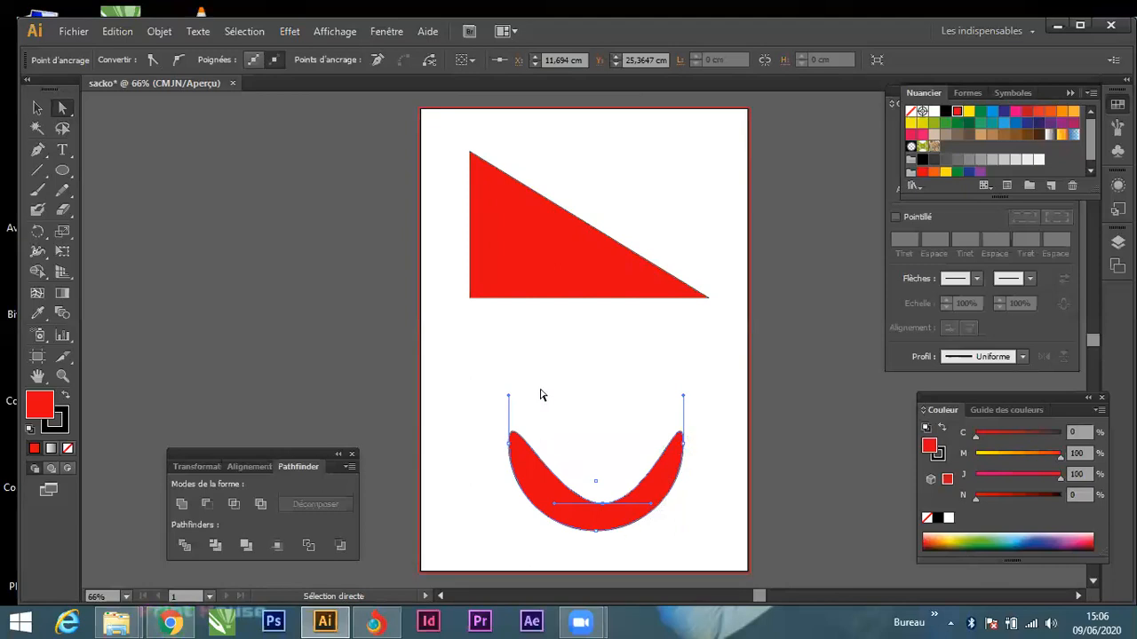
Move the crescent up beneath the triangle, and delete both shapes from the artboard.
left_click(36, 107)
left_click_drag(623, 520, 566, 404)
left_click(633, 207)
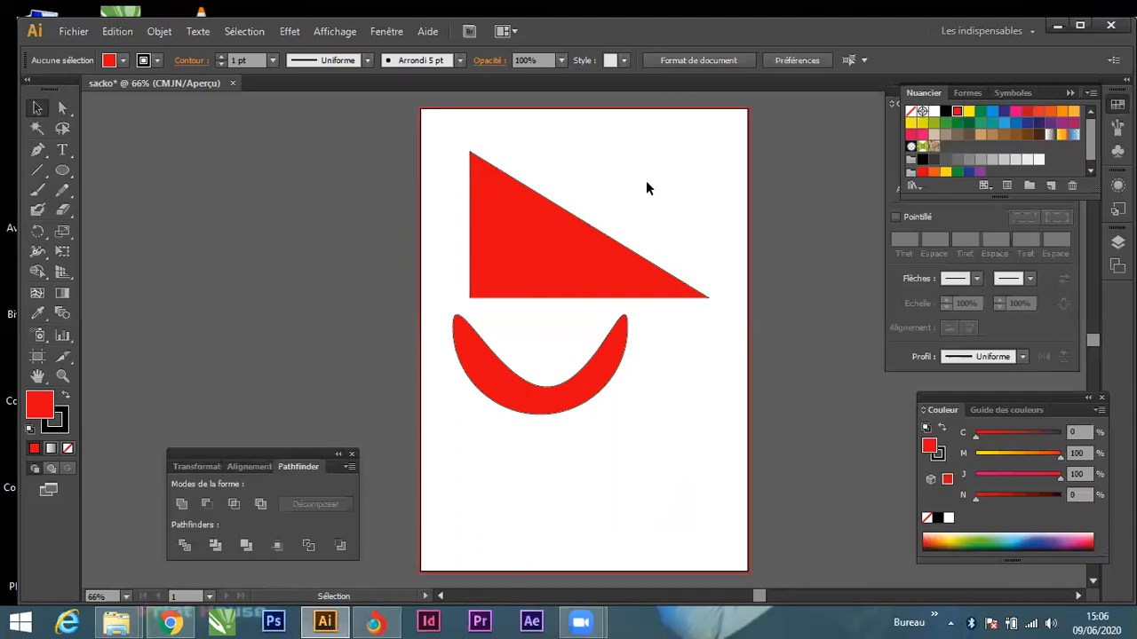
left_click_drag(715, 442, 438, 176)
key("Delete")
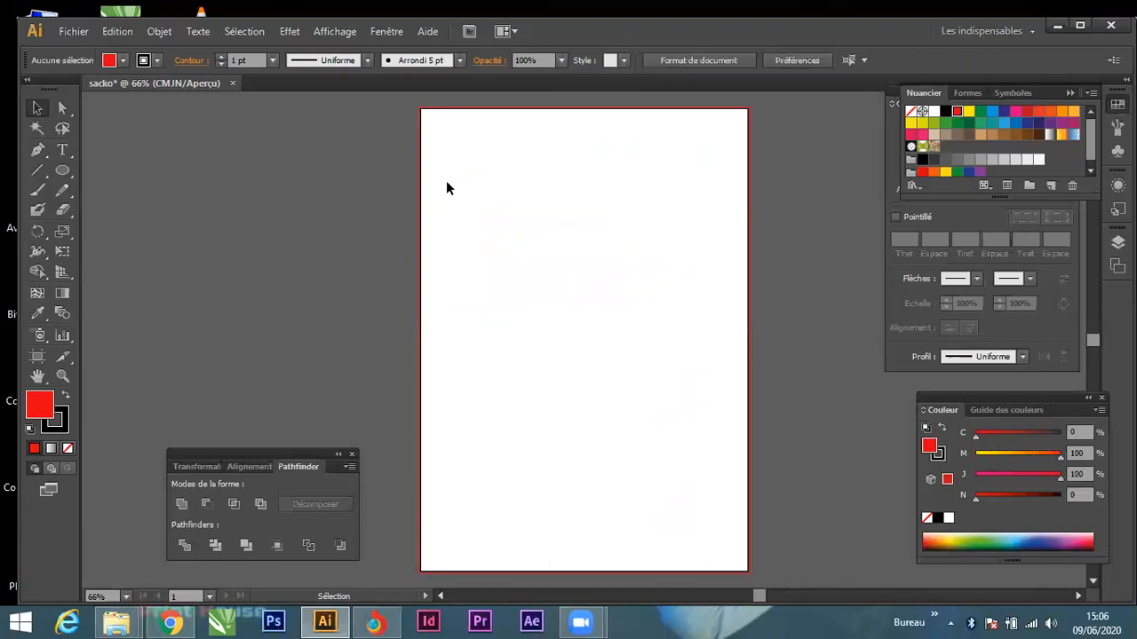
Switch to File Explorer and place the logo image of four coloured figures from the Téléchargements logos folder onto the Illustrator artboard.
left_click(122, 620)
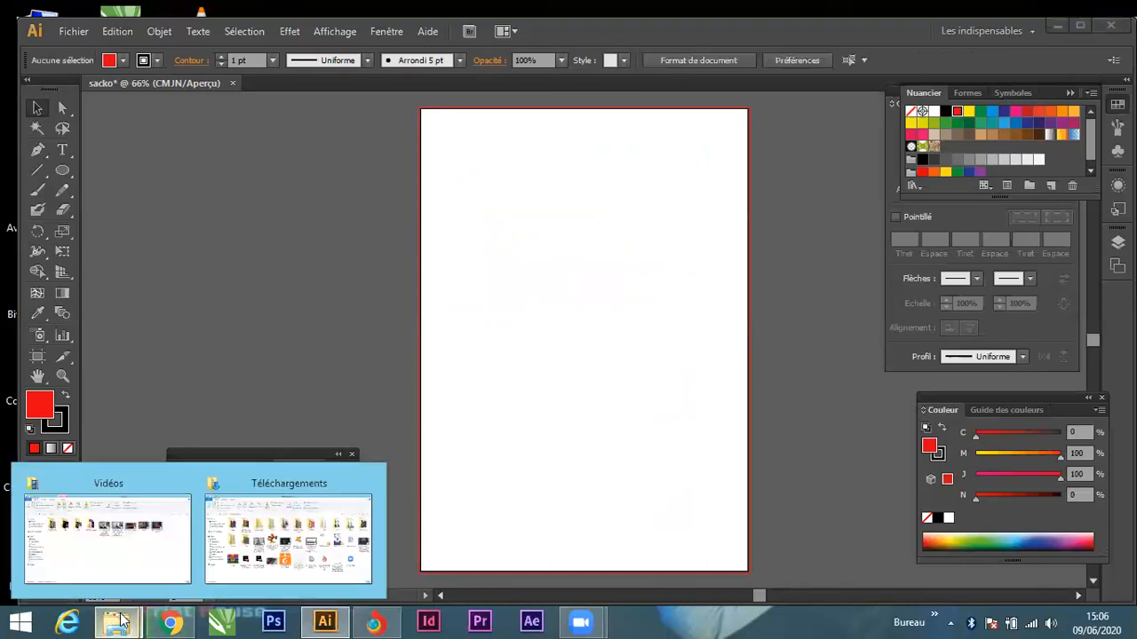
left_click(213, 546)
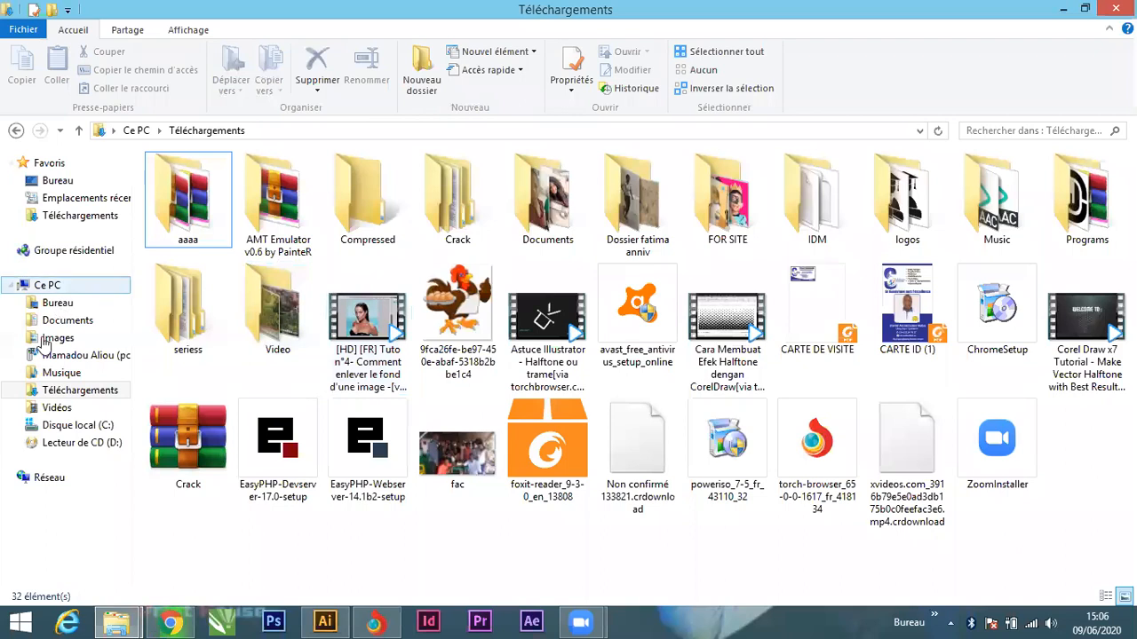
left_click(75, 393)
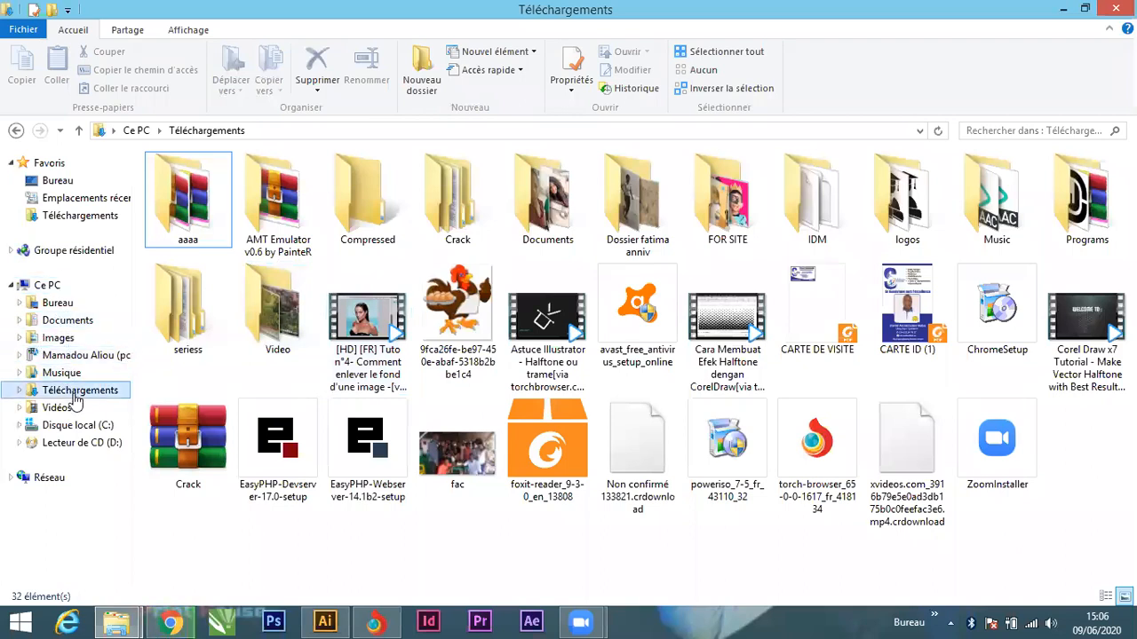
double_click(907, 200)
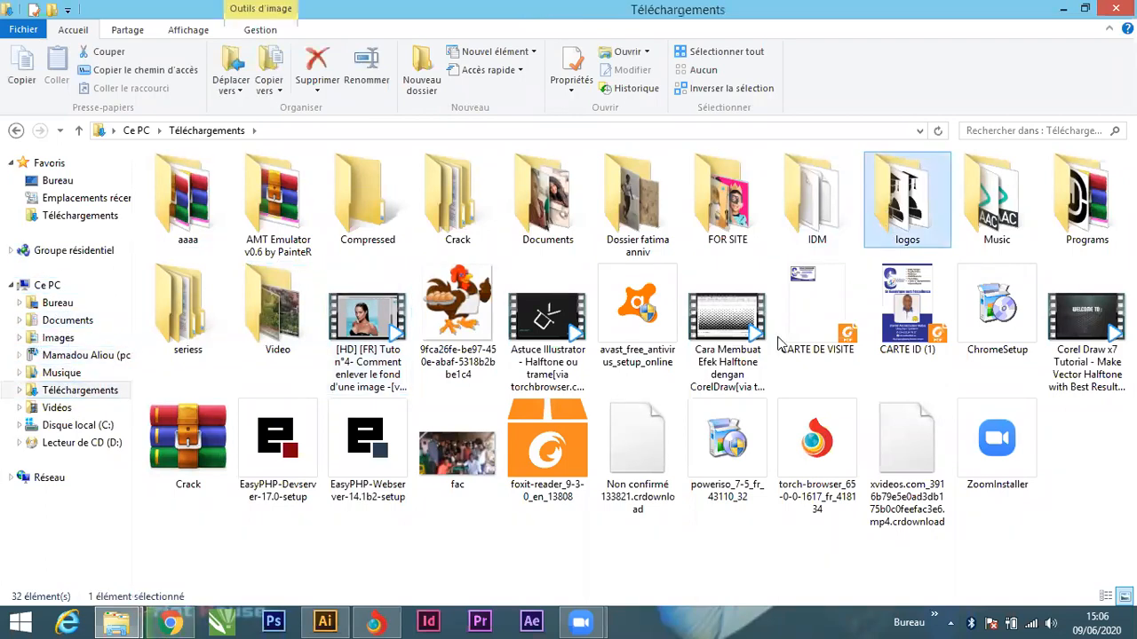
left_click(623, 194)
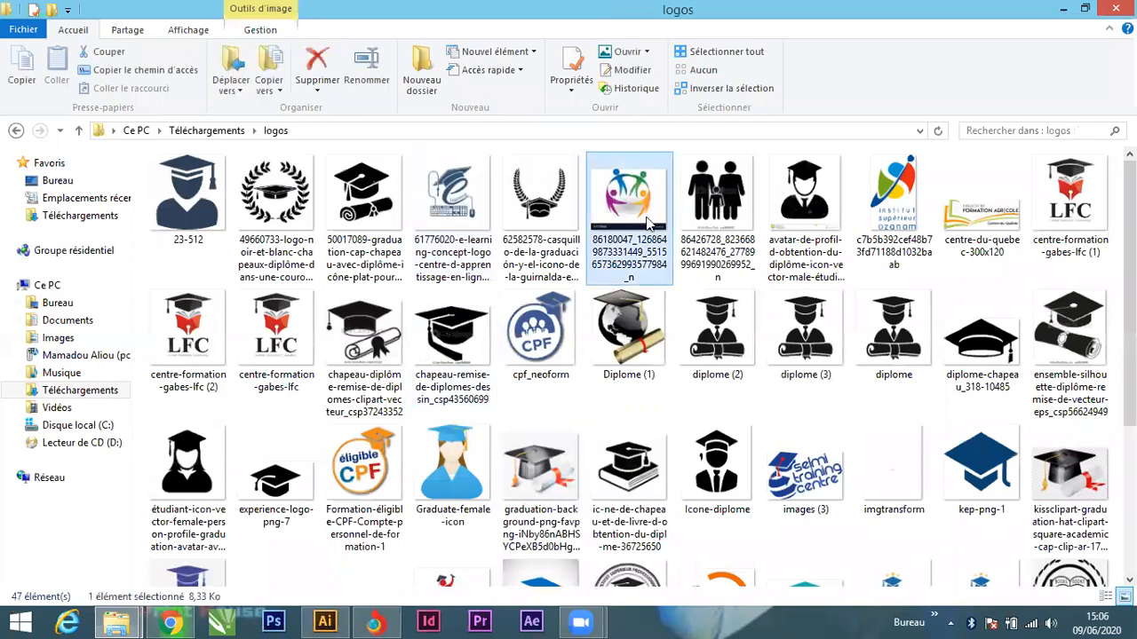
left_click_drag(636, 201, 594, 330)
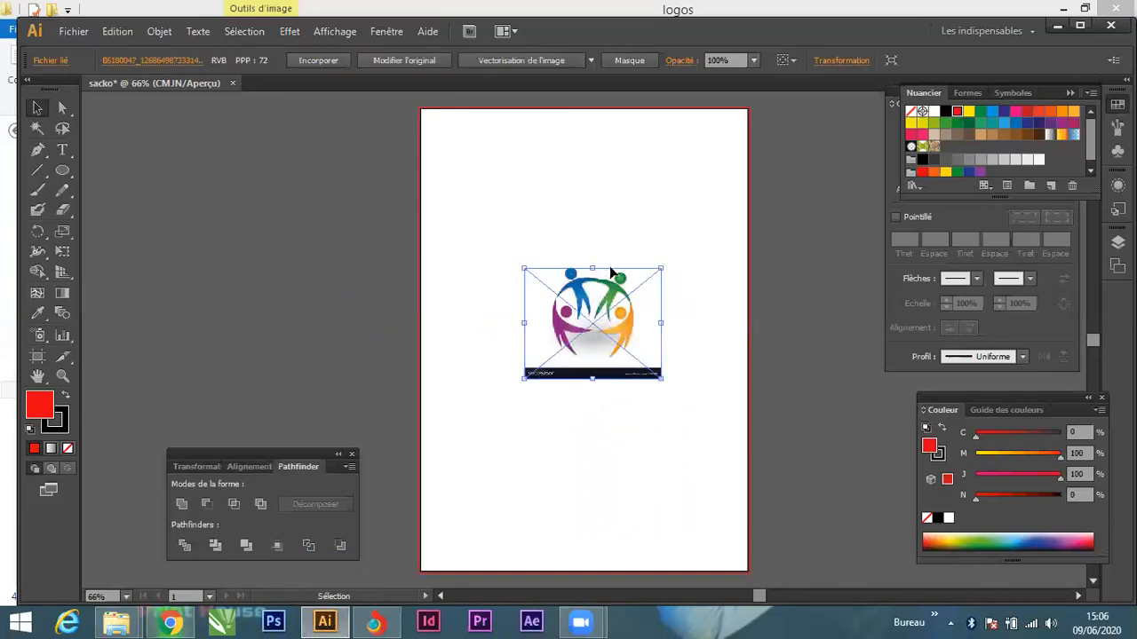
left_click(657, 270)
left_click_drag(657, 271, 736, 145)
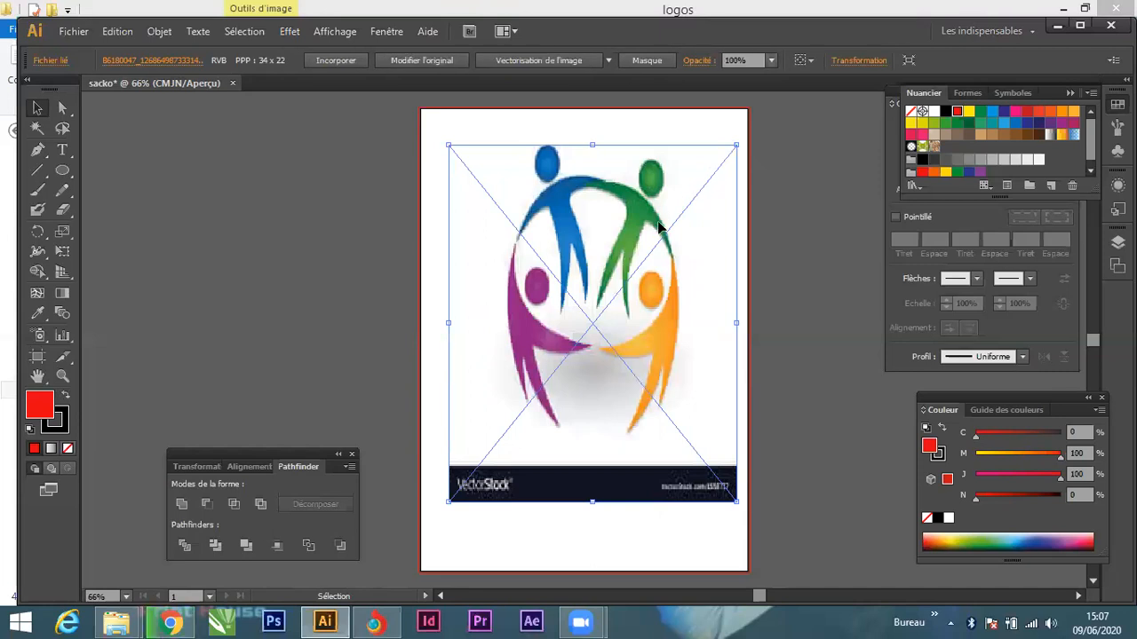
key("ctrl+z")
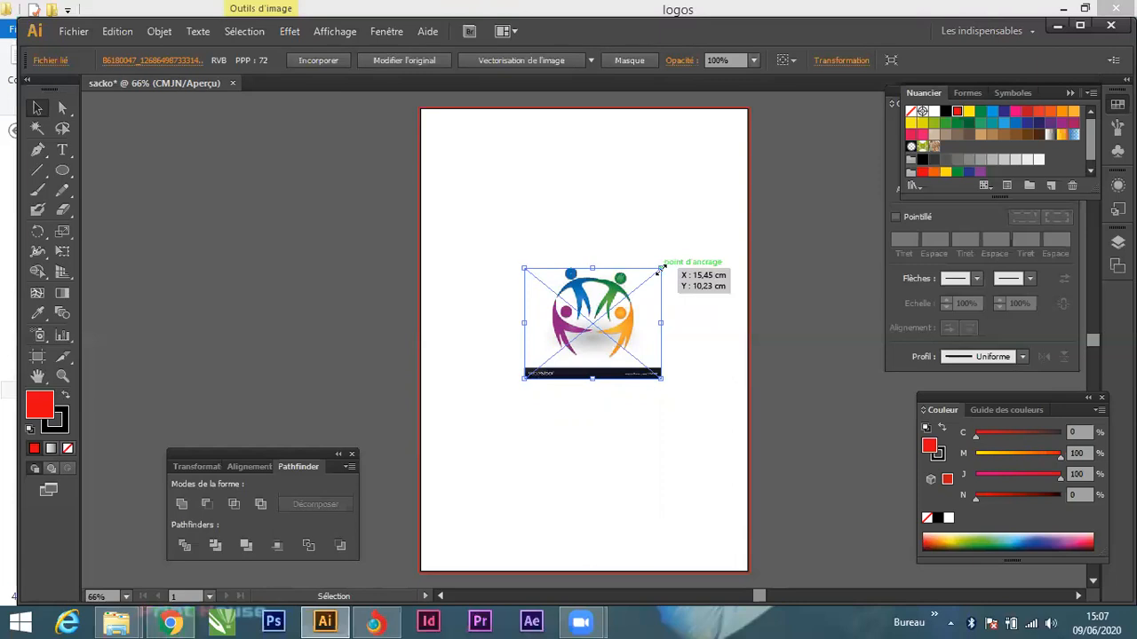
Enlarge the placed logo image about its centre to about 17.6 × 16.3 cm.
left_click_drag(661, 266, 729, 196)
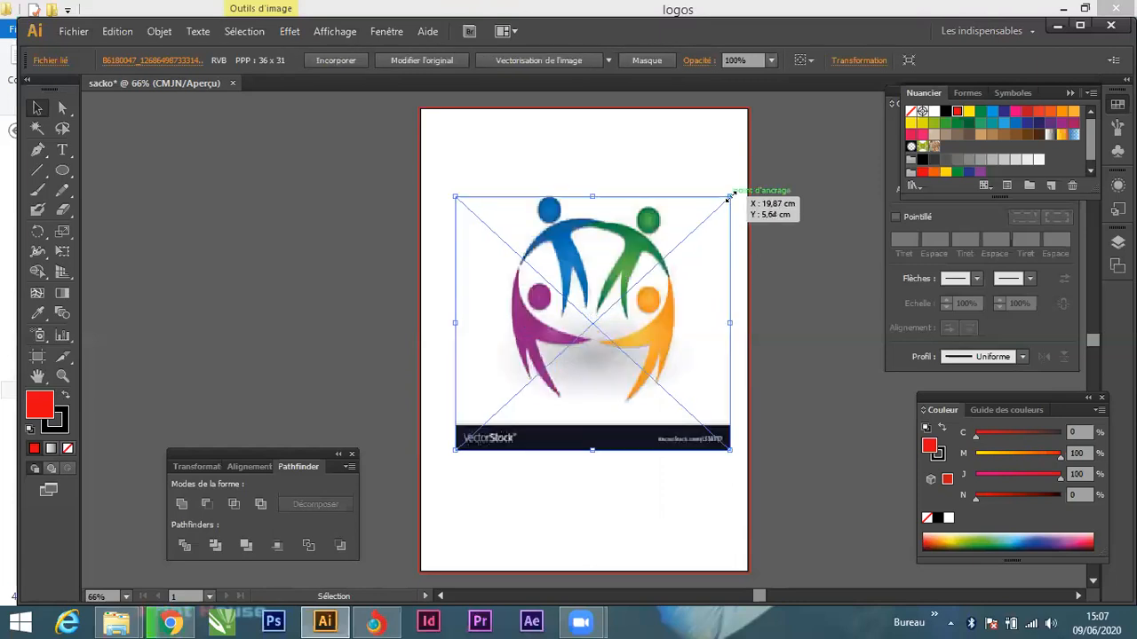
left_click(627, 174)
left_click(557, 233)
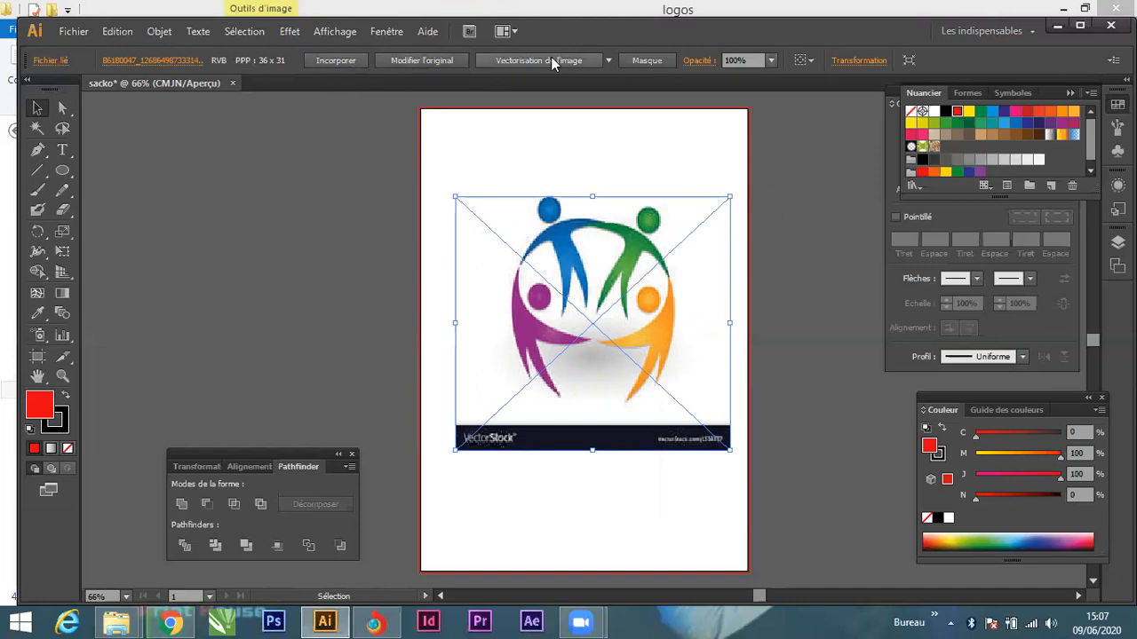
Vectorize the logo image with the Photo haute fidélité preset and shift the tracing slightly up and to the left.
left_click(607, 60)
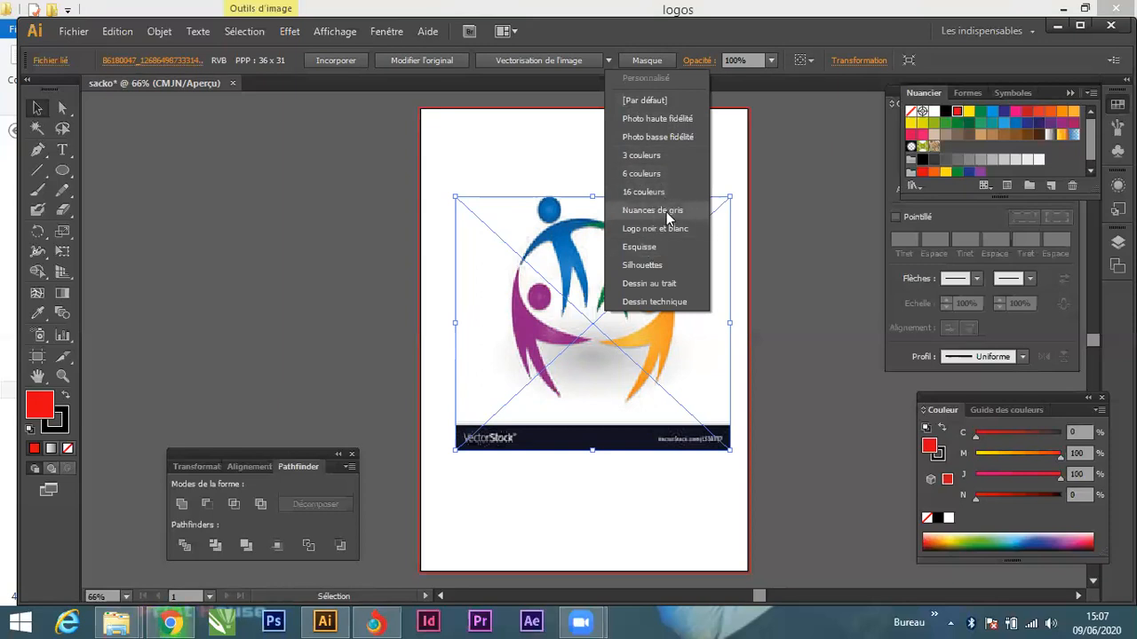
left_click(682, 137)
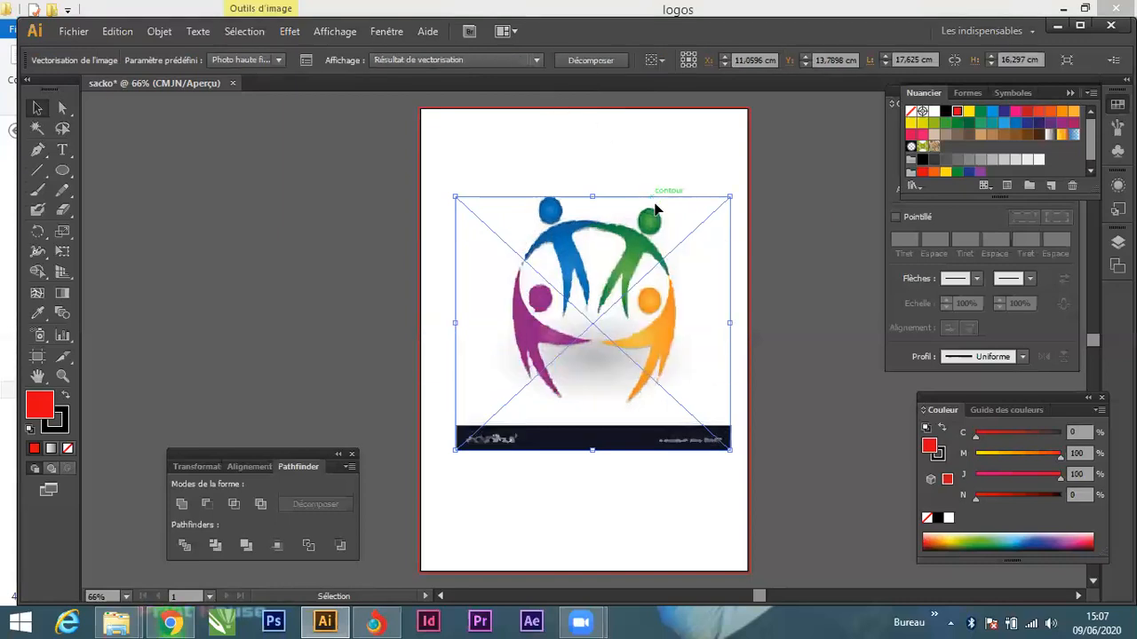
left_click_drag(639, 247, 630, 234)
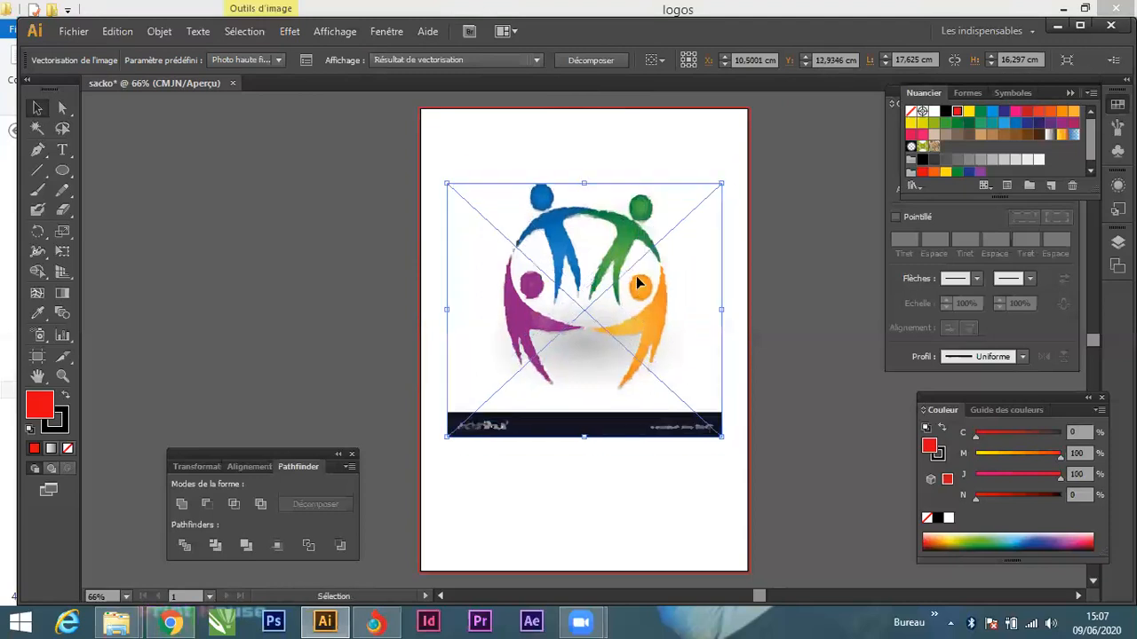
Expand the image tracing into editable paths and ungroup them.
left_click(594, 60)
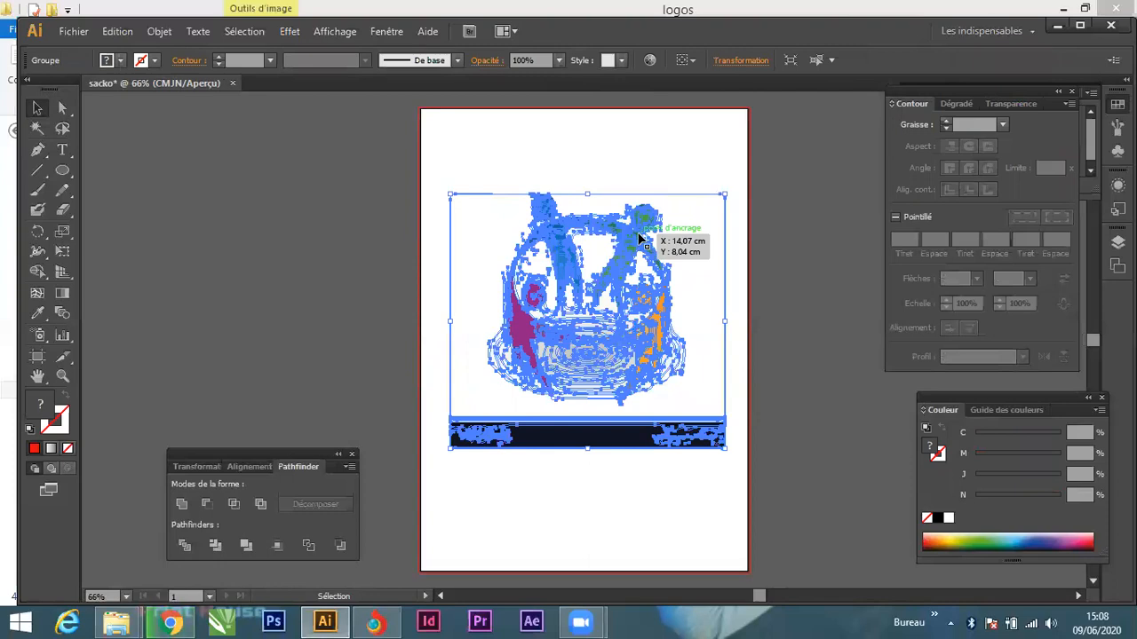
left_click(628, 137)
left_click(627, 253)
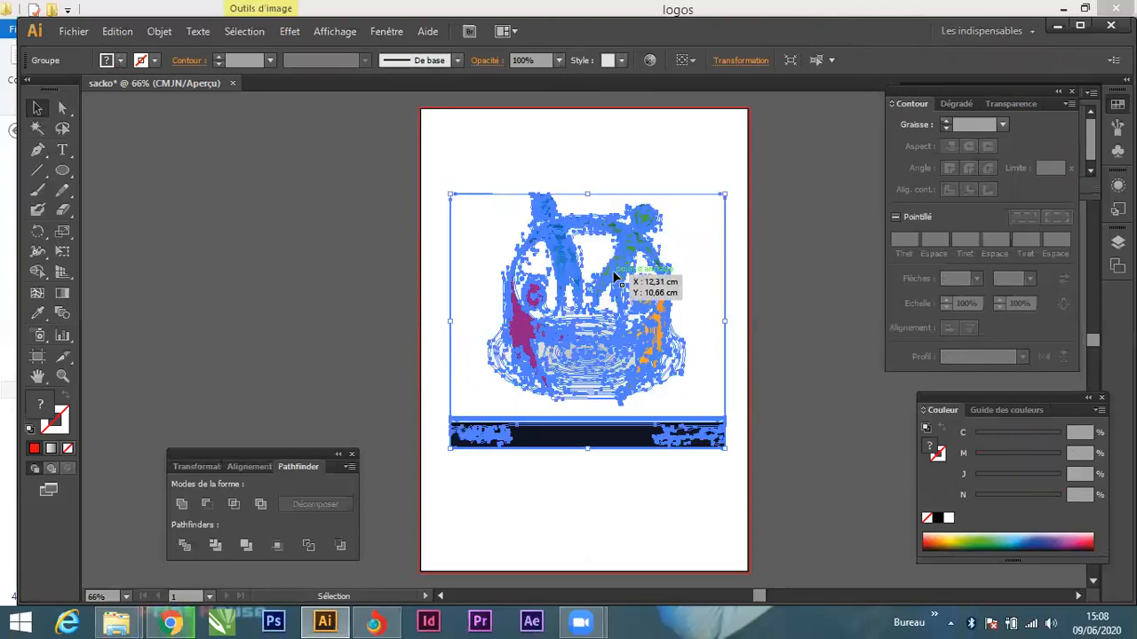
right_click(624, 260)
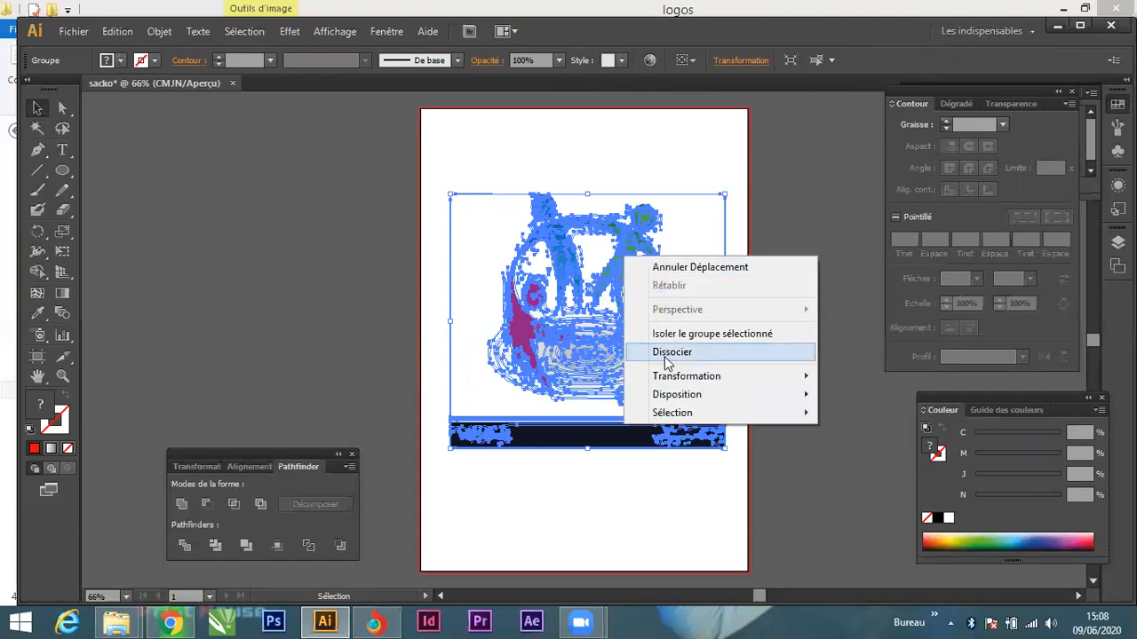
left_click(671, 352)
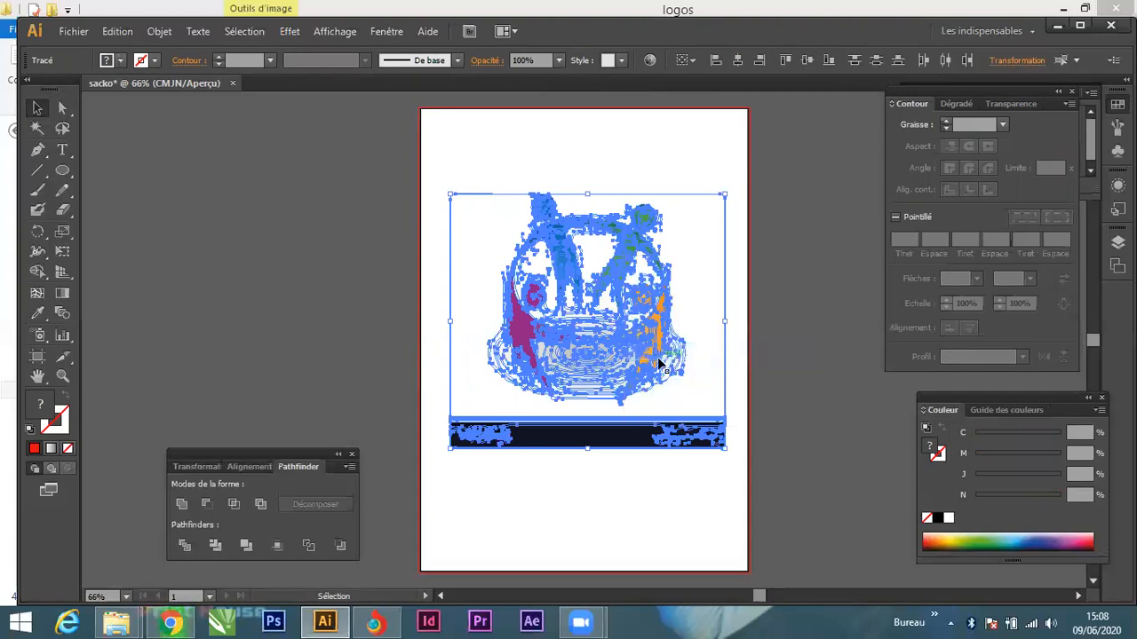
Examine the ungrouped tracing by selecting separate paths in the green figure, the dark band and the white background.
left_click(630, 260)
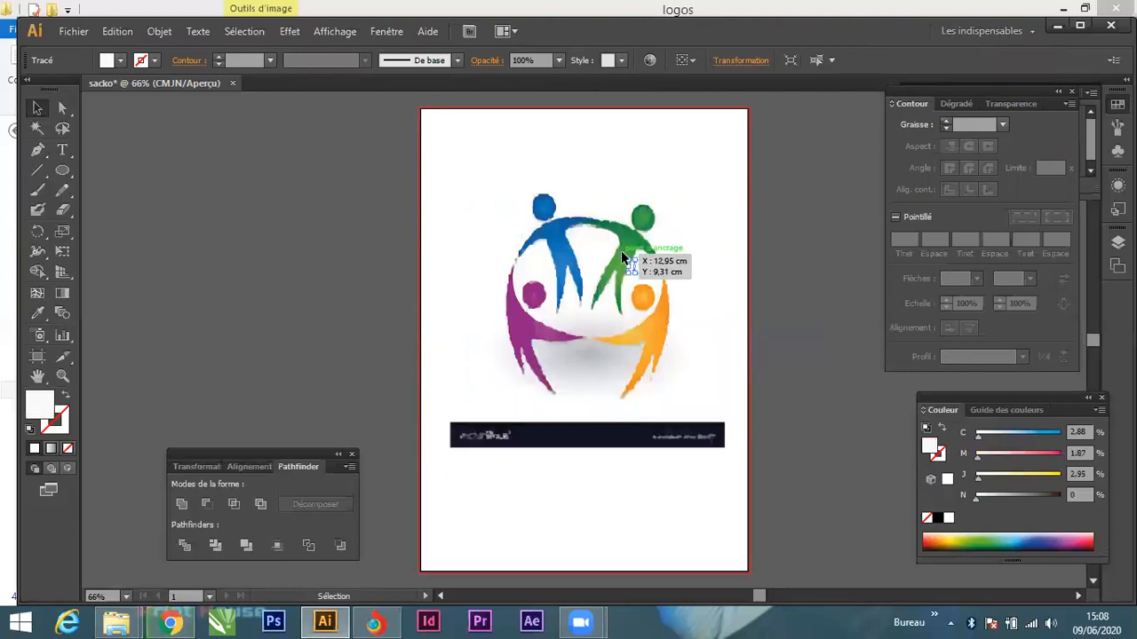
left_click(647, 216)
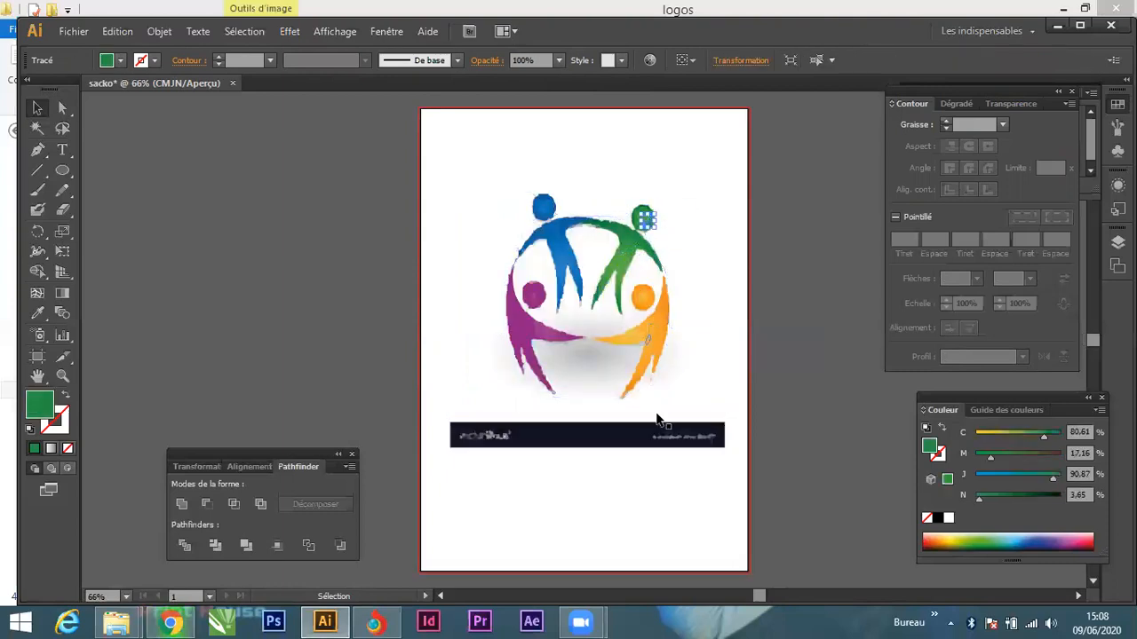
left_click(569, 438)
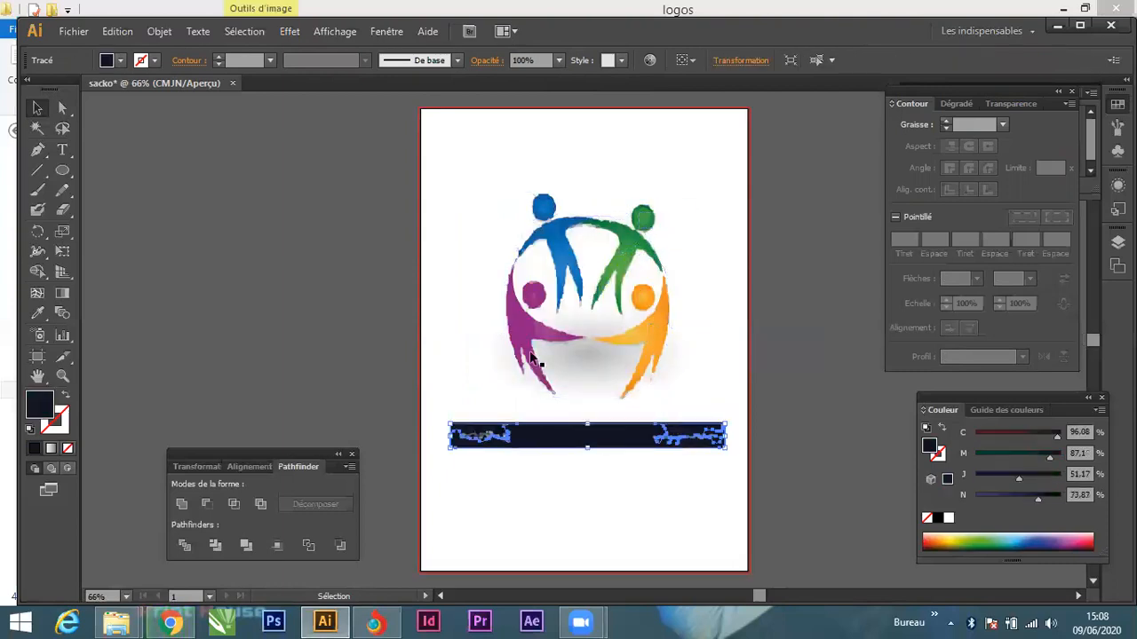
left_click(690, 247)
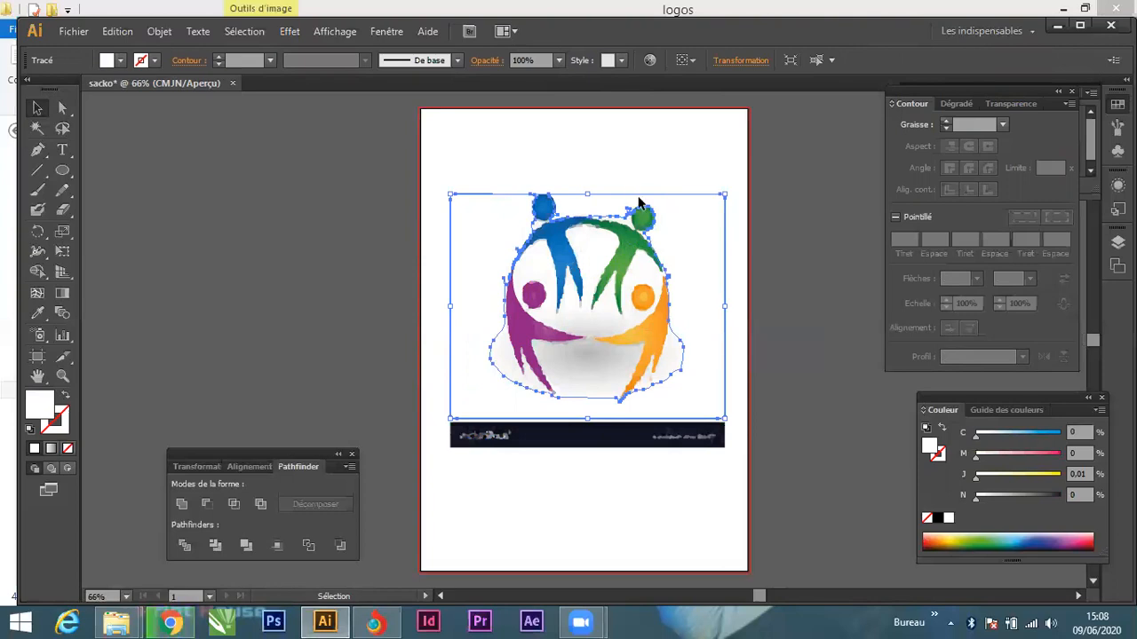
left_click(756, 182)
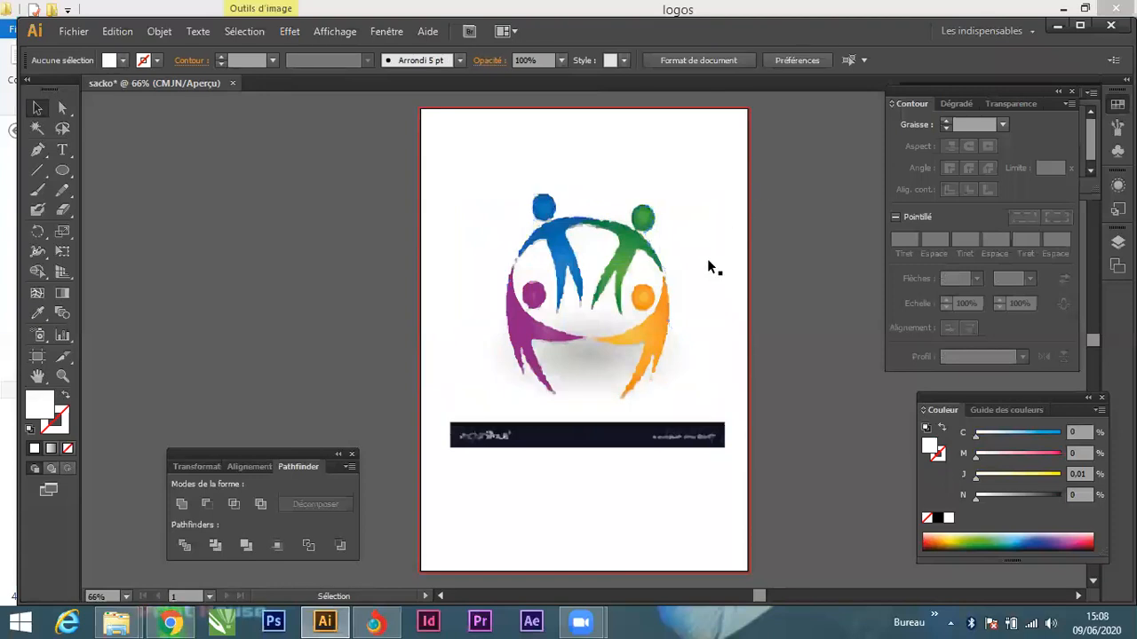
left_click(695, 237)
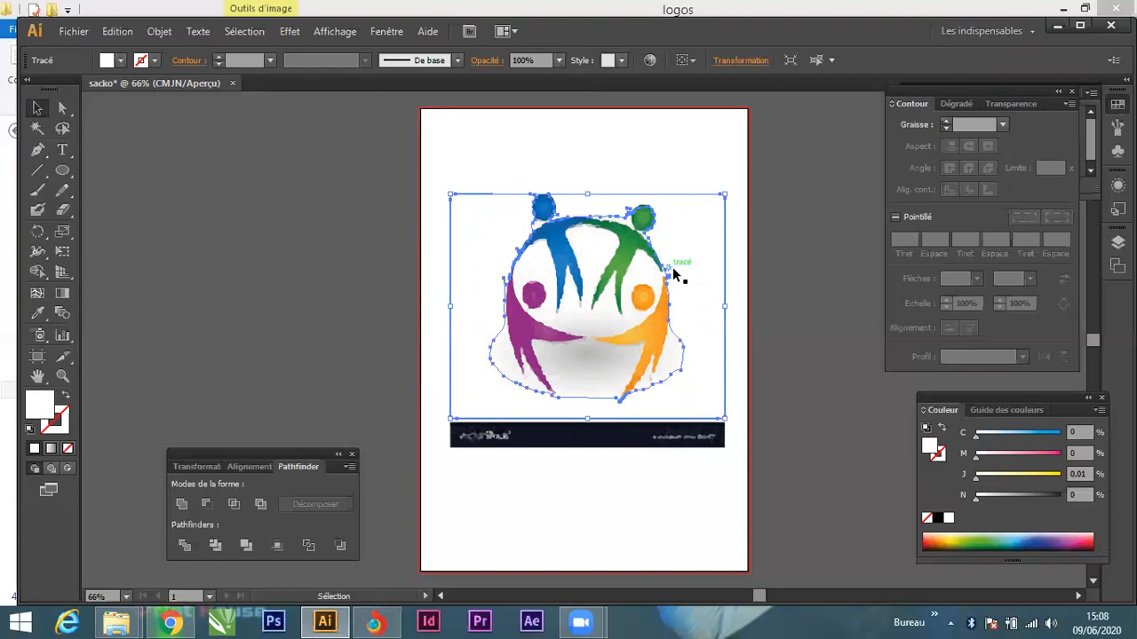
key("ctrl+shift+a")
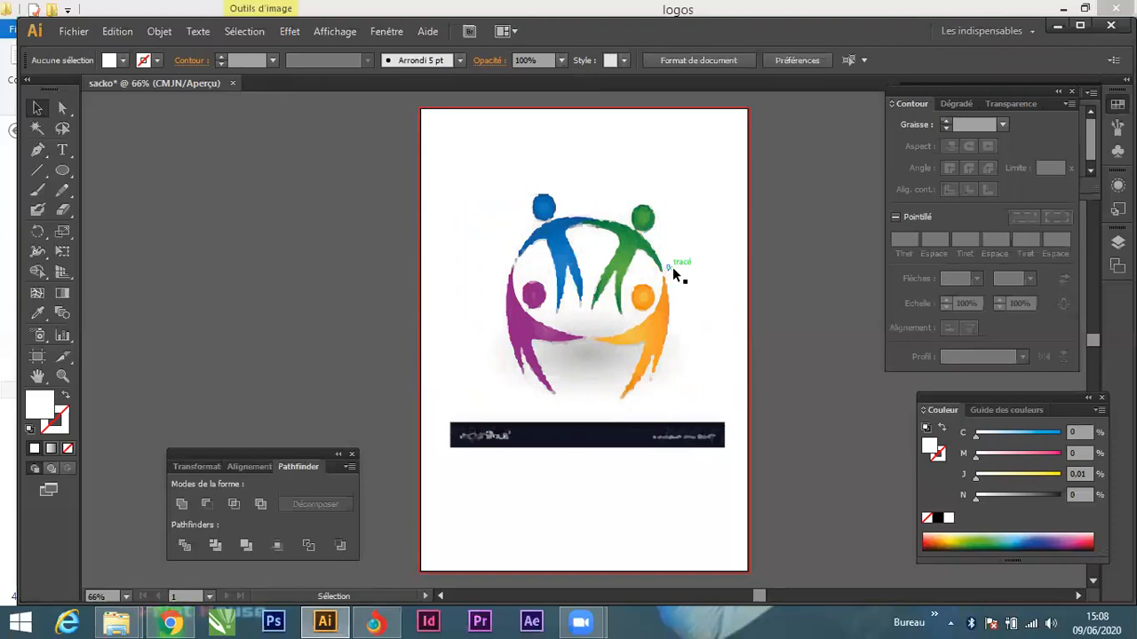
left_click(672, 268)
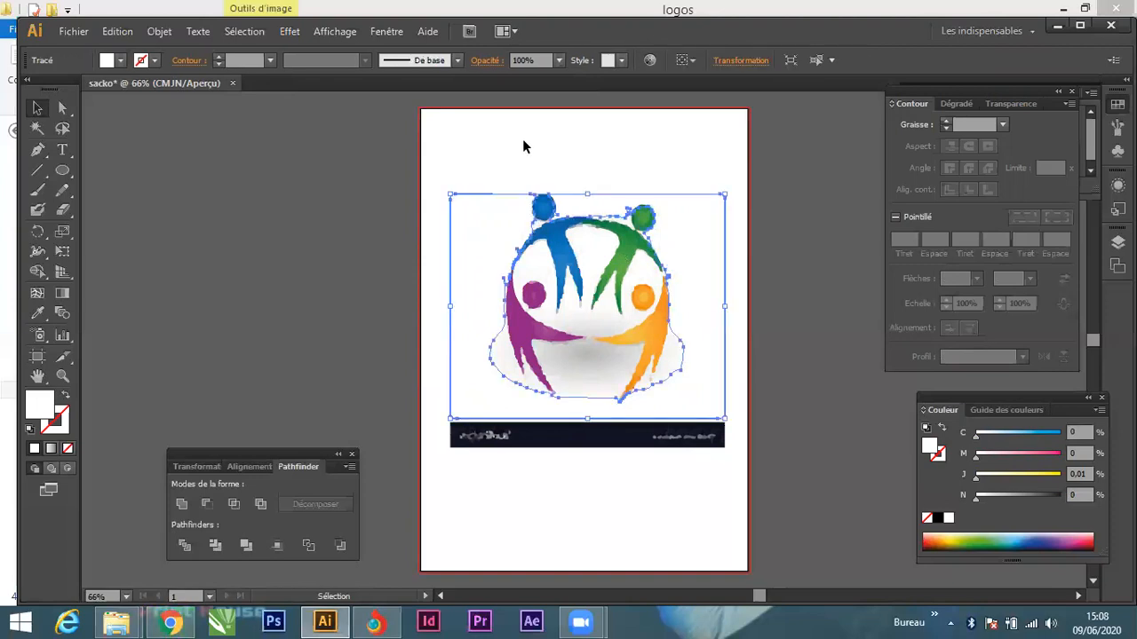
Select the white and near-white background paths with the Magic Wand and delete them.
left_click(38, 129)
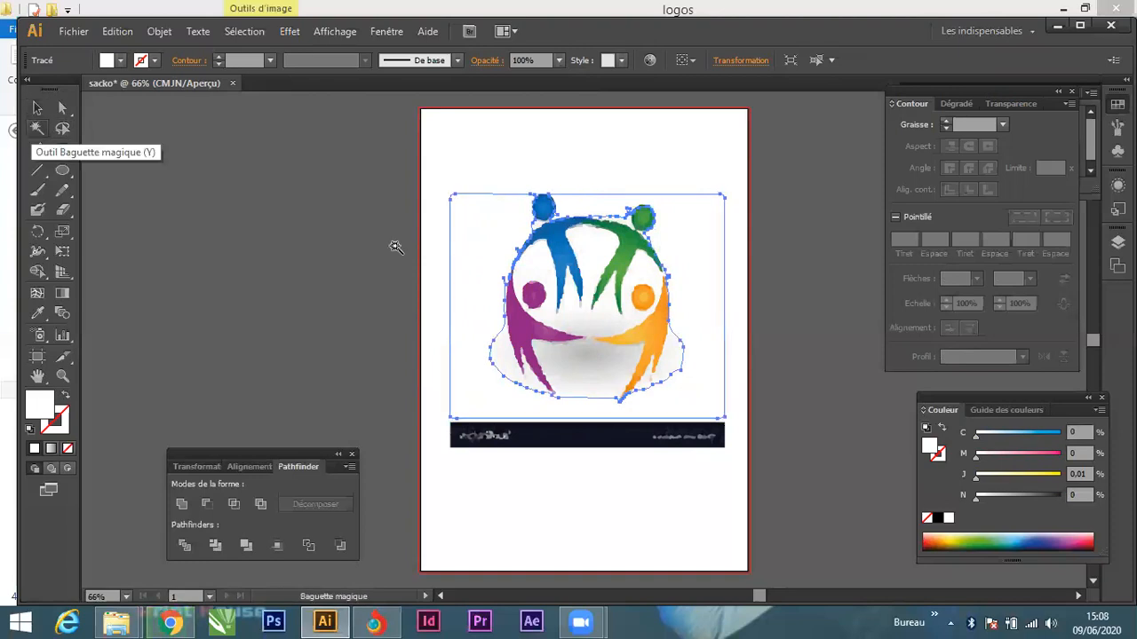
left_click(470, 293)
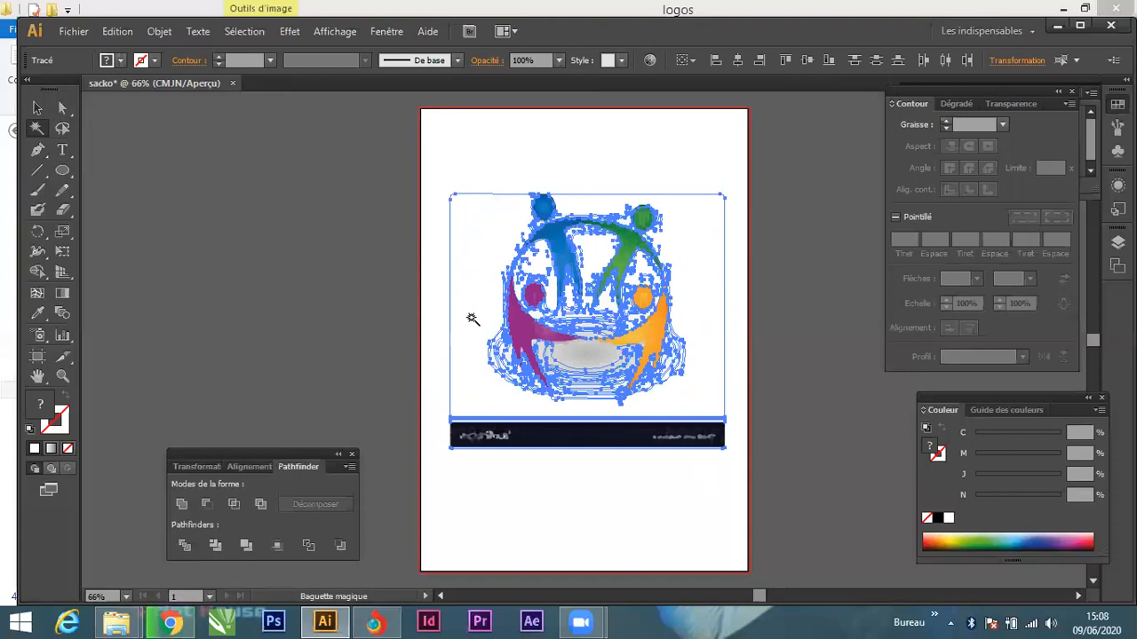
left_click(472, 319)
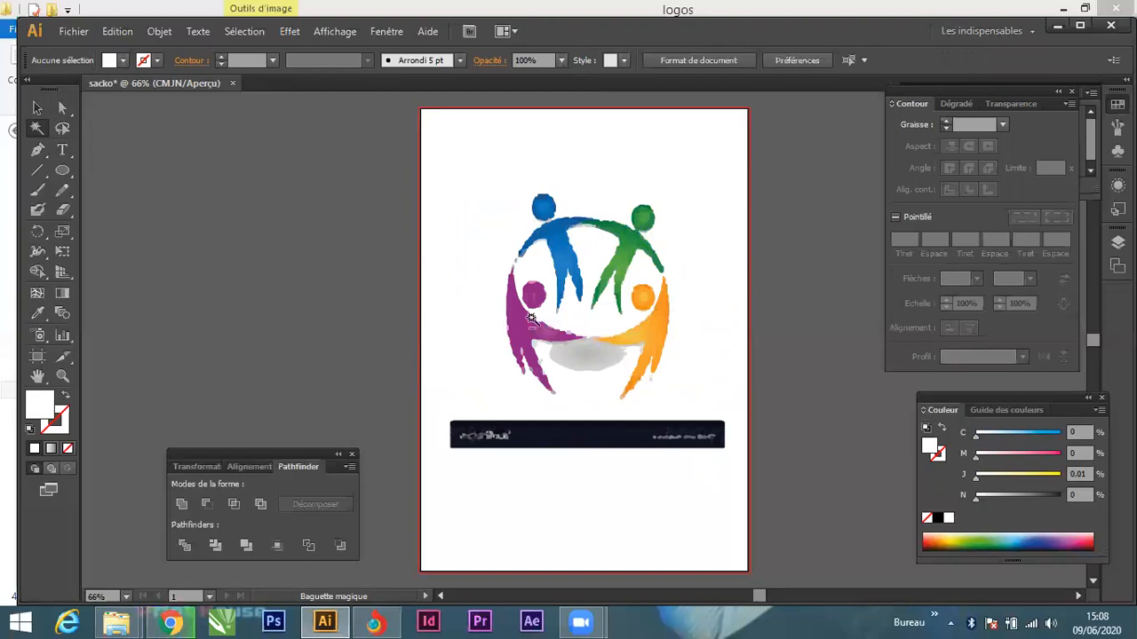
Select the grey shadow paths between the purple and orange figures with the Magic Wand and delete them.
scroll(609, 365, "up", 2)
scroll(609, 365, "up", 4)
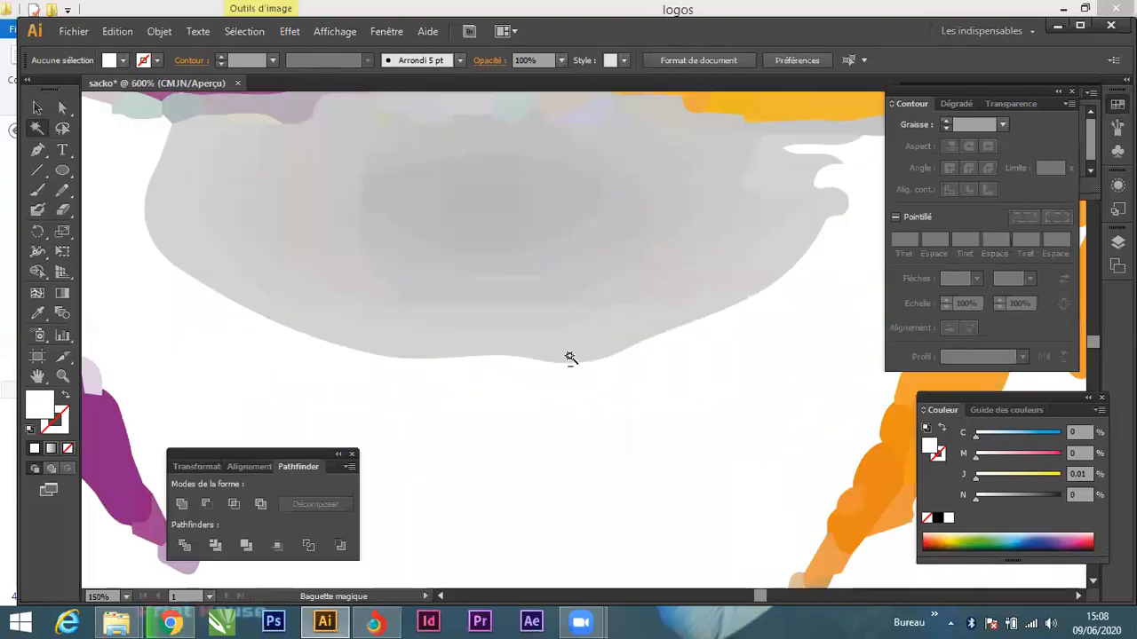
scroll(484, 344, "down", 2)
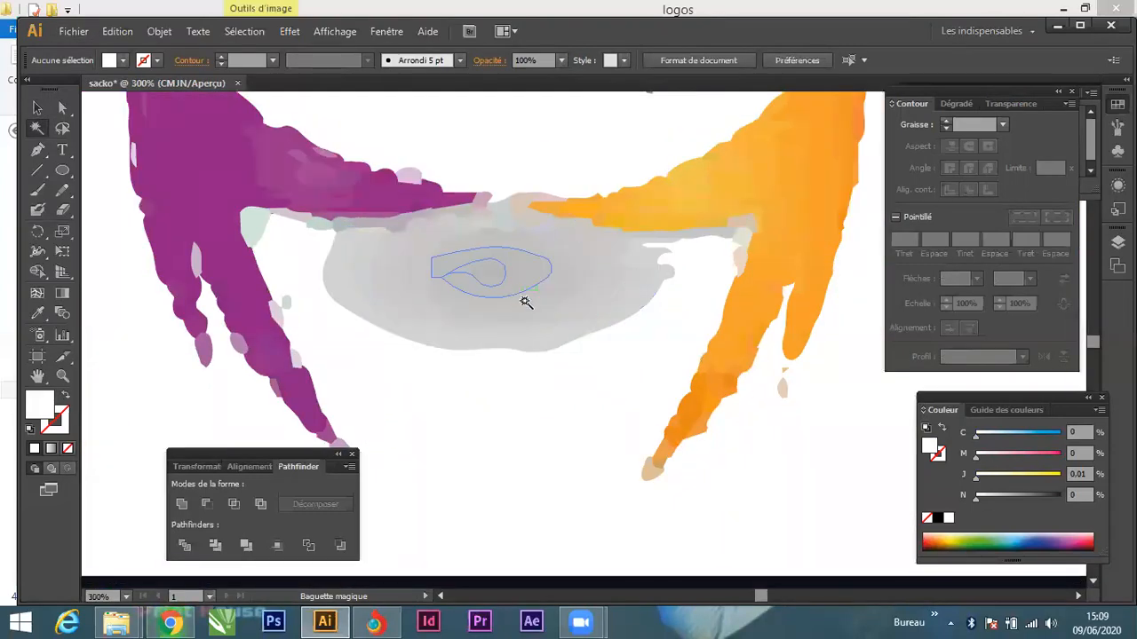
left_click(396, 332)
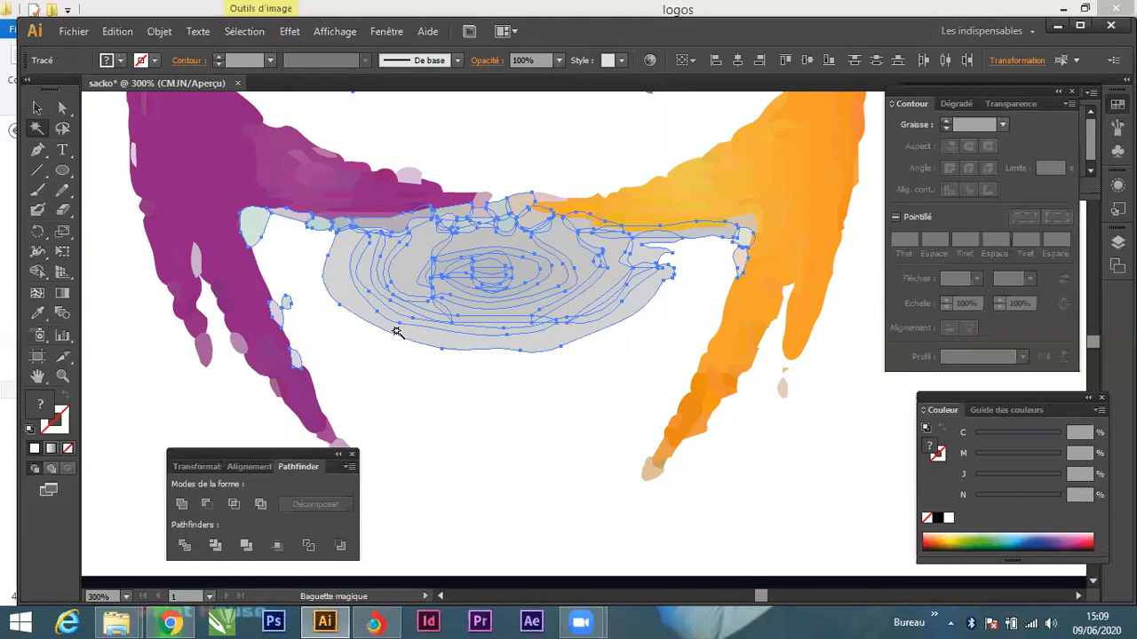
key("Delete")
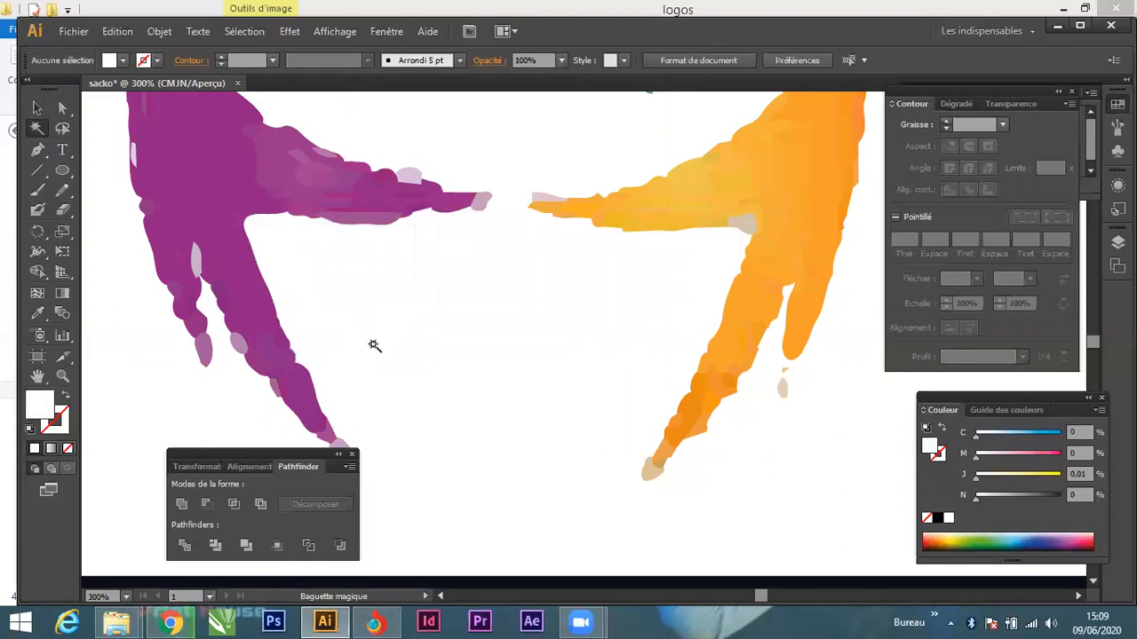
scroll(376, 354, "down", 1)
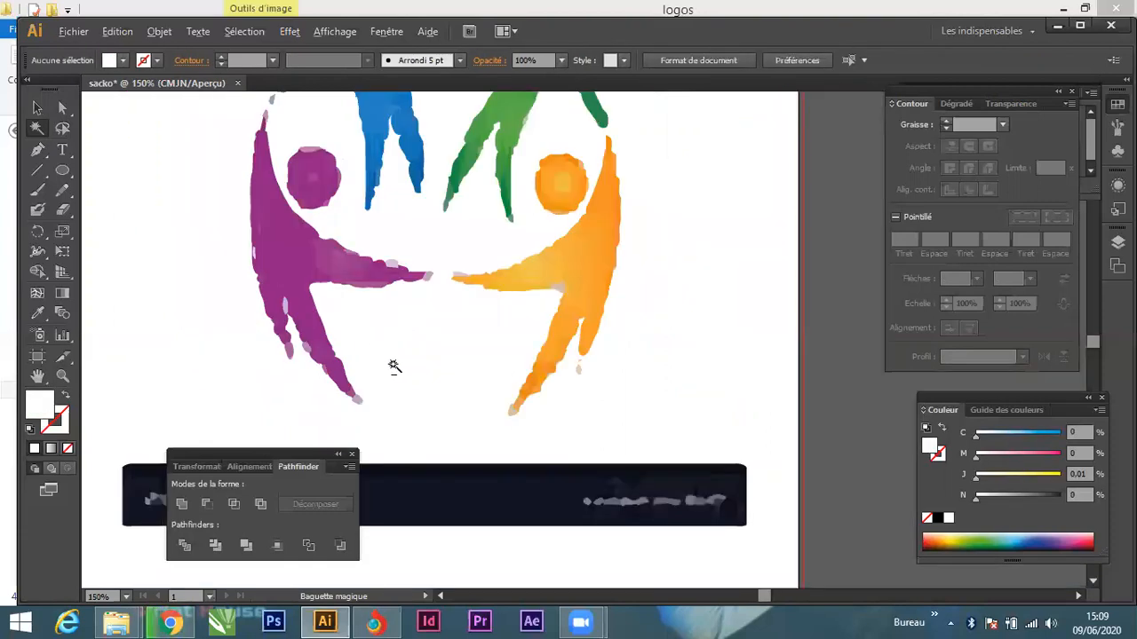
Select the grey shadow paths along the blue figure's arms with the Magic Wand and delete them.
scroll(411, 358, "down", 1)
scroll(415, 347, "down", 2)
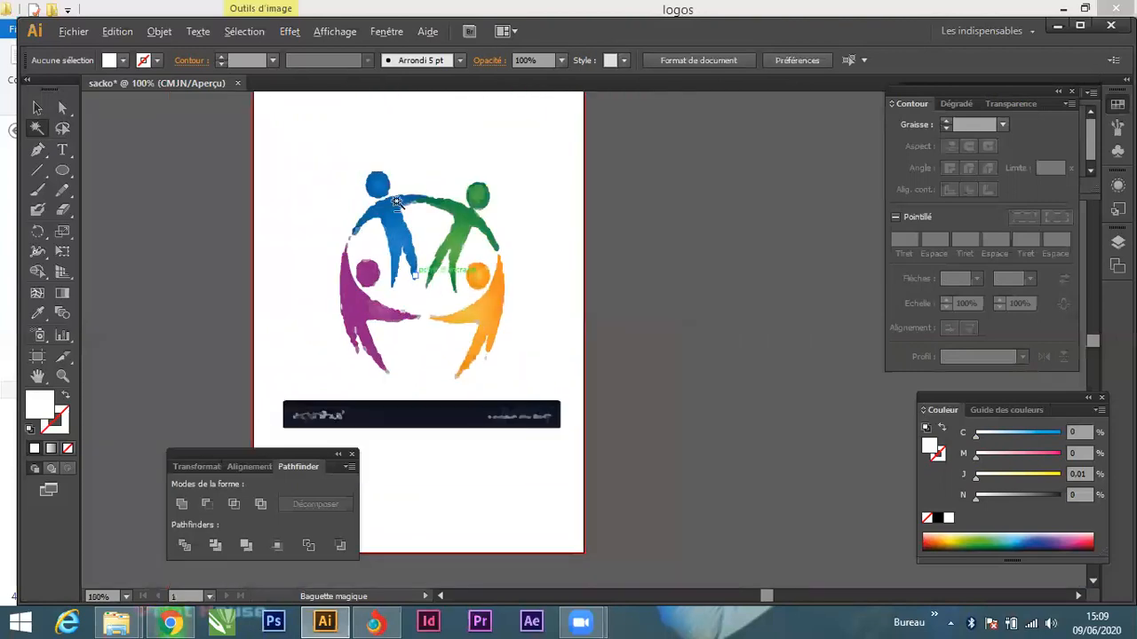
scroll(397, 190, "up", 1)
scroll(425, 217, "up", 2)
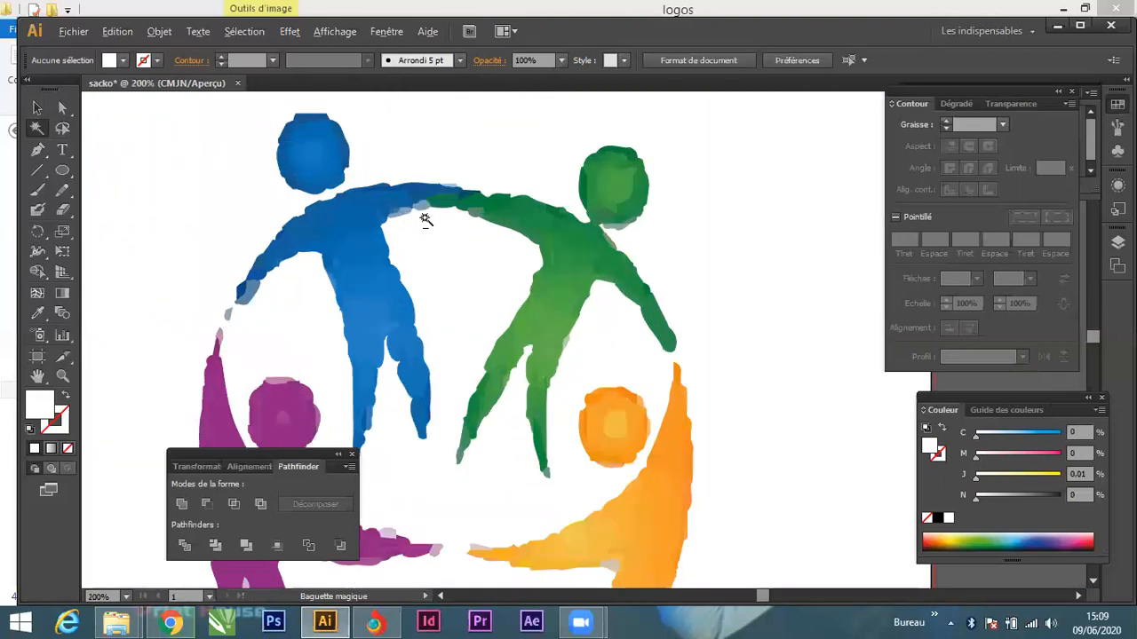
left_click(415, 211)
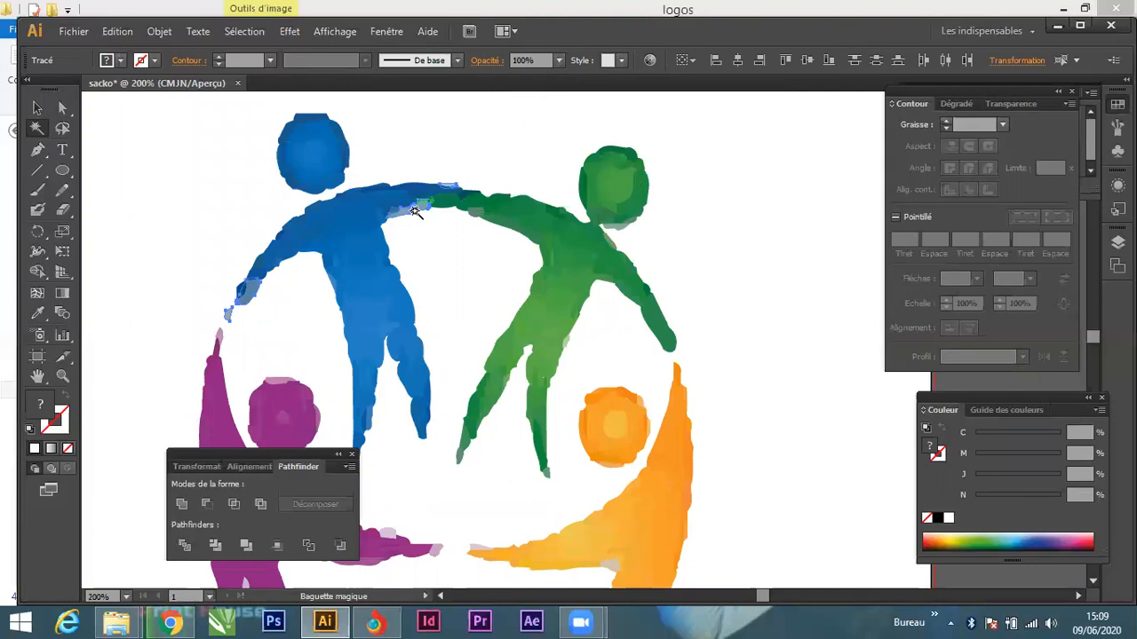
left_click(396, 179)
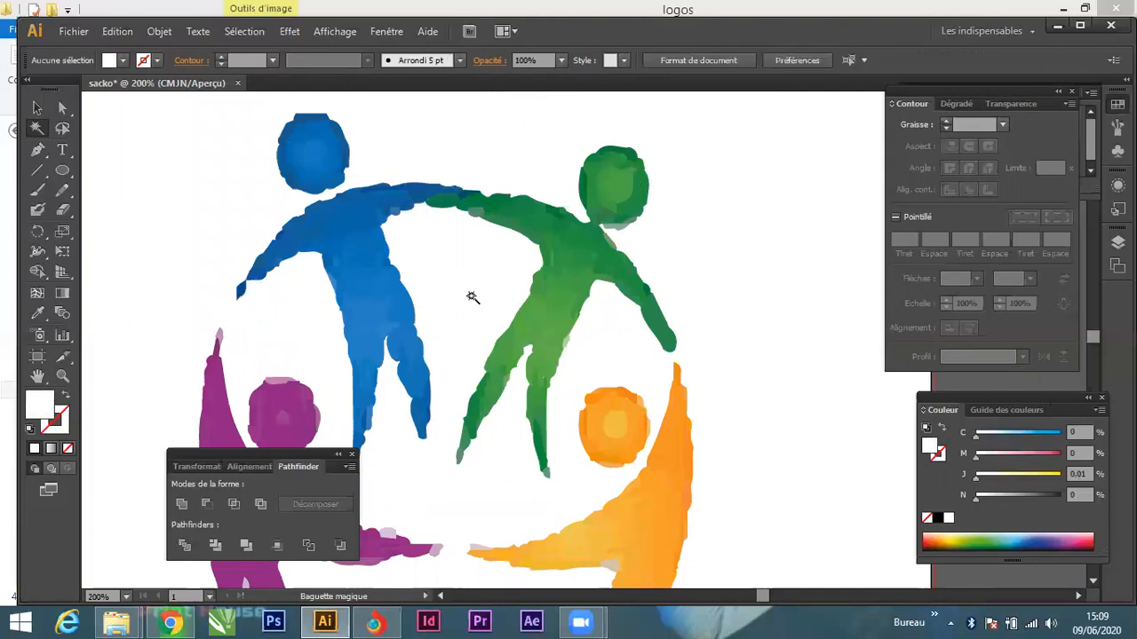
Select the dark text band below the figures with the Direct Selection tool and delete it.
scroll(584, 343, "down", 4)
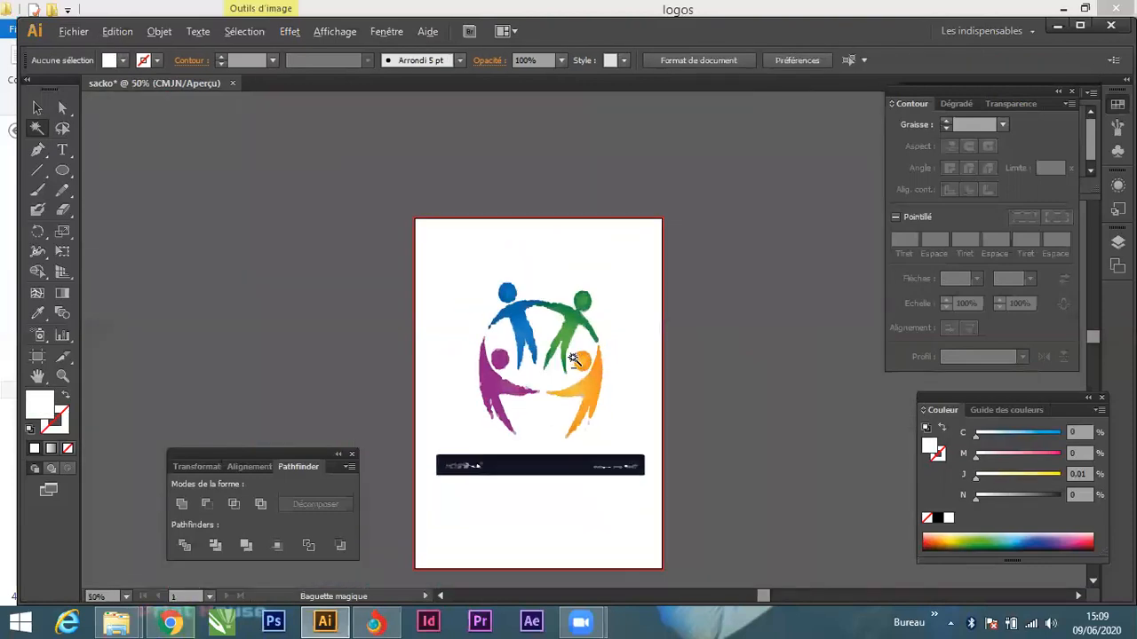
scroll(573, 358, "up", 1)
left_click(62, 109)
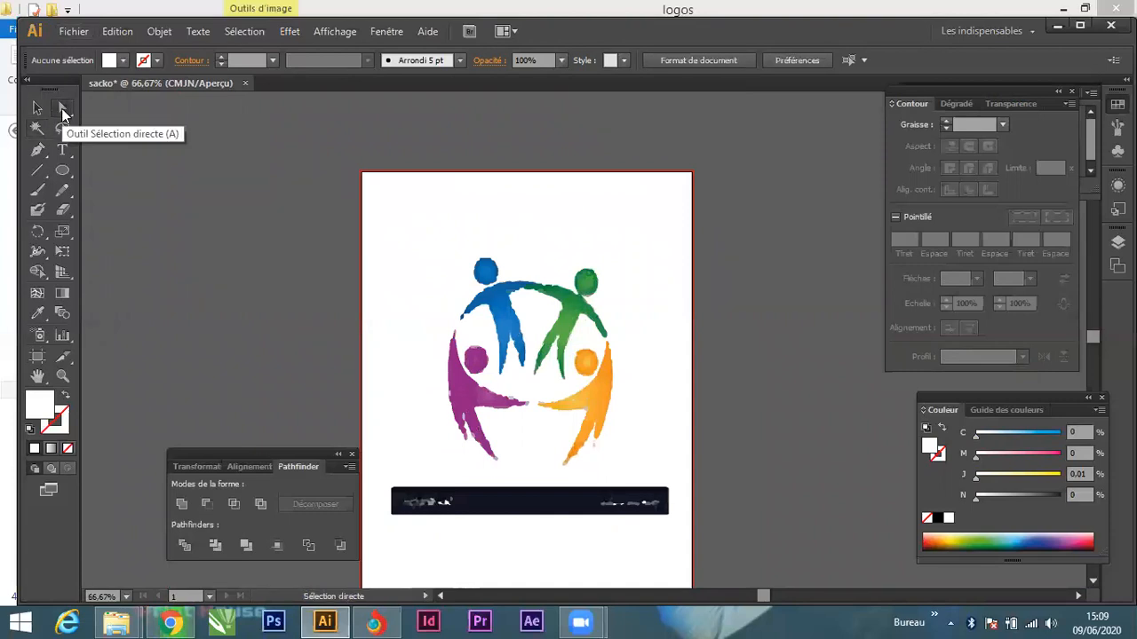
left_click_drag(683, 562, 373, 471)
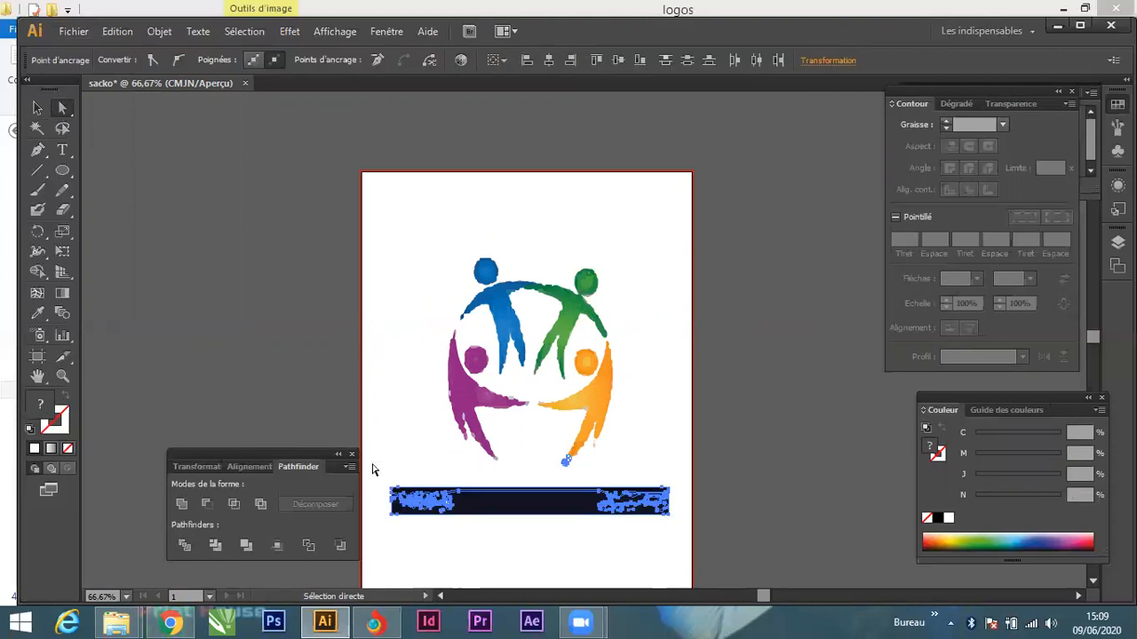
key("Delete")
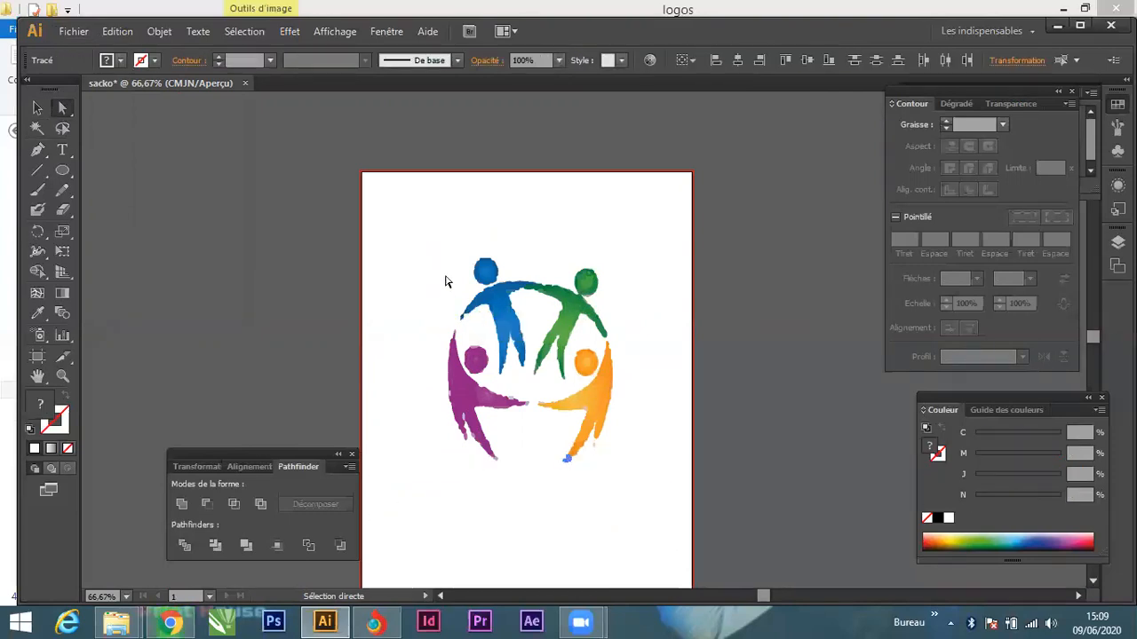
Select the blue figure's head, arms and torso paths, try red and green fills, apply magenta, and deselect them.
left_click_drag(435, 259, 530, 340)
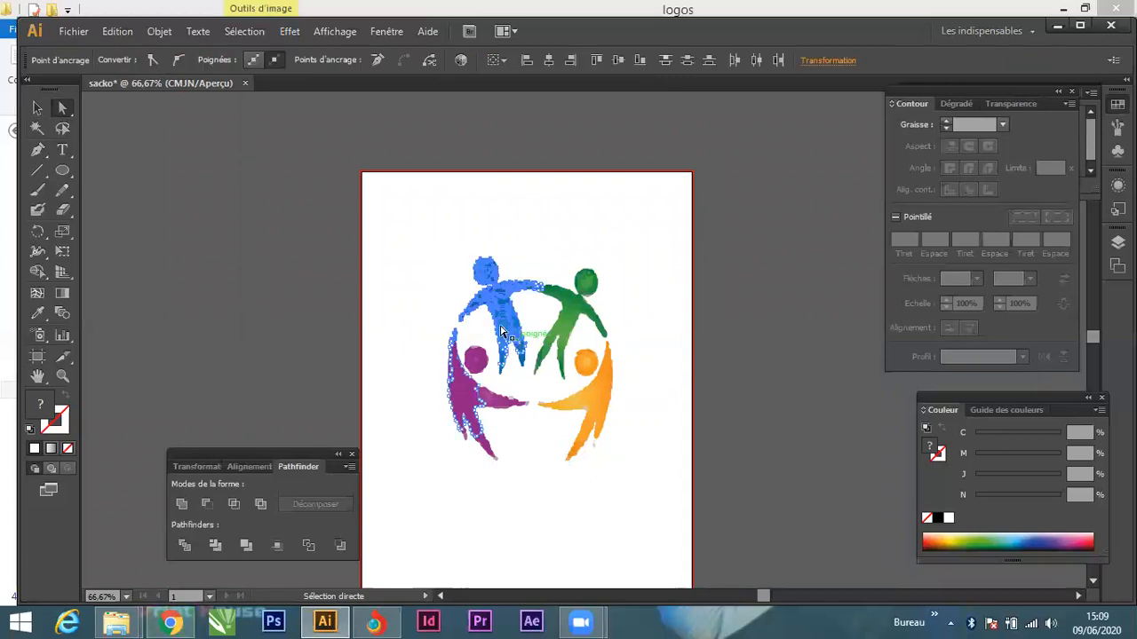
left_click_drag(439, 248, 530, 331)
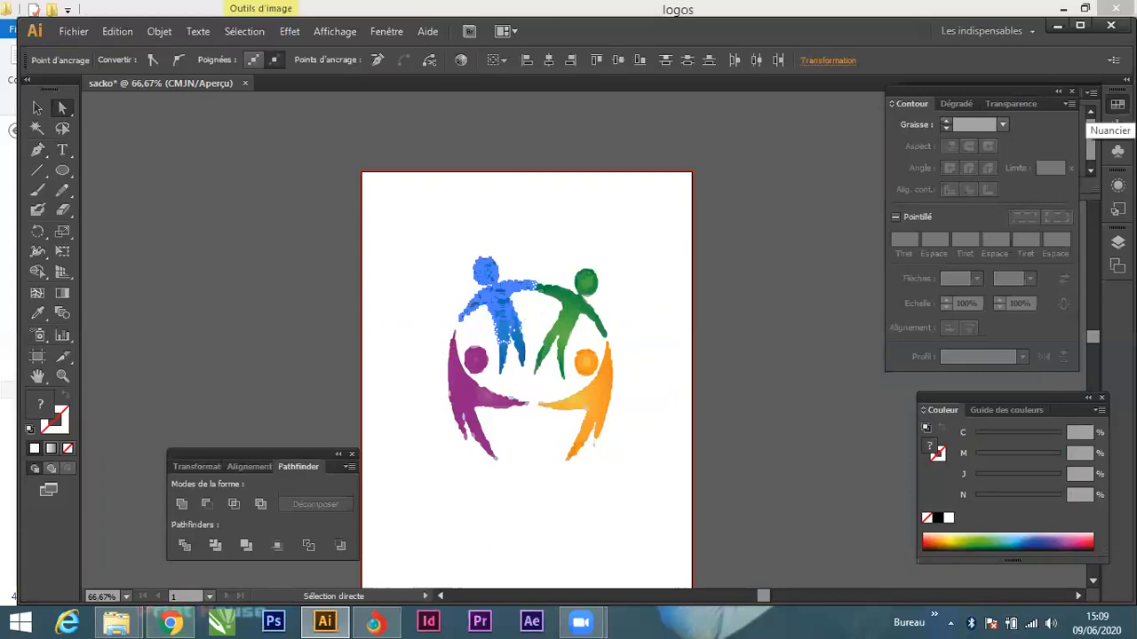
left_click(1117, 104)
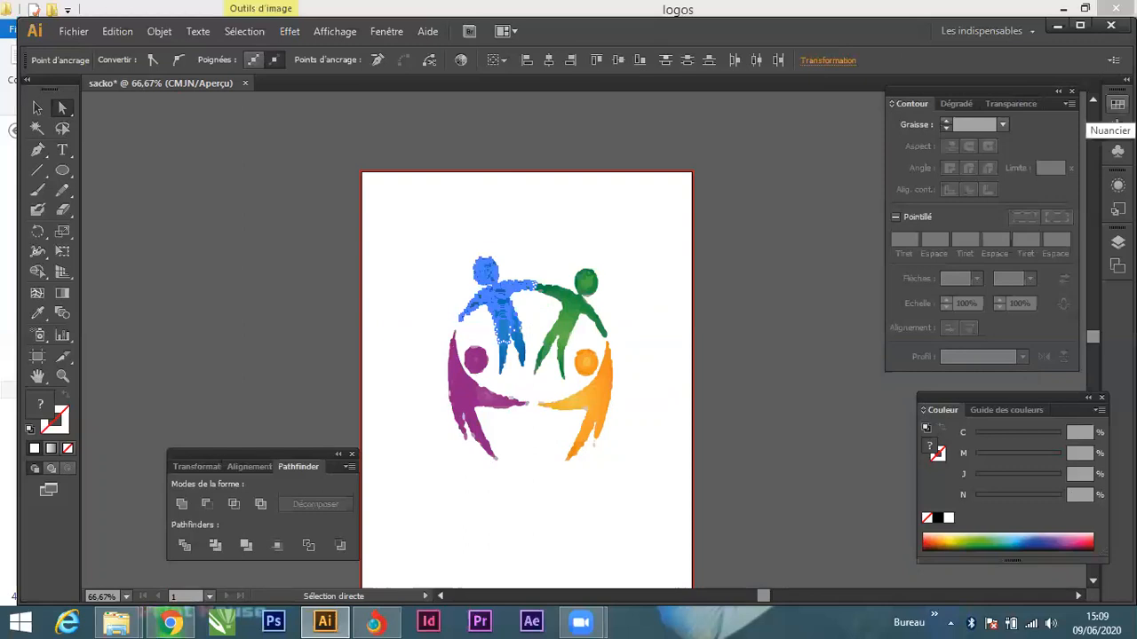
left_click(1117, 104)
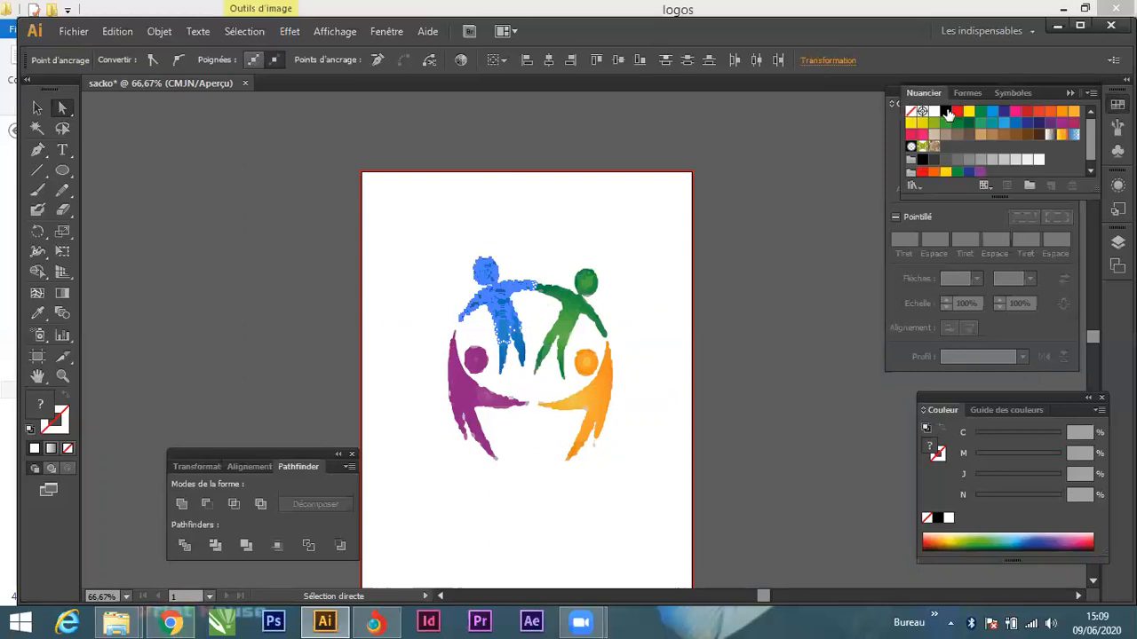
left_click(946, 112)
left_click(960, 114)
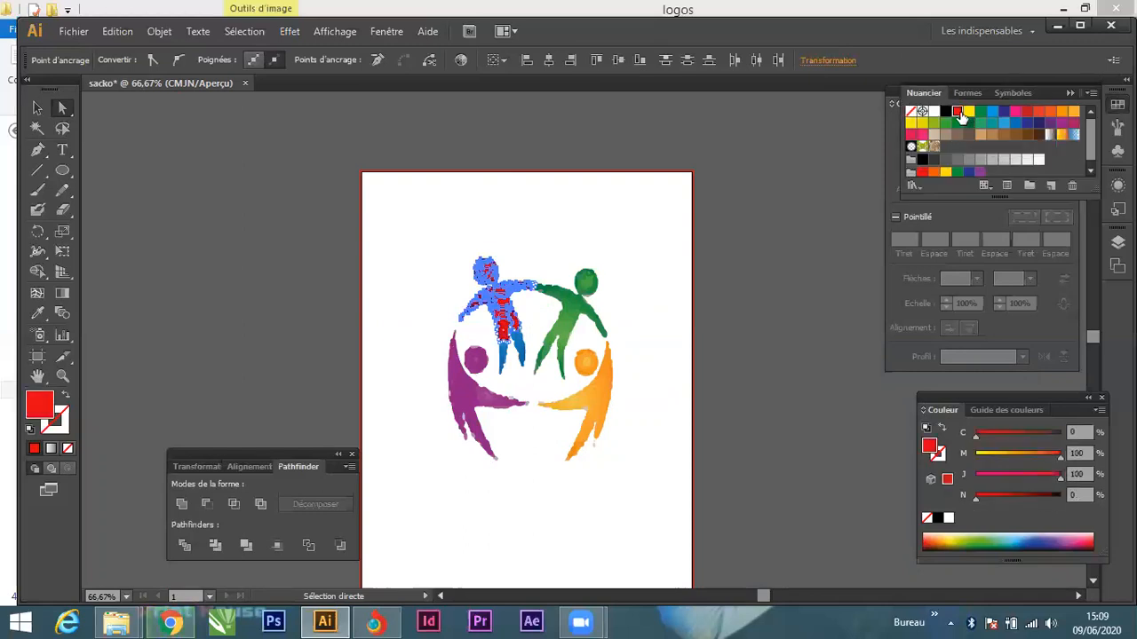
left_click(980, 113)
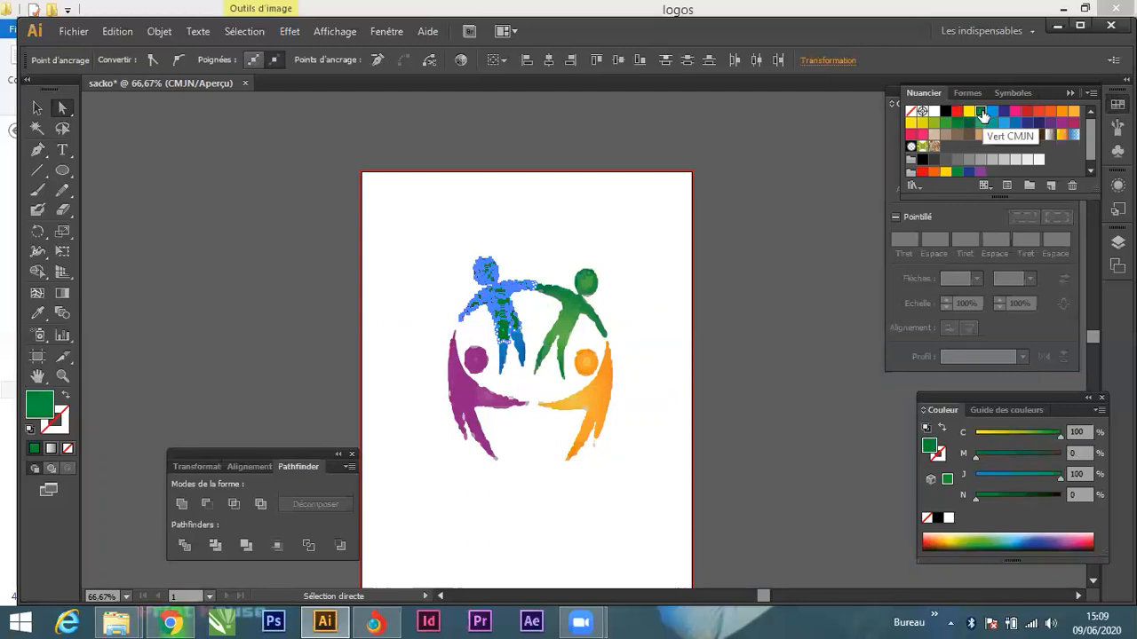
left_click(1015, 112)
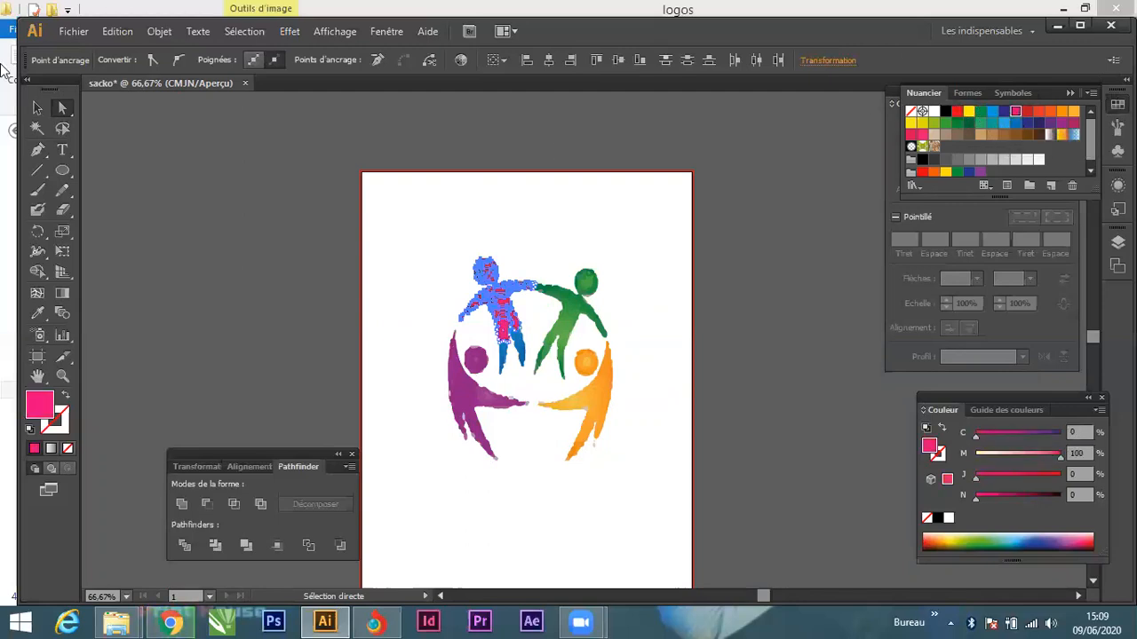
left_click(37, 108)
left_click(699, 305)
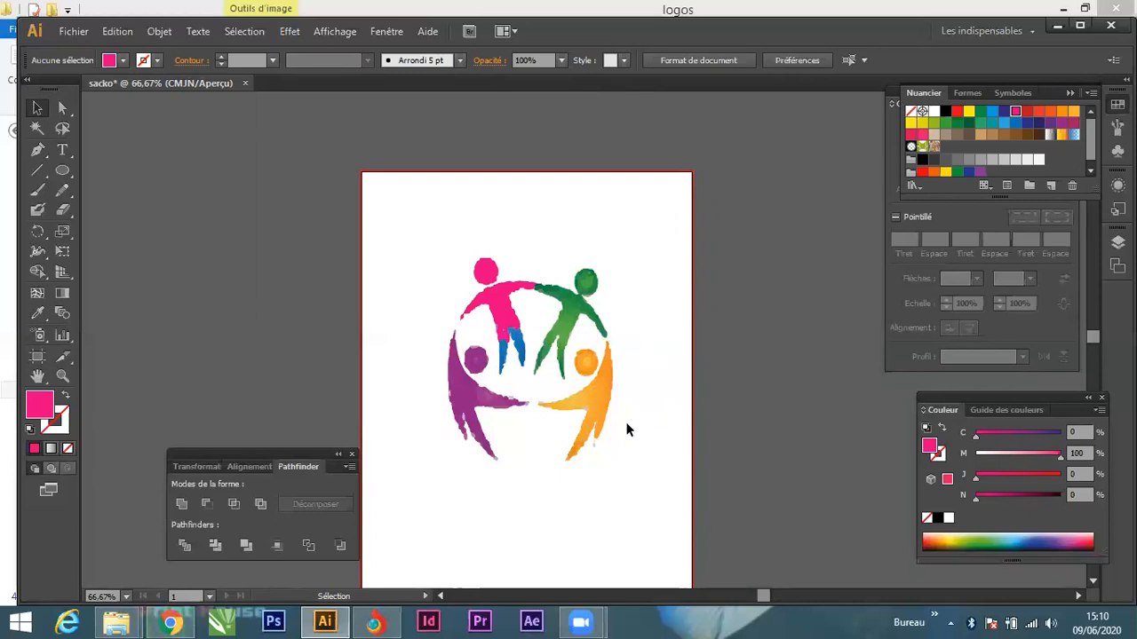
Lasso and delete the recoloured magenta figure, and do the same with the green figure's upper body.
left_click(63, 129)
mouse_move(481, 340)
left_mouse_down()
mouse_move(514, 348)
mouse_move(537, 279)
mouse_move(507, 234)
left_mouse_up()
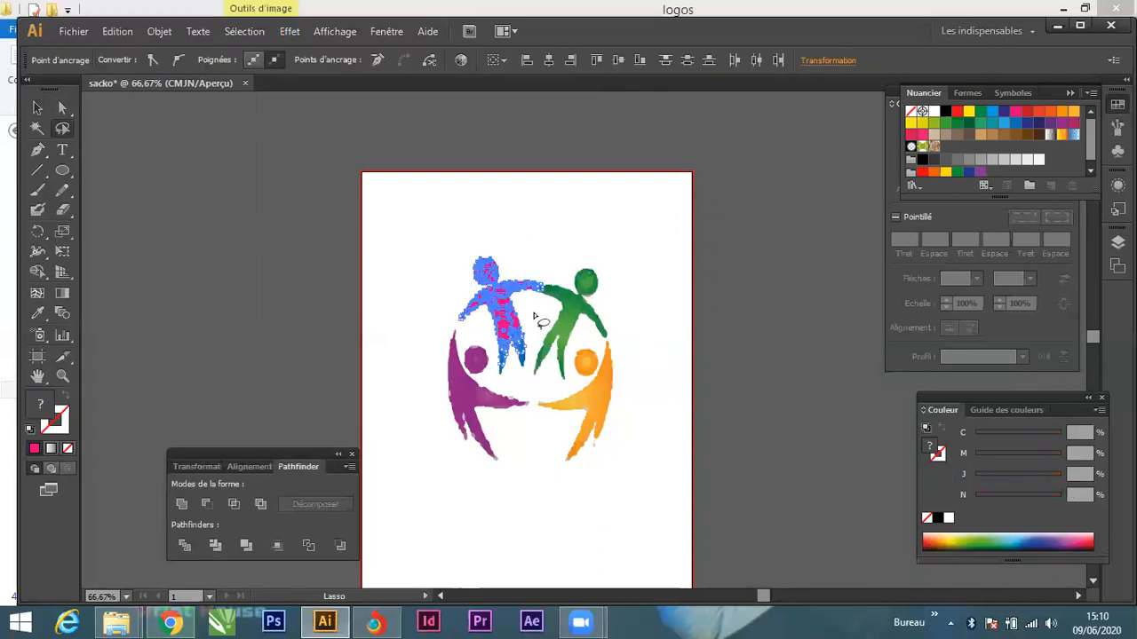
key("Delete")
mouse_move(534, 222)
left_mouse_down()
mouse_move(591, 354)
mouse_move(632, 291)
left_mouse_up()
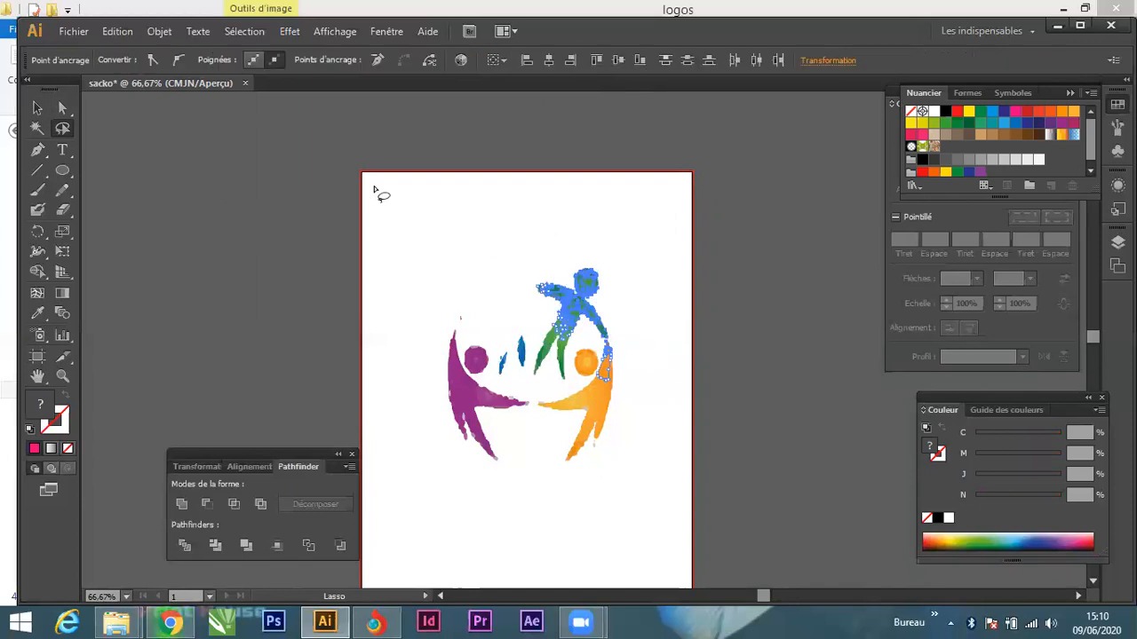
key("Delete")
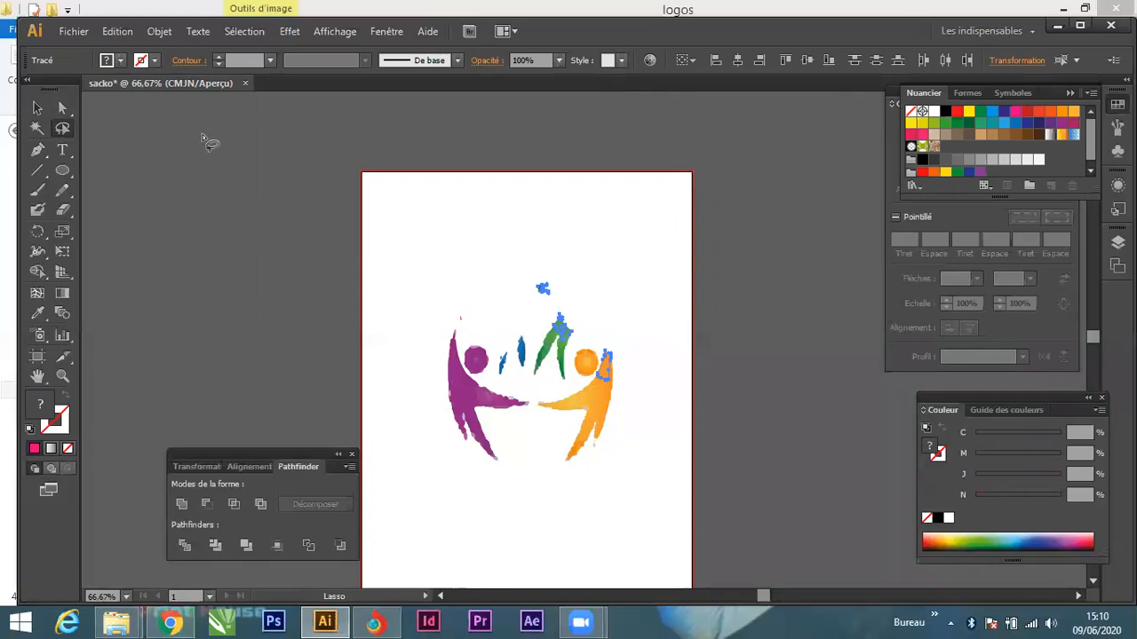
Select all the remaining logo paths on the artboard and delete them.
left_click(38, 108)
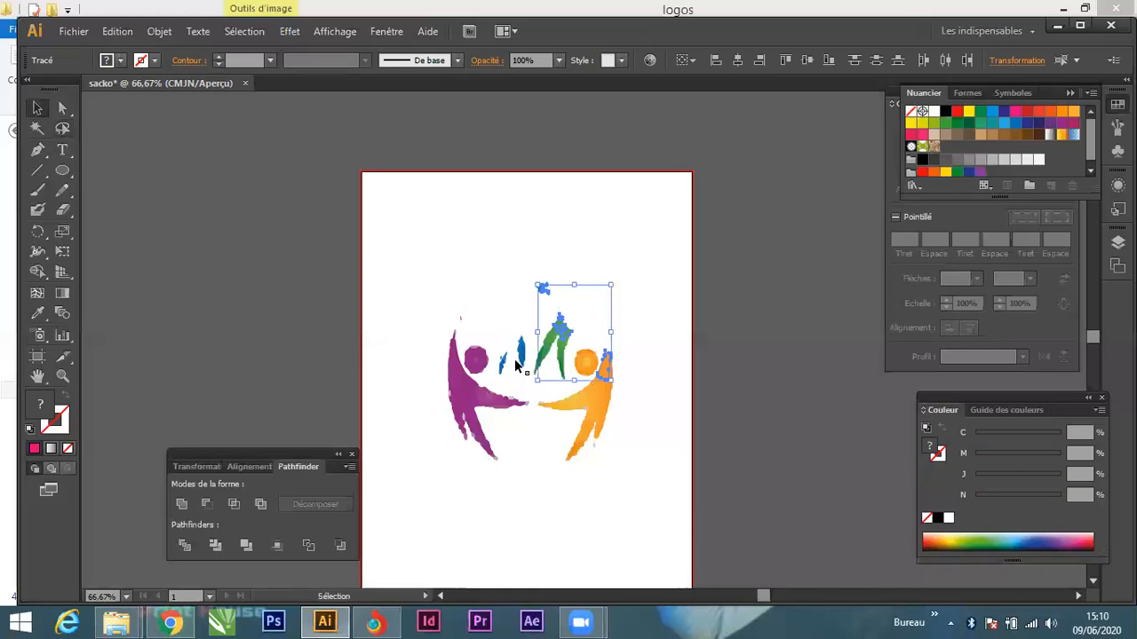
left_click(606, 459)
left_click_drag(671, 519, 371, 207)
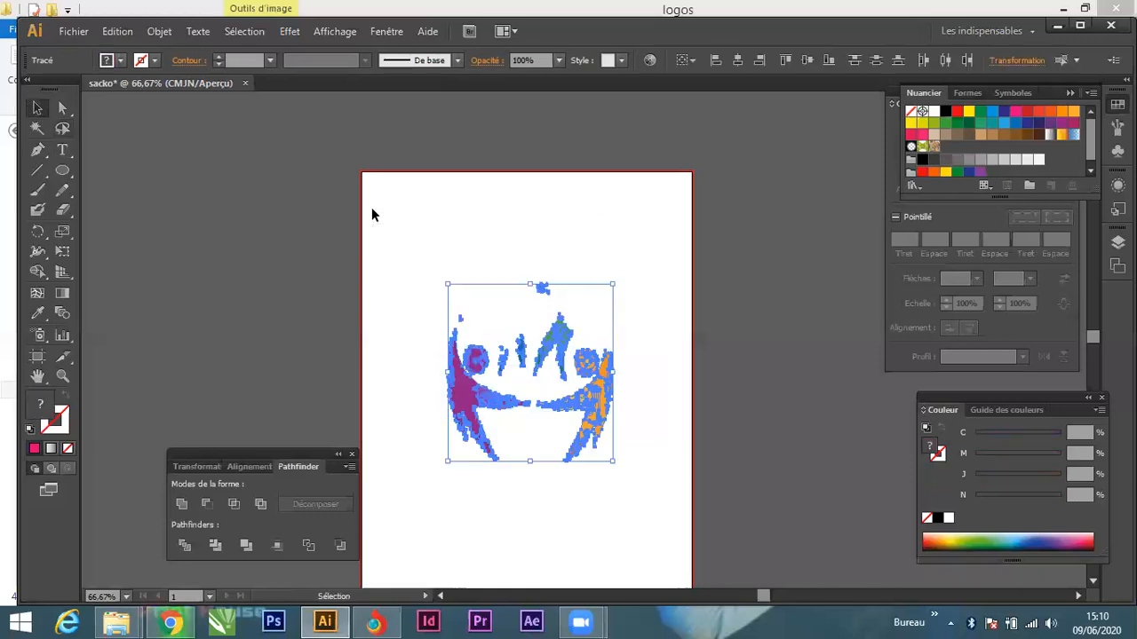
key("Delete")
Draw a curved Pen segment from the page's upper left down to about X 5.9 cm, Y 13.5 cm.
left_click(37, 150)
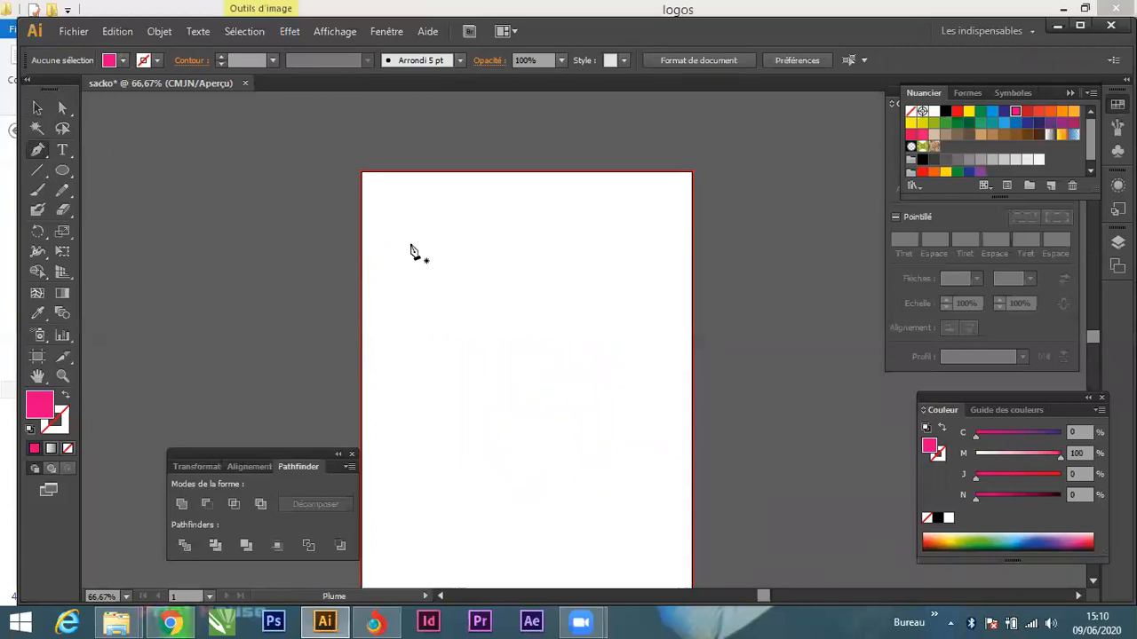
left_click(395, 219)
left_click_drag(453, 383, 584, 381)
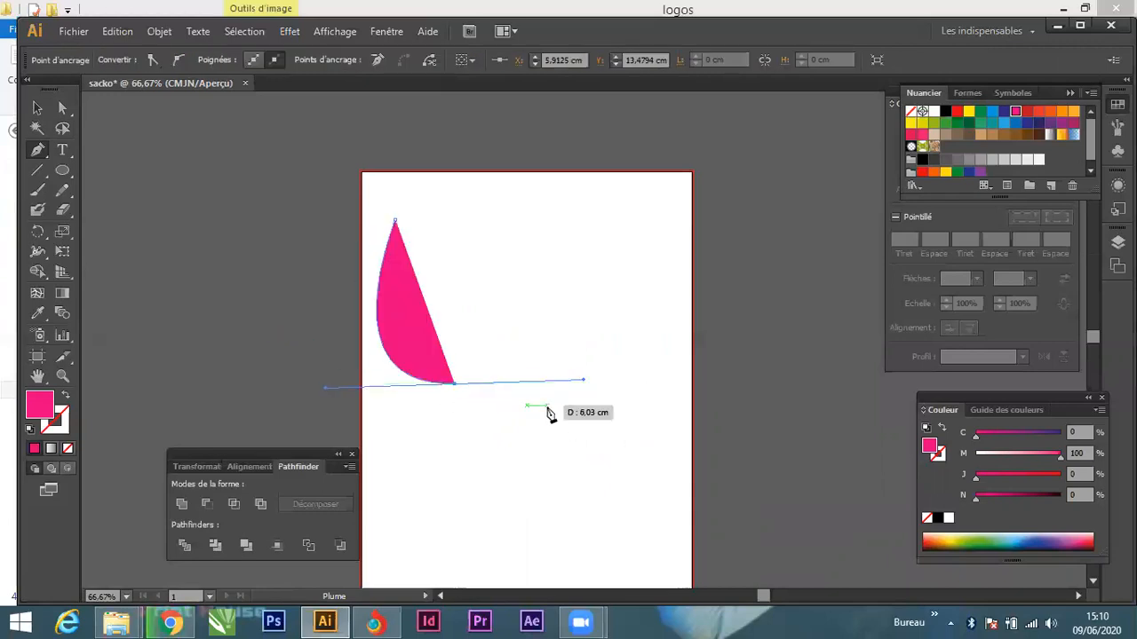
Remove the fill from the curved path and give it a magenta stroke.
left_click(68, 449)
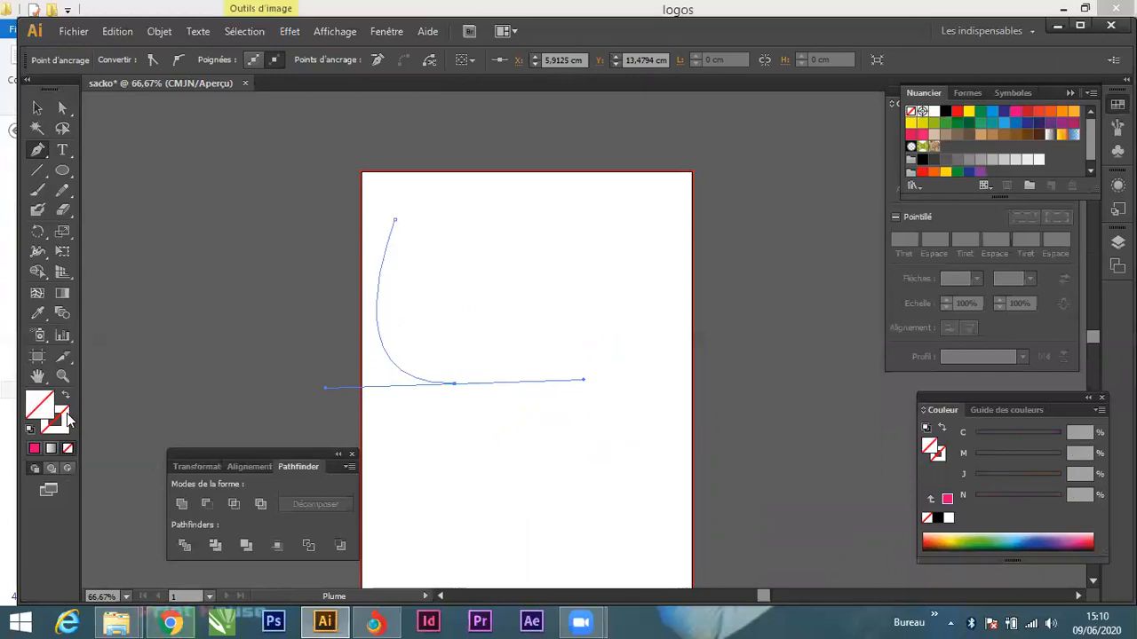
left_click(62, 417)
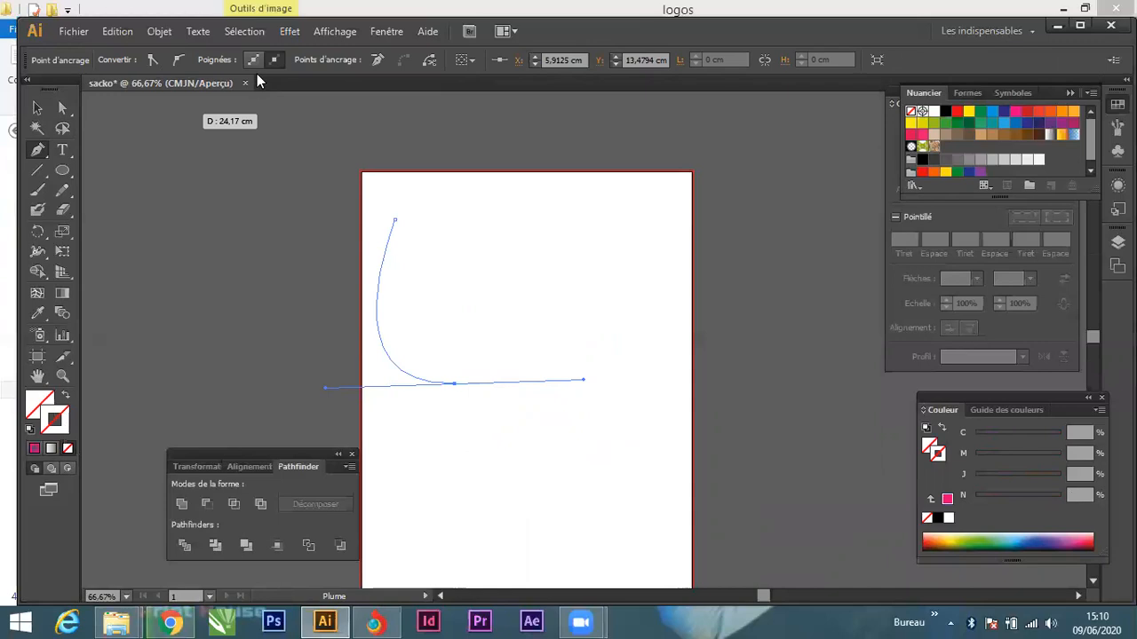
left_click(33, 449)
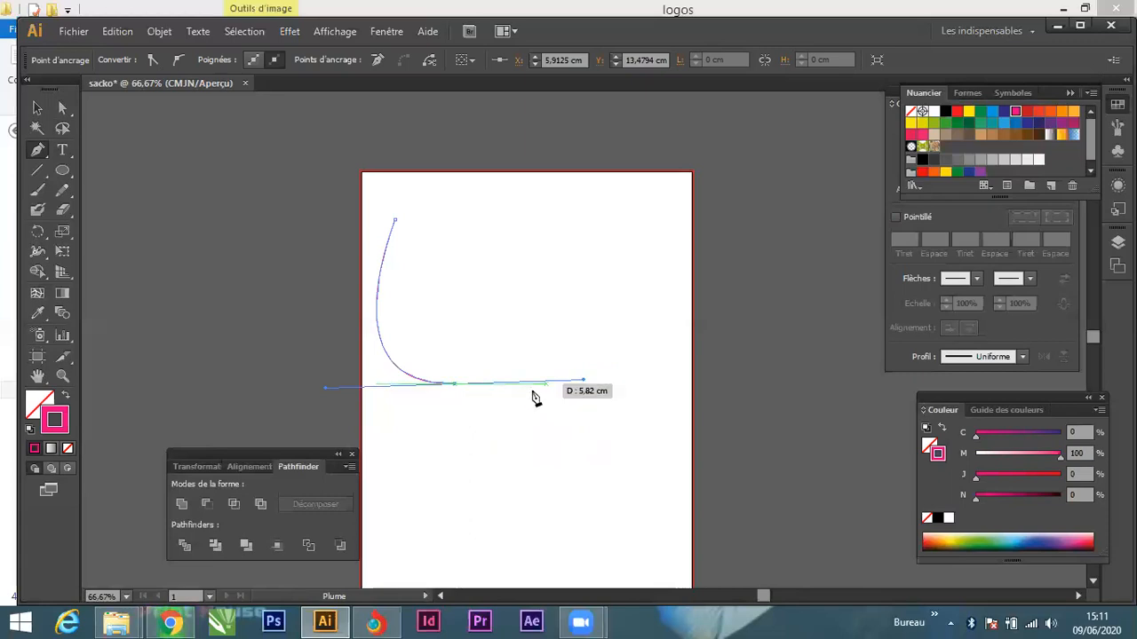
Add a second curve to about X 15.8 cm, Y 7.6 cm, retracting the outgoing handles at both corners, and close the path with a third curve.
left_click(454, 386)
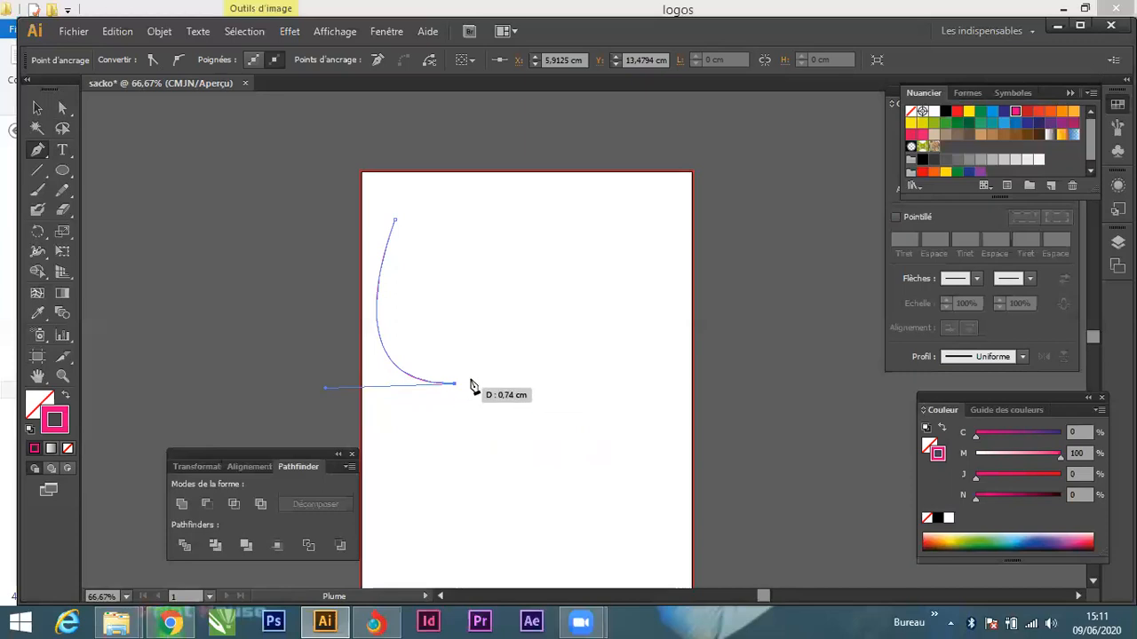
left_click_drag(609, 291, 724, 359)
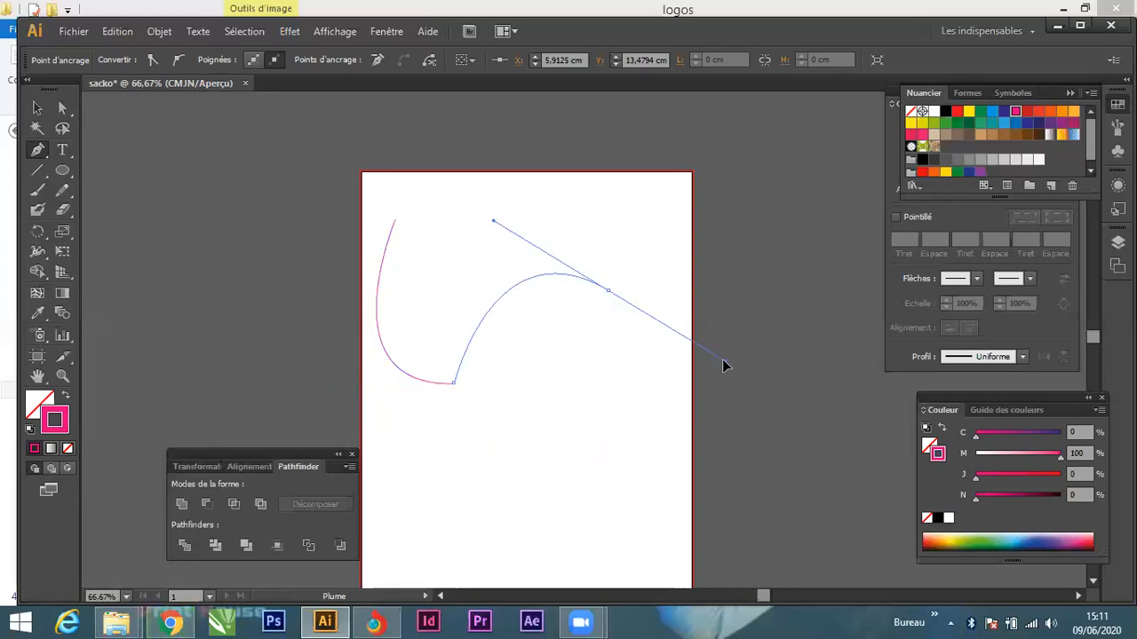
left_click(609, 292)
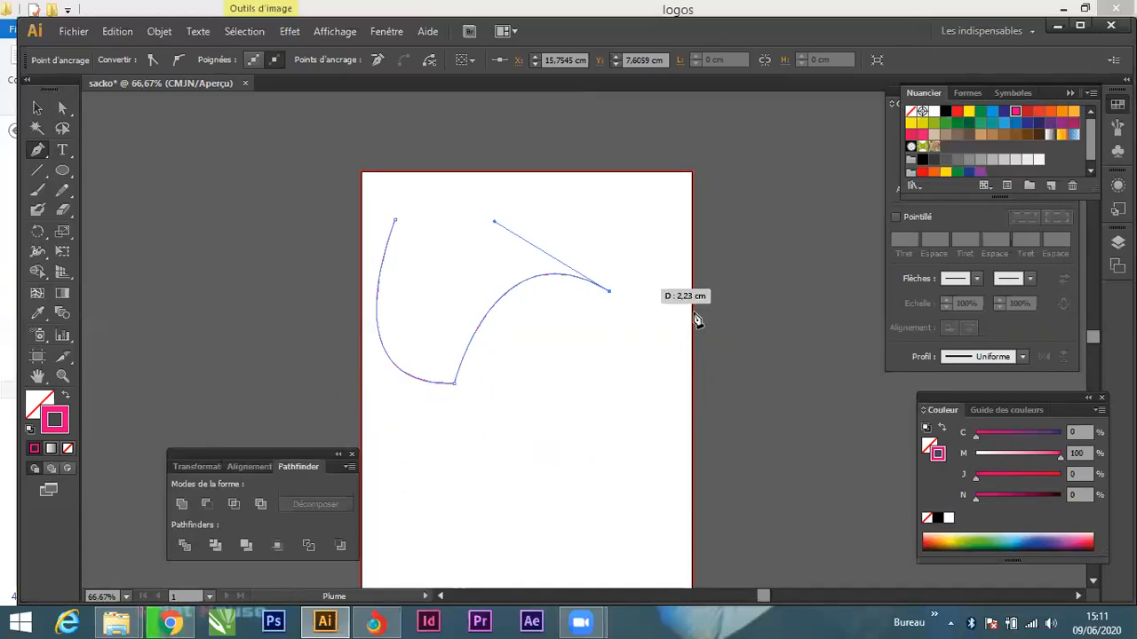
left_click_drag(395, 219, 206, 334)
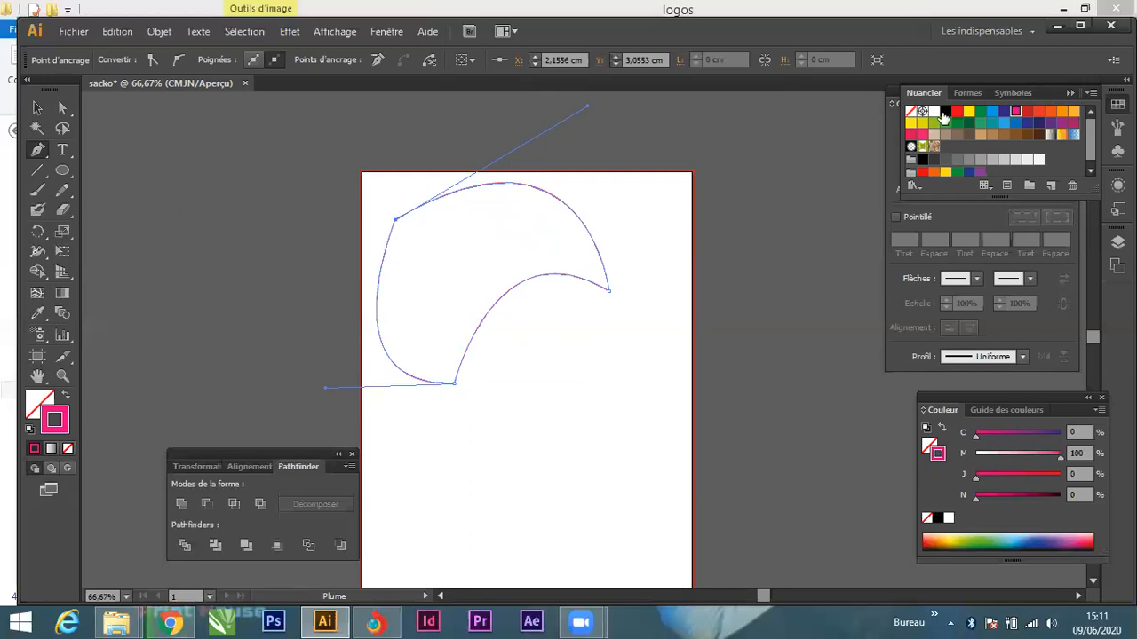
Give the closed curved shape a black stroke and a red fill.
left_click(945, 112)
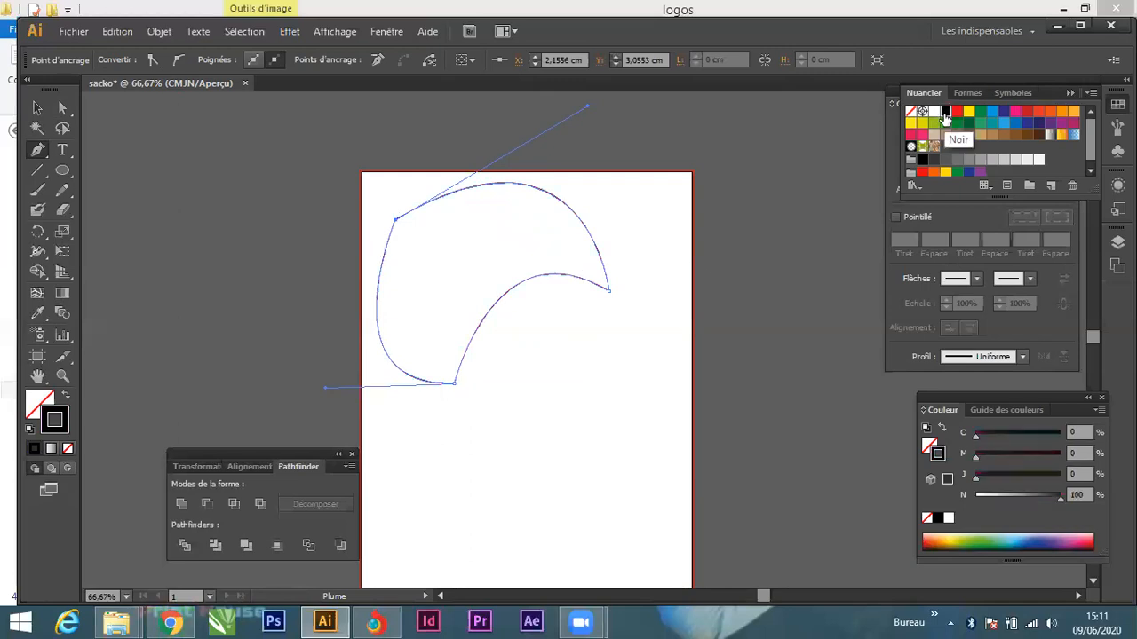
left_click(38, 107)
left_click(489, 232)
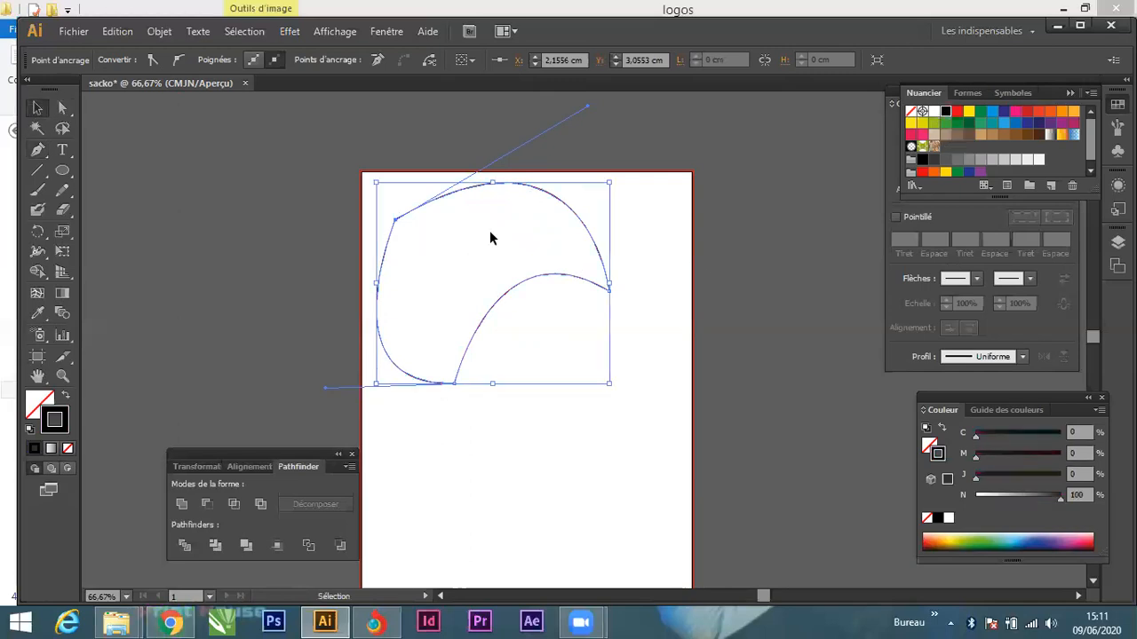
left_click(489, 230)
left_click(552, 201)
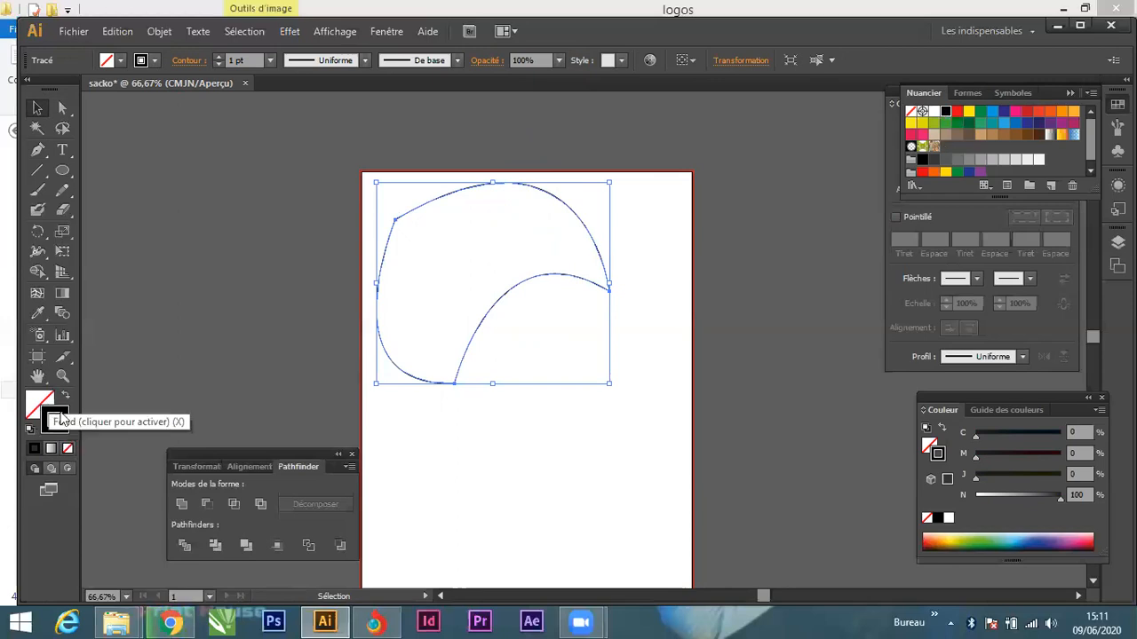
left_click(57, 418)
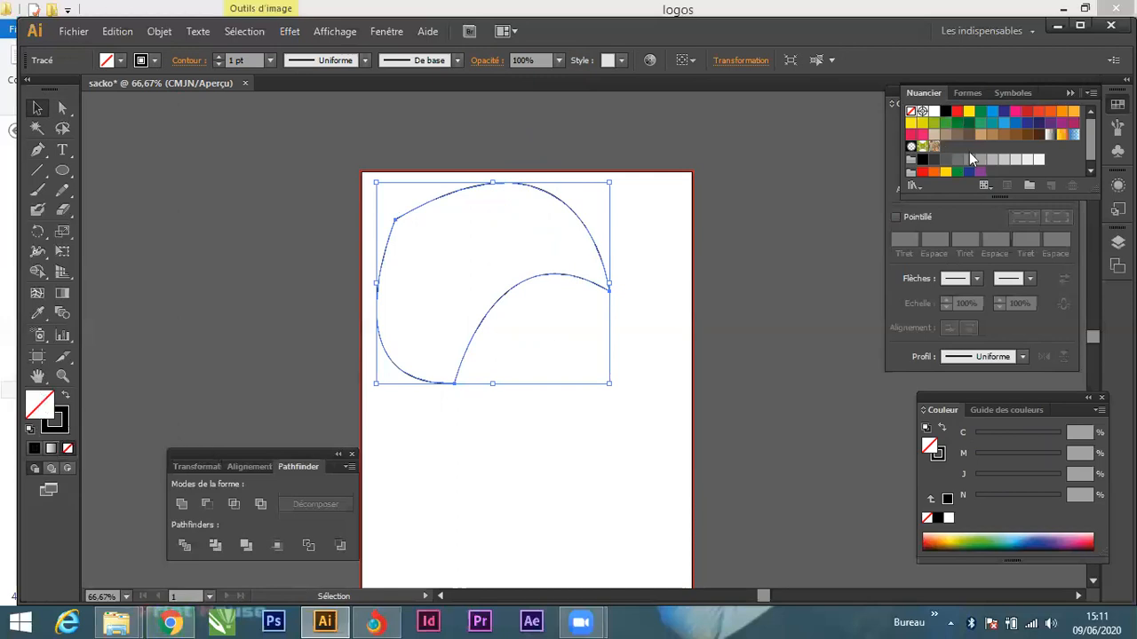
left_click(957, 113)
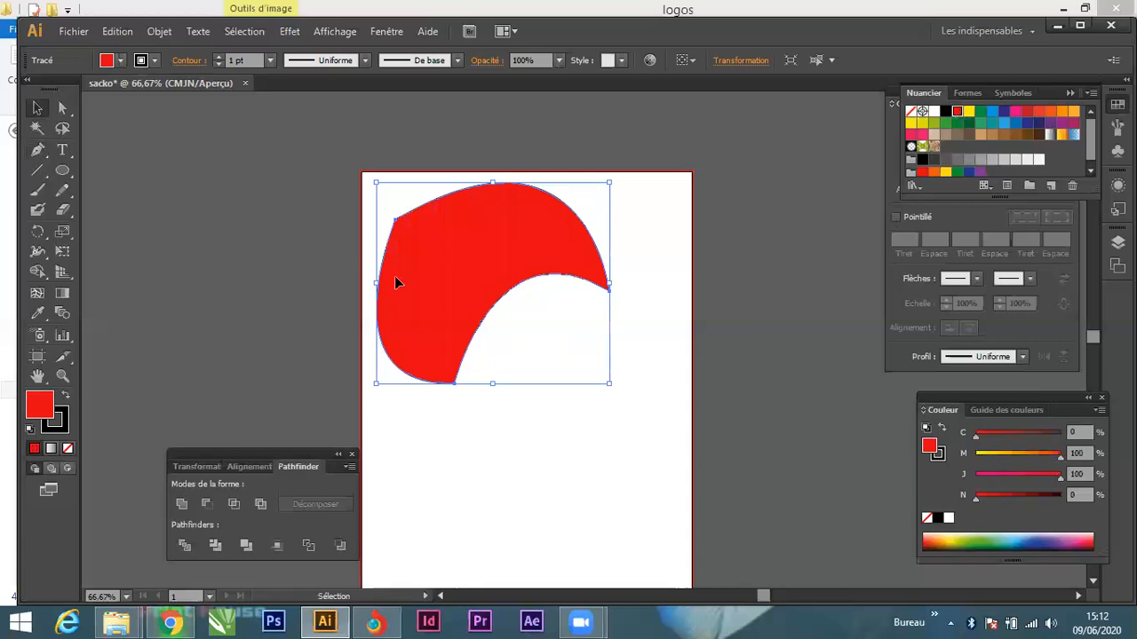
Delete the red curved shape from the page.
left_click(594, 312)
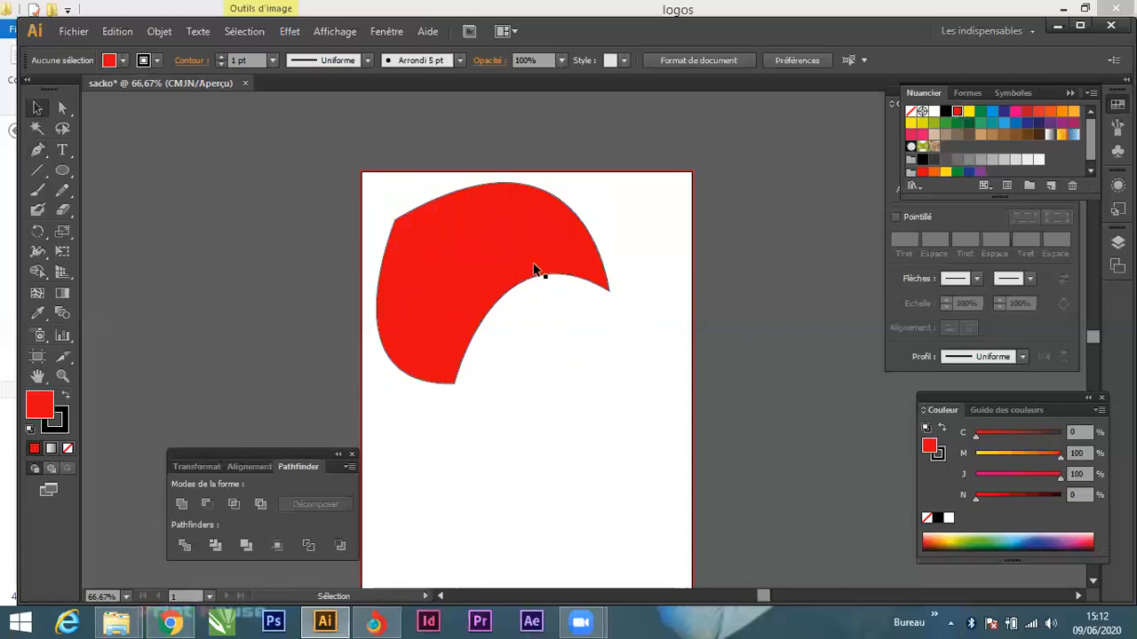
left_click(498, 247)
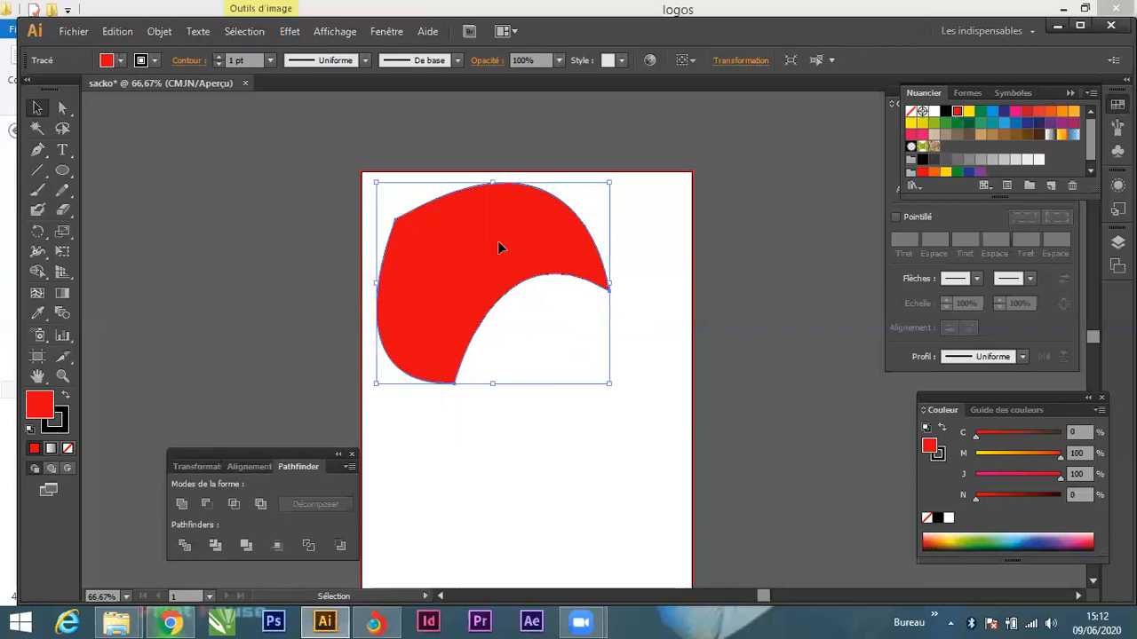
key("Delete")
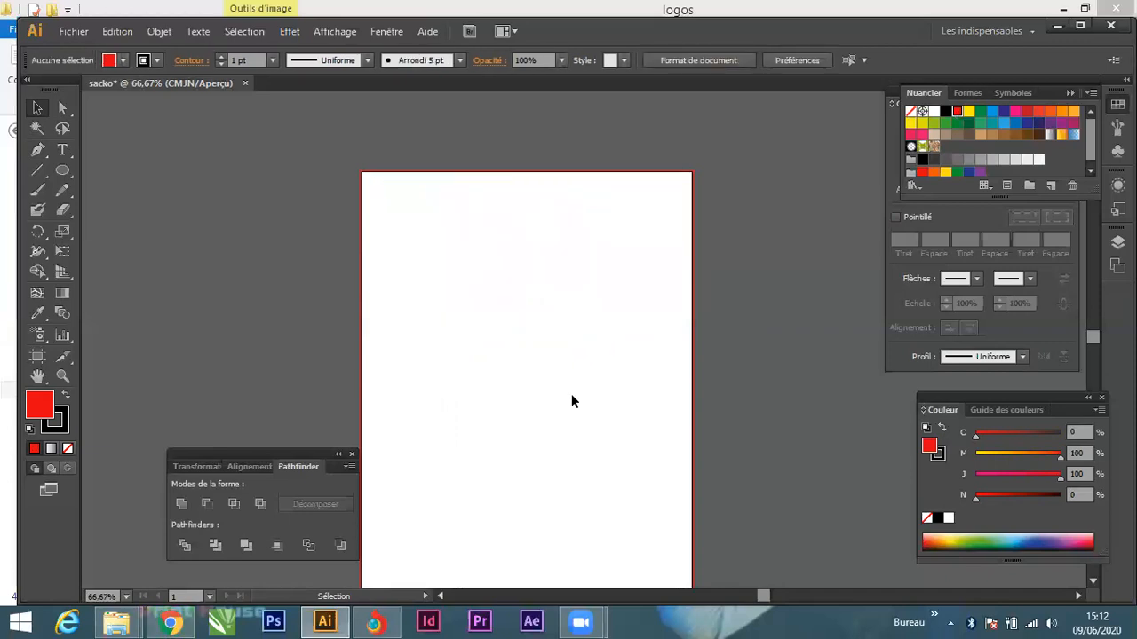
Place the VectorStock logo of four coloured figures from the logos folder on the page and enlarge it to most of the page width.
mouse_move(117, 622)
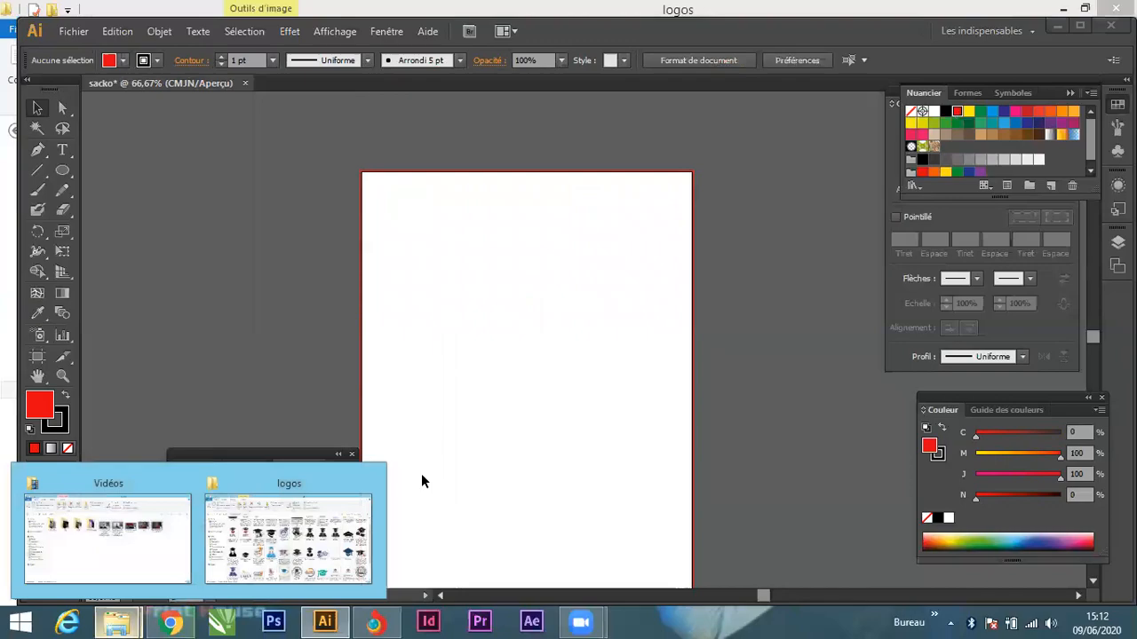
left_click(292, 532)
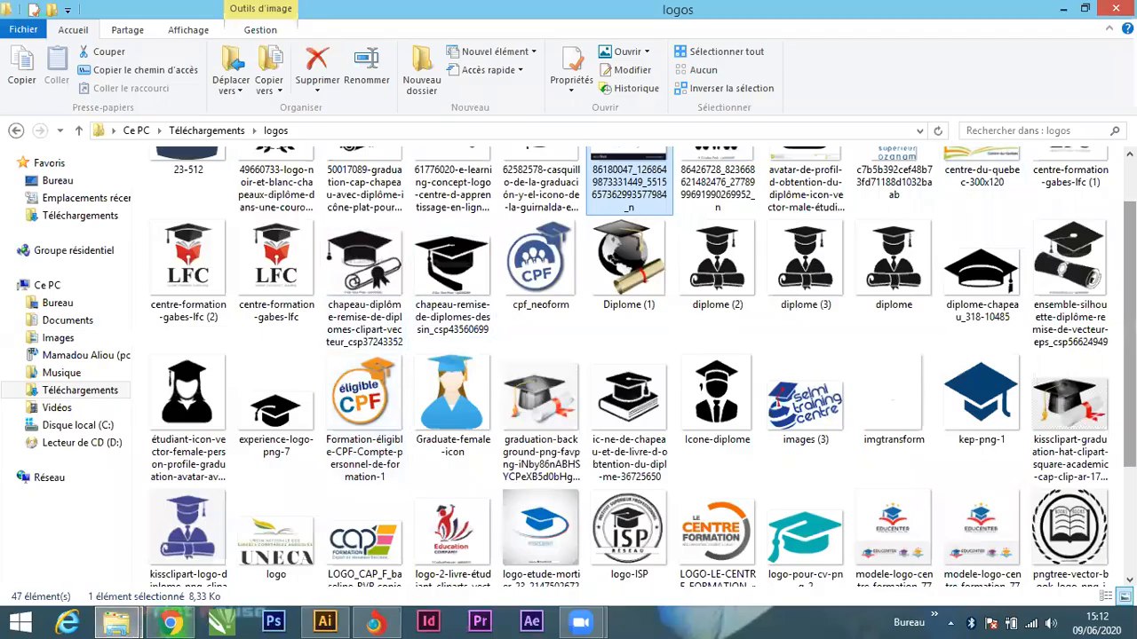
scroll(1130, 356, "up", 1)
left_click_drag(614, 191, 528, 395)
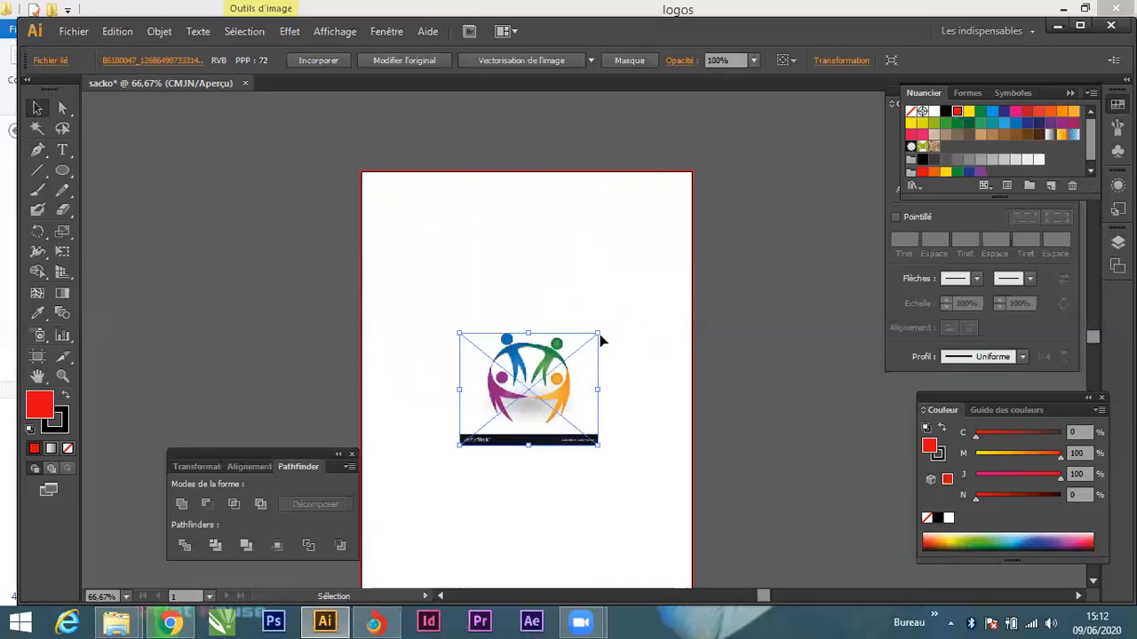
left_click_drag(596, 333, 665, 278)
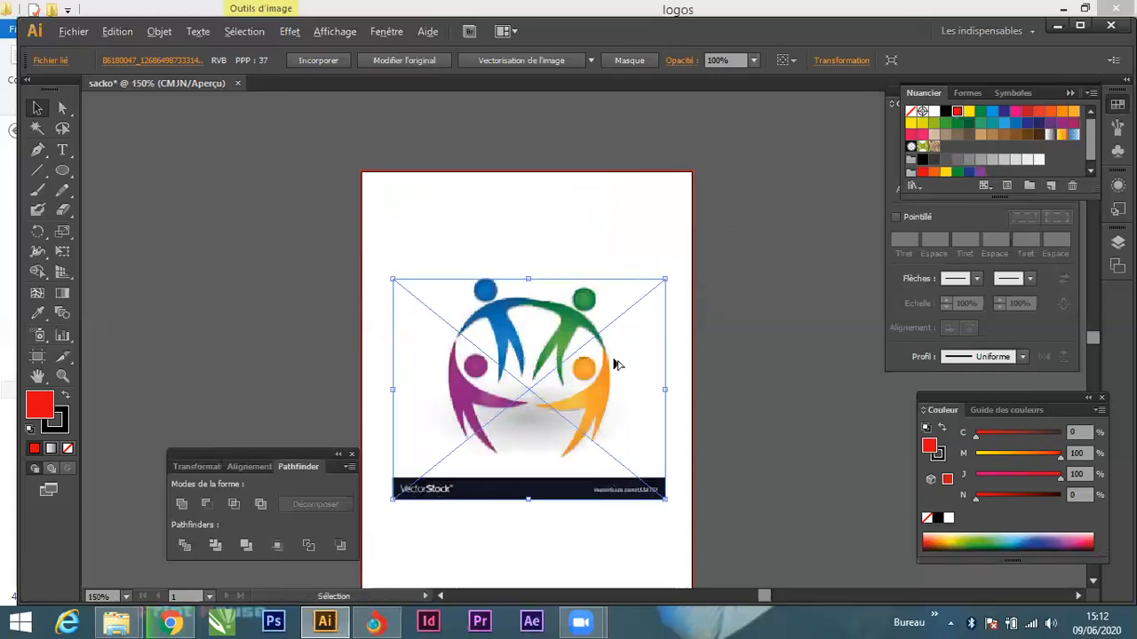
Move the floating Pathfinder panel off the placed logo and deselect the image.
scroll(617, 364, "up", 2)
key("alt")
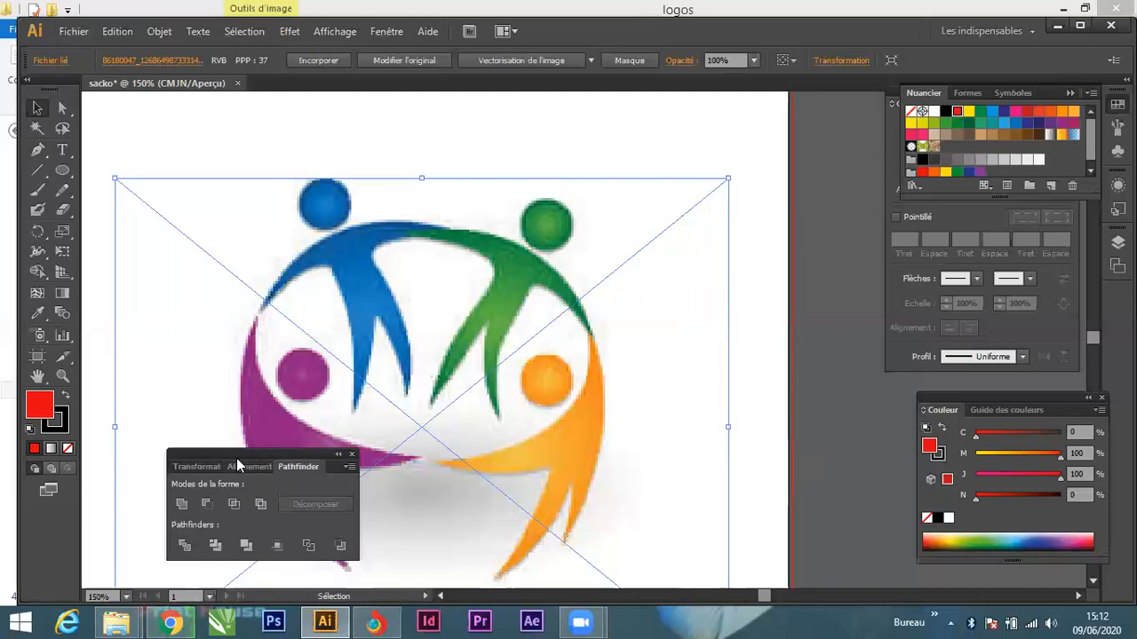
left_click_drag(226, 450, 787, 467)
scroll(523, 343, "down", 1)
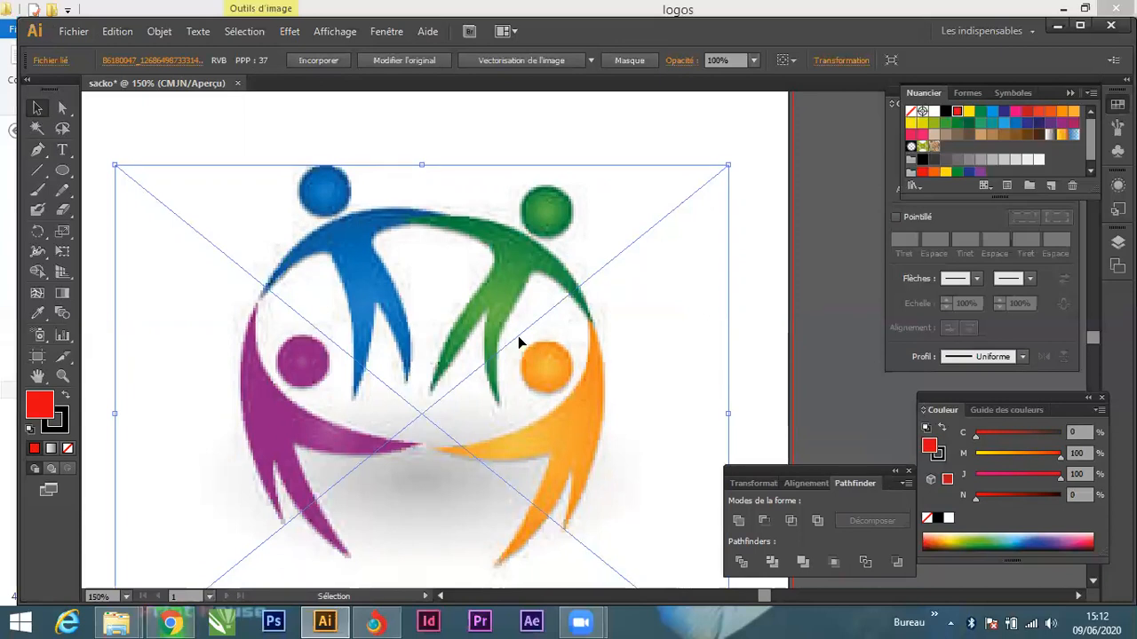
left_click(328, 150)
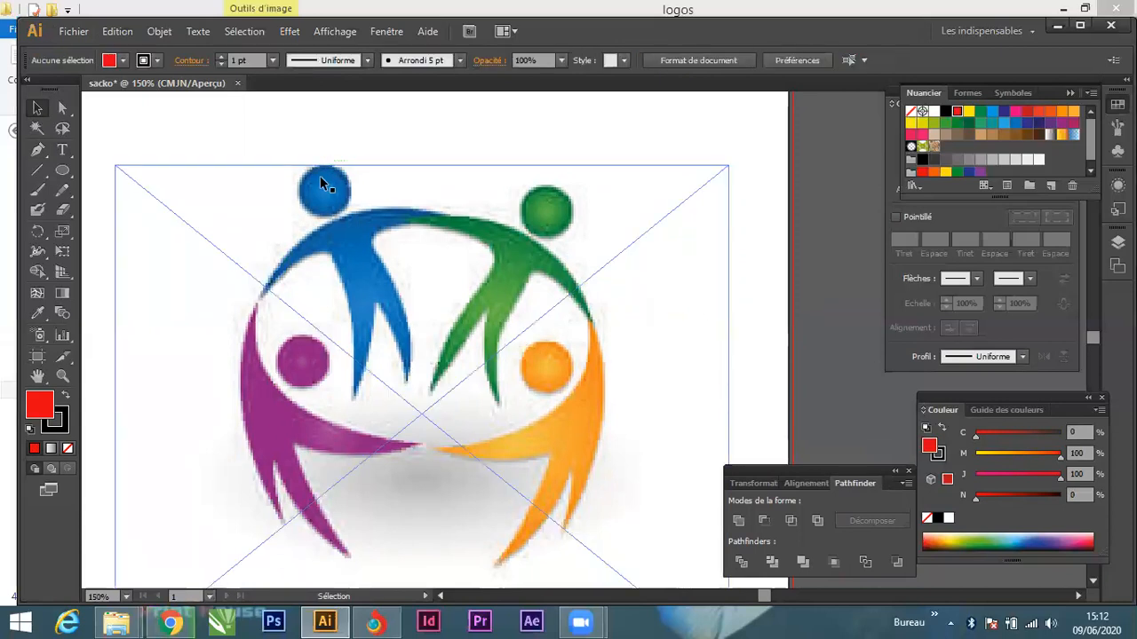
Draw a red circle over the blue figure's head and centre it on the head.
left_click(60, 172)
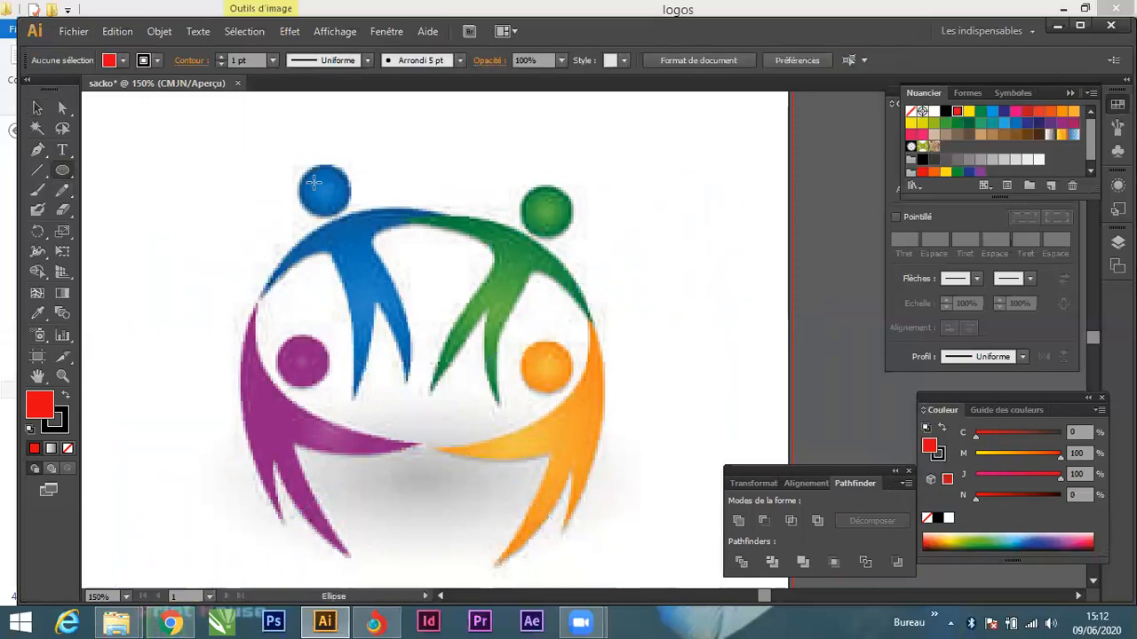
left_click_drag(299, 171, 343, 218)
left_click(37, 107)
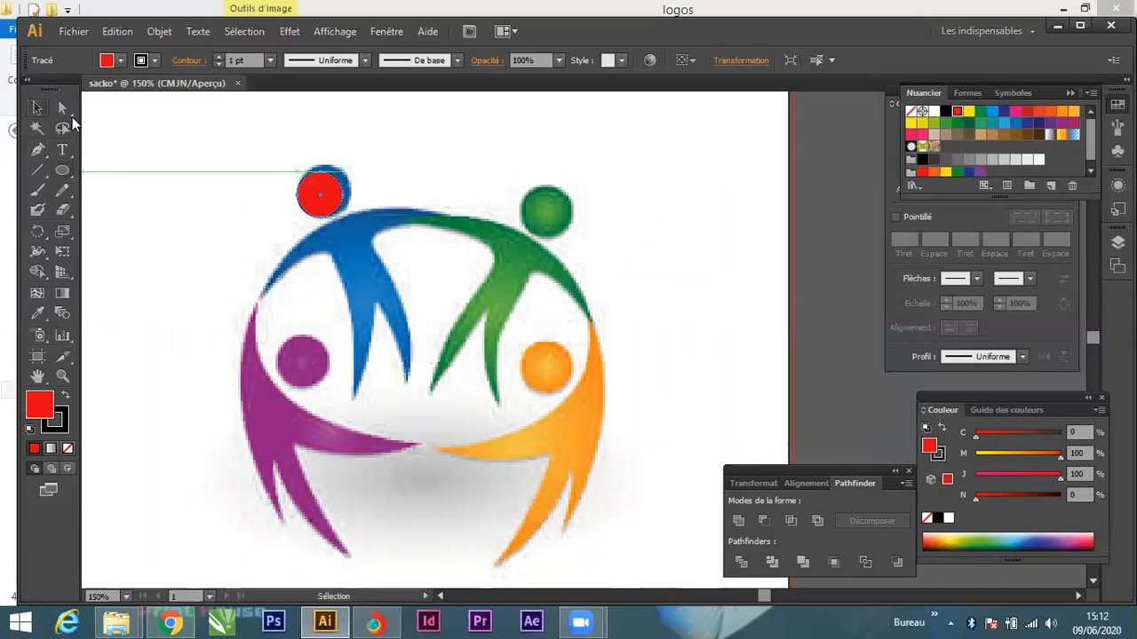
left_click_drag(341, 179, 344, 173)
Draw a Pen curve along the blue figure's upper arm edge to about X 11.2 cm, Y 8.2 cm, and remove its fill.
left_click(346, 274)
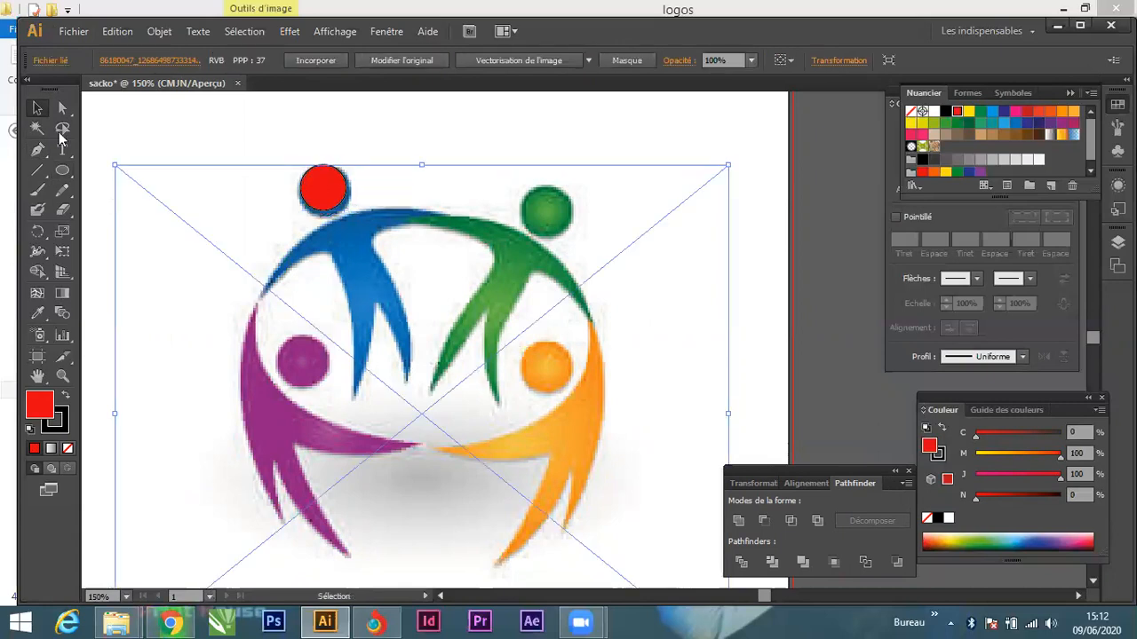
left_click(38, 149)
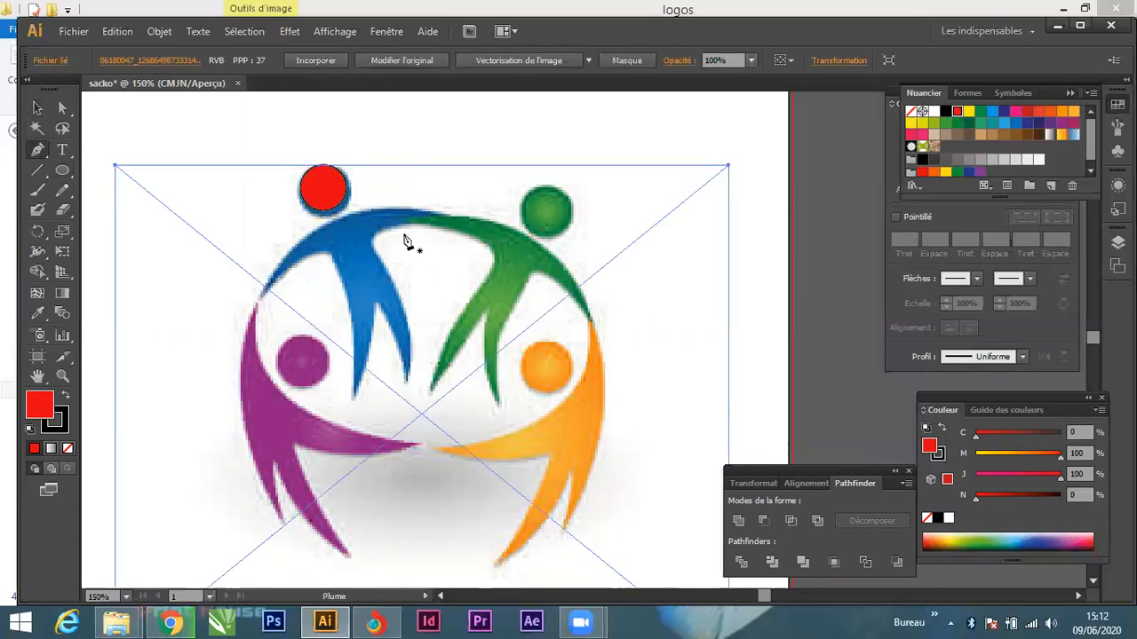
left_click(258, 296)
left_click_drag(440, 213, 567, 248)
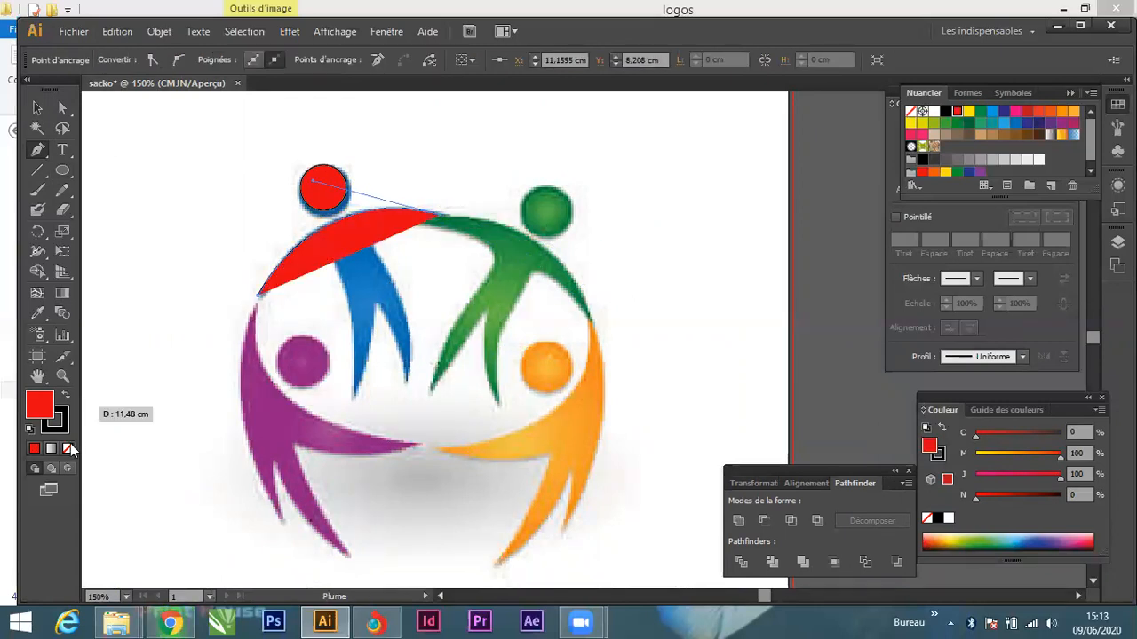
left_click(67, 449)
Continue the Pen path around the blue figure's body, both legs and lower arm edge, and close it at the outer arm tip.
left_click_drag(373, 251, 401, 411)
left_click_drag(398, 462, 400, 464)
left_click_drag(412, 391, 351, 302)
left_click(374, 305)
left_click_drag(352, 402, 348, 398)
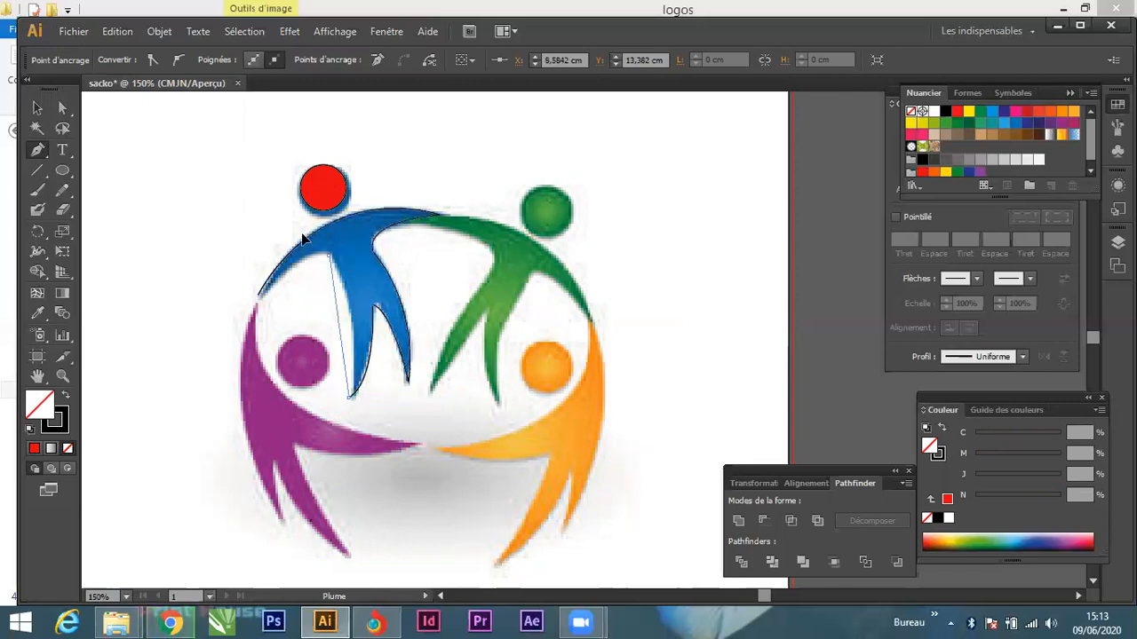
left_click_drag(300, 205, 297, 206)
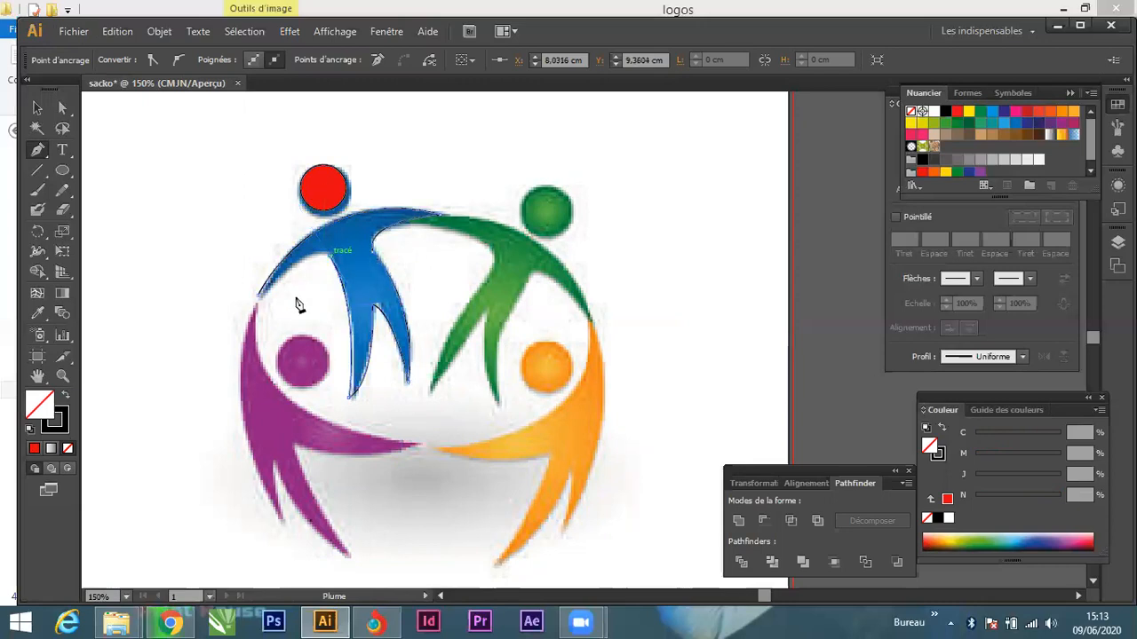
left_click(259, 303)
left_click_drag(233, 345, 258, 302)
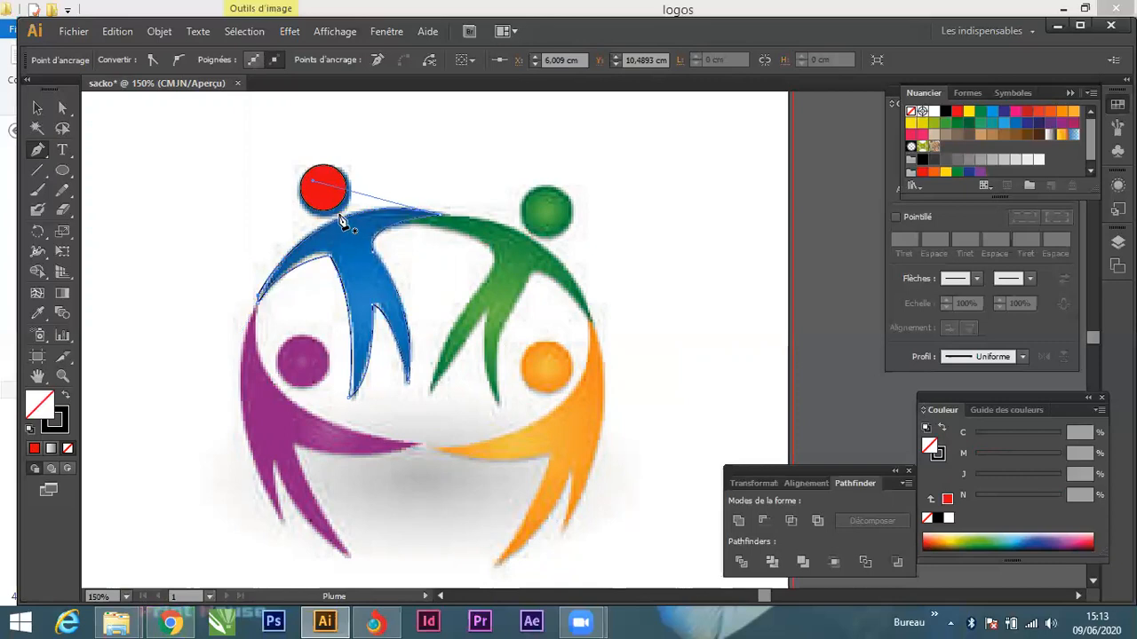
Fill the traced blue figure with black and place a copy of it over the green figure.
left_click(945, 113)
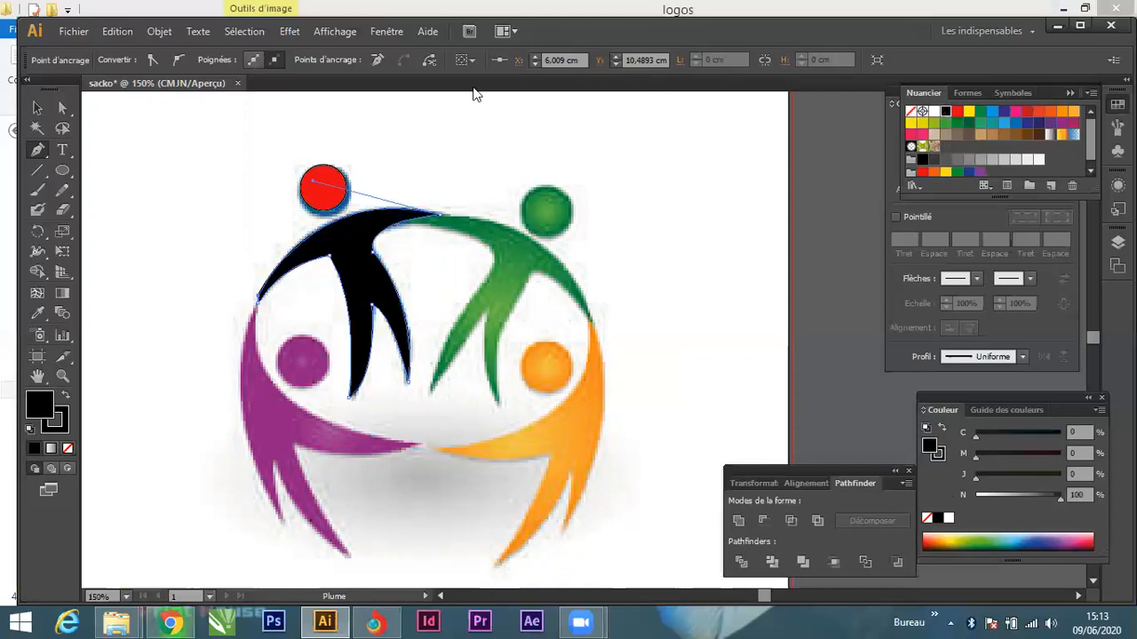
left_click(37, 107)
left_click(352, 275)
left_click_drag(364, 270, 512, 280)
Mirror the copied figure left to right, then rotate and nudge it to match the green figure.
right_click(513, 280)
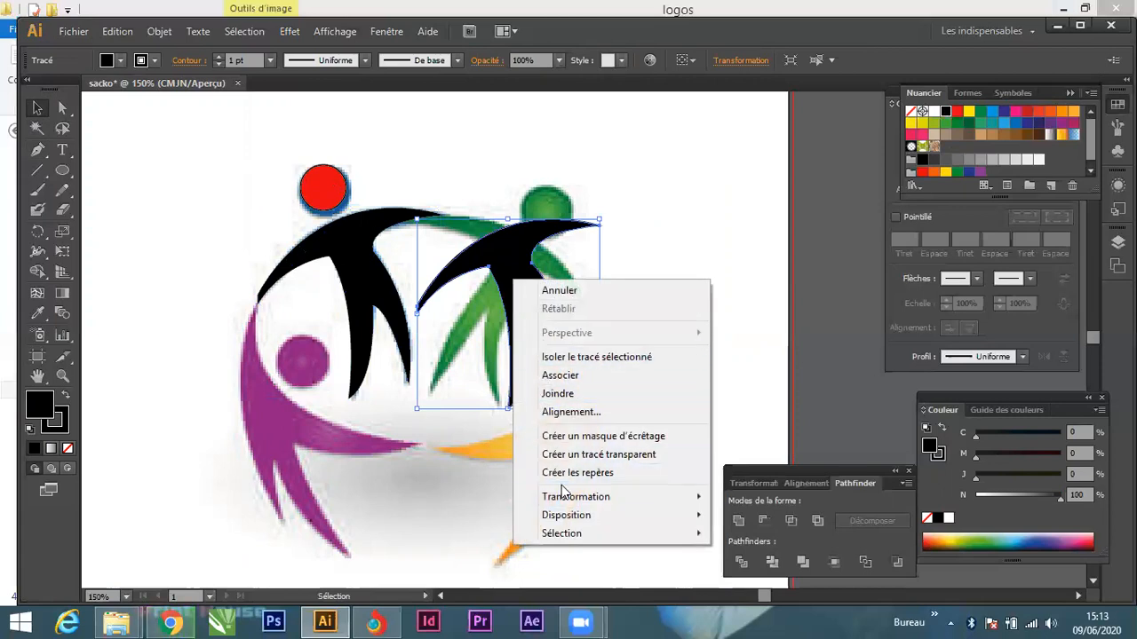
mouse_move(564, 503)
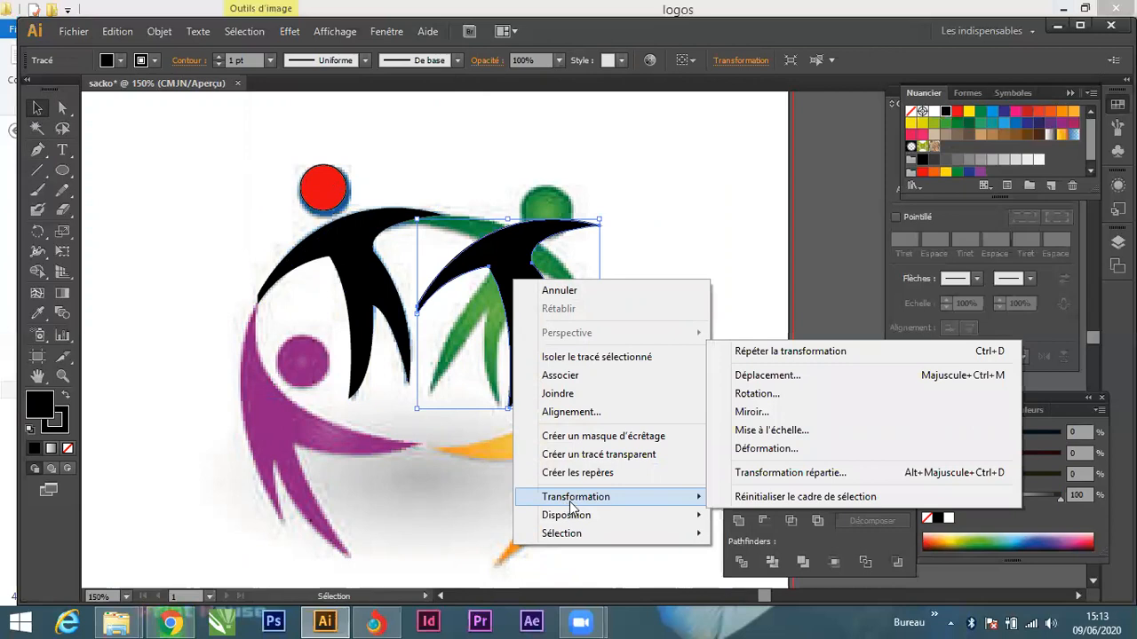
left_click(762, 412)
left_click(671, 431)
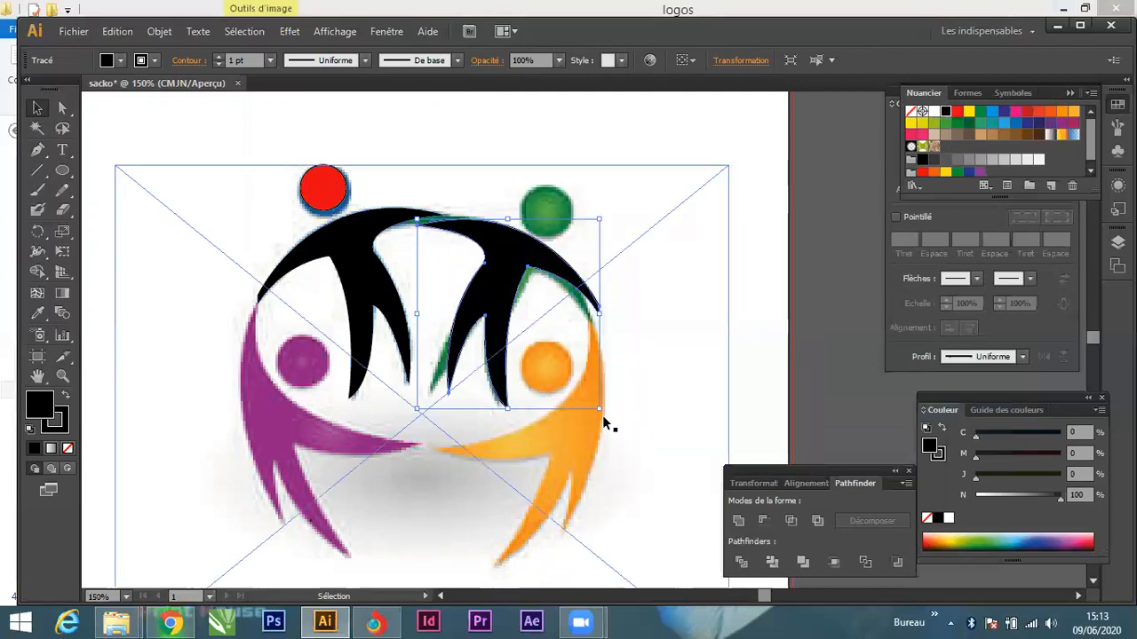
left_click_drag(604, 413, 577, 428)
mouse_move(513, 248)
left_mouse_down()
mouse_move(499, 263)
mouse_move(514, 251)
left_mouse_up()
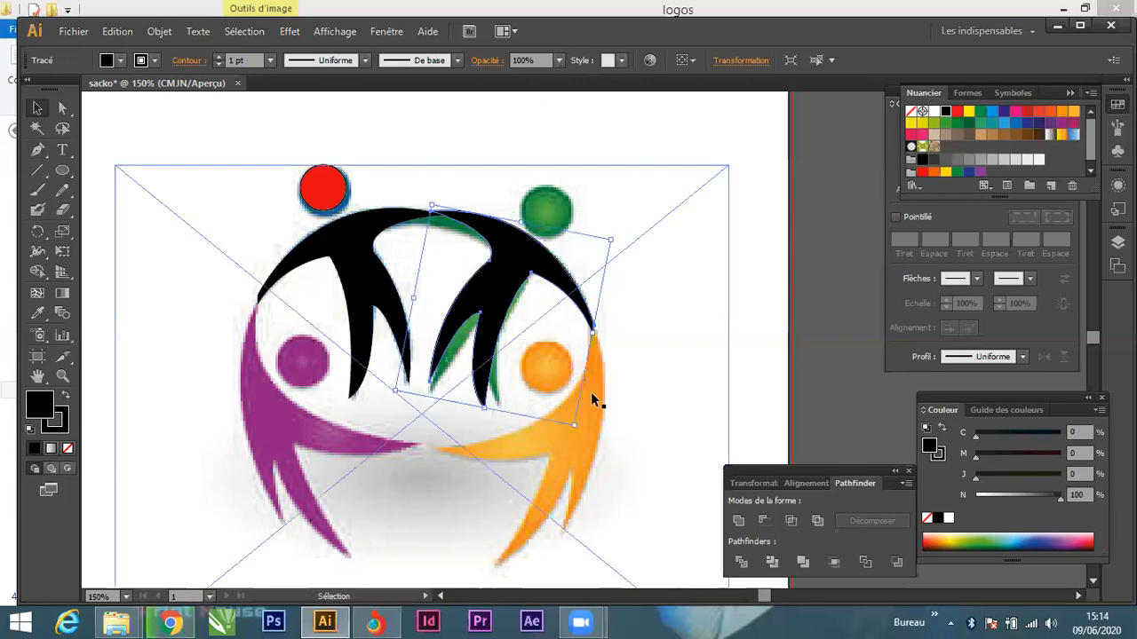
left_click_drag(577, 426, 580, 426)
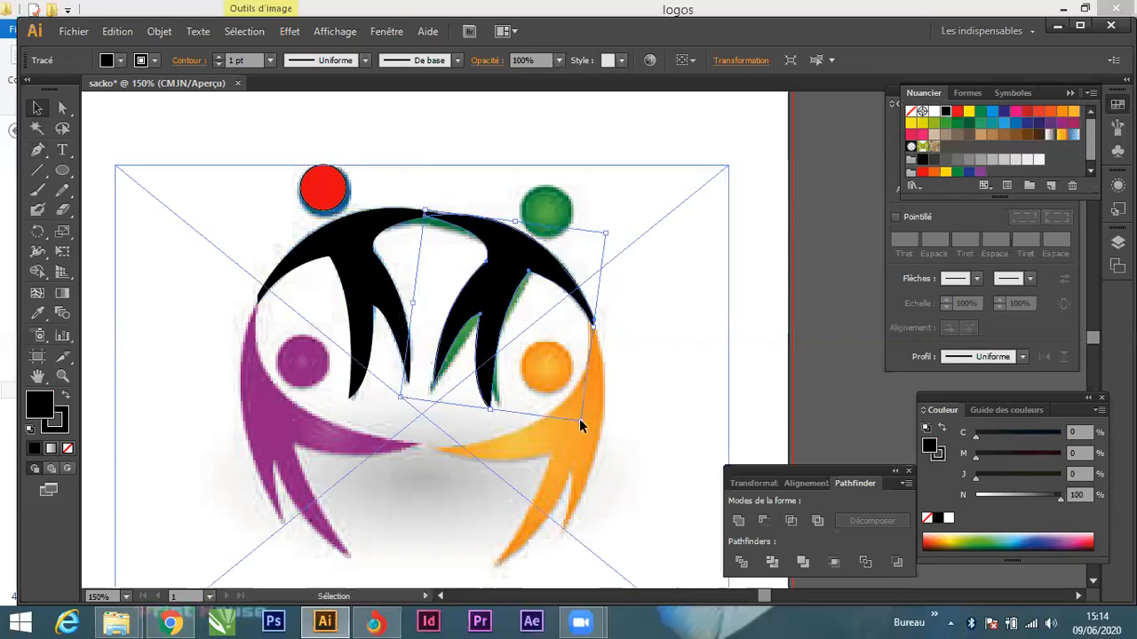
Place a copy of the red circle over the green figure's head.
left_click(318, 194)
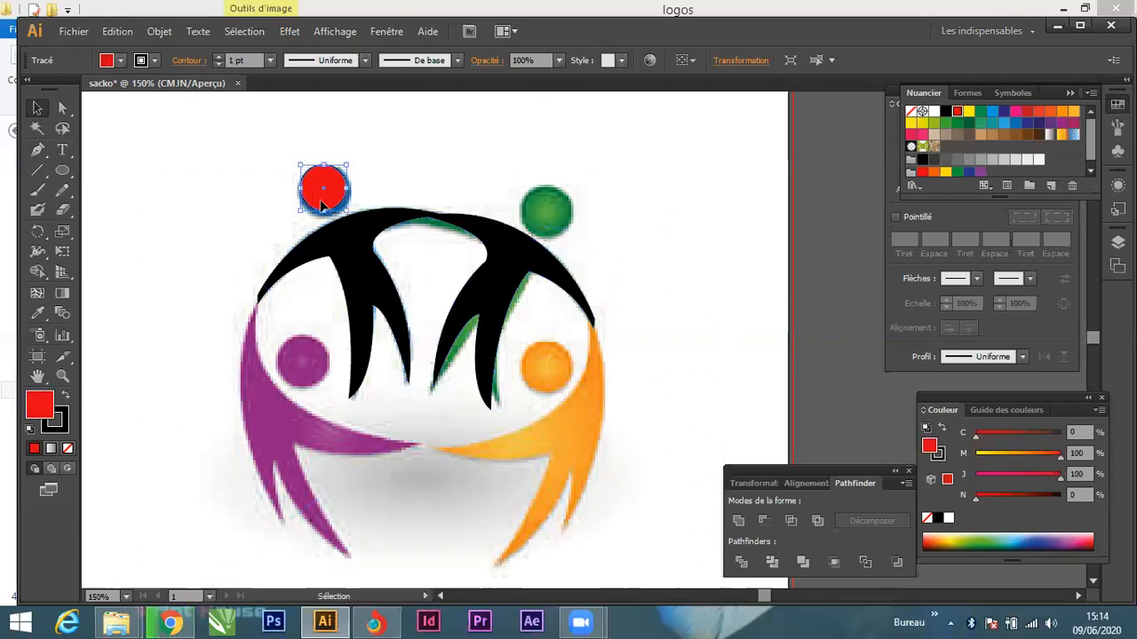
left_click_drag(322, 194, 542, 219)
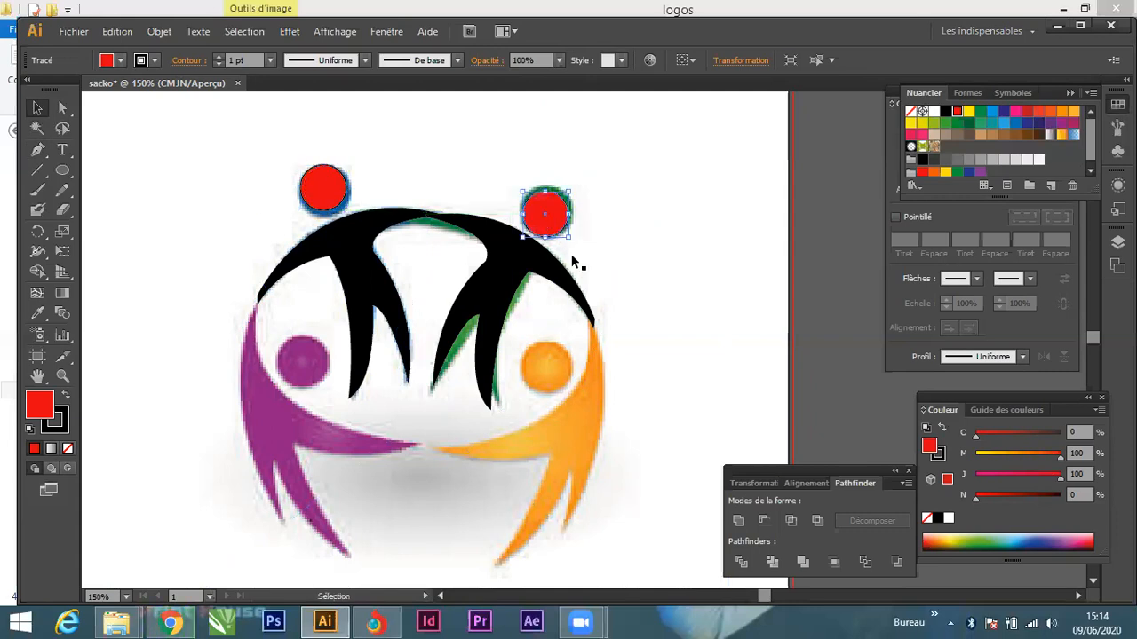
left_click(800, 243)
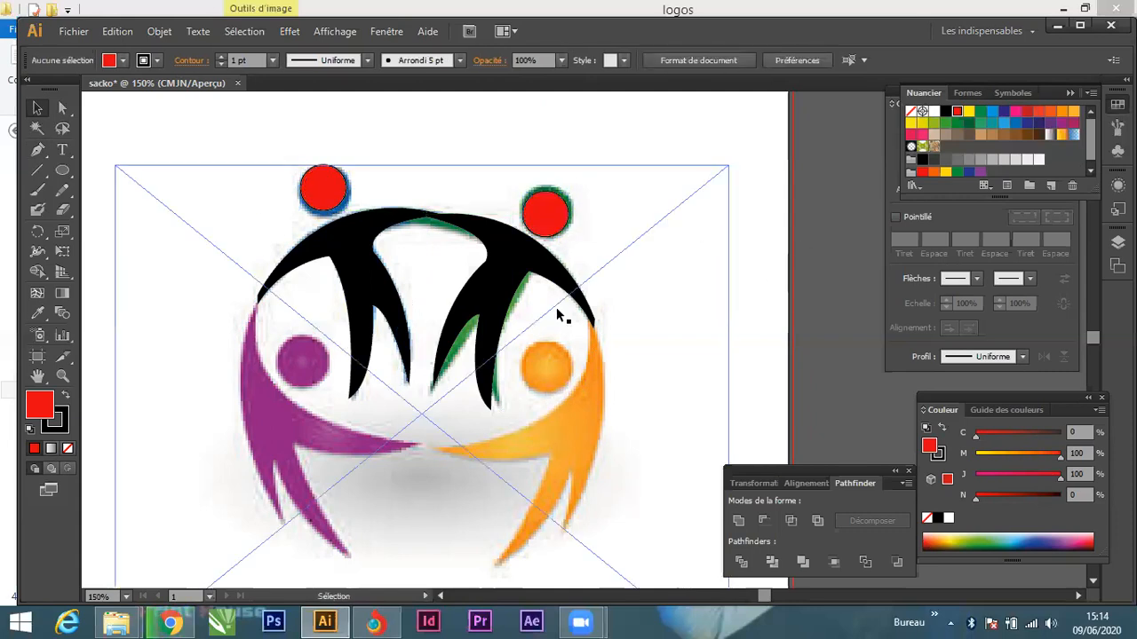
Draw a Pen curve along the orange figure's inner arm edge to about X 15.4 cm, Y 11.2 cm, without fill and with the outgoing handle retracted.
scroll(560, 314, "down", 2)
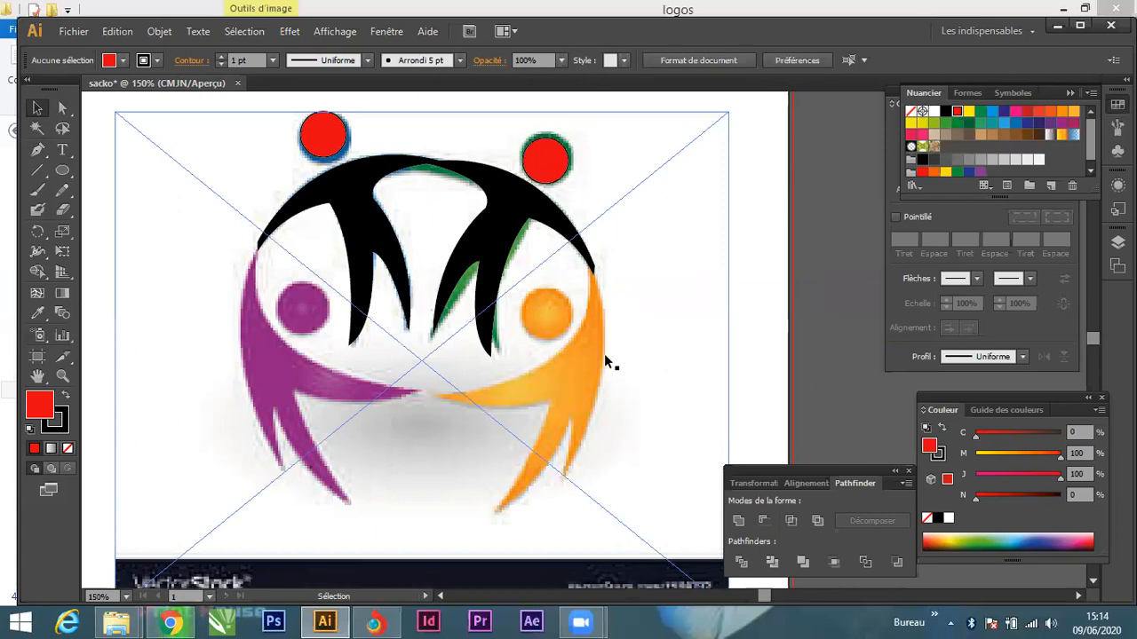
left_click(579, 374)
left_click(38, 151)
left_click(436, 393)
left_click(591, 276)
left_click_drag(590, 263, 579, 138)
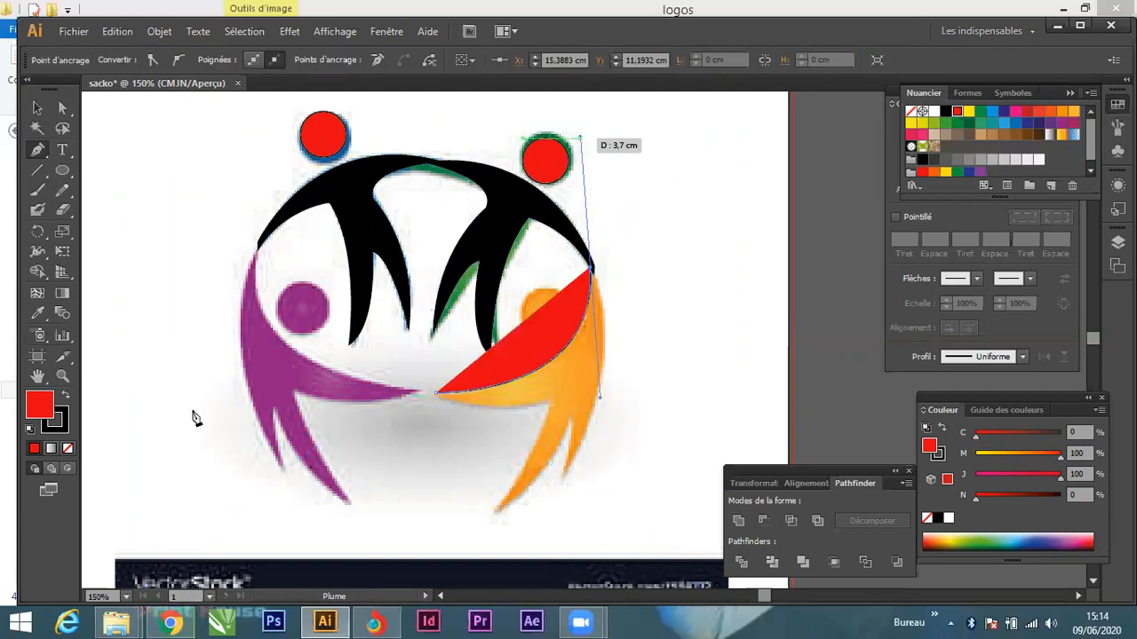
left_click(70, 449)
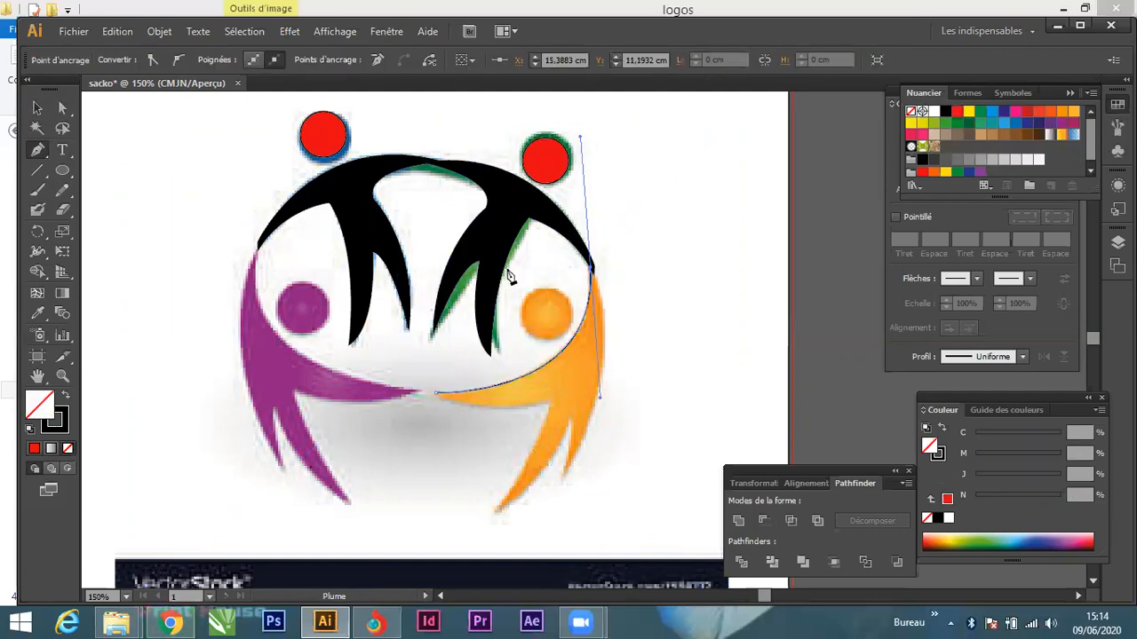
left_click(591, 269)
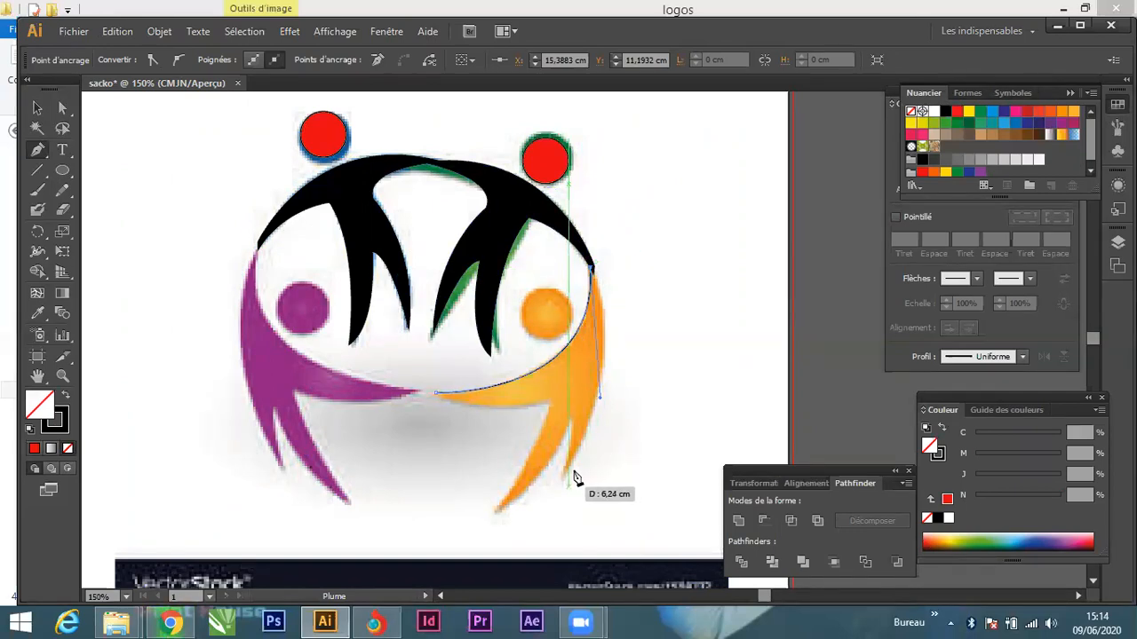
Continue the Pen path around the orange figure's outer side, both legs and lower arm edge, and close it at the inner arm tip.
left_click_drag(562, 479, 563, 386)
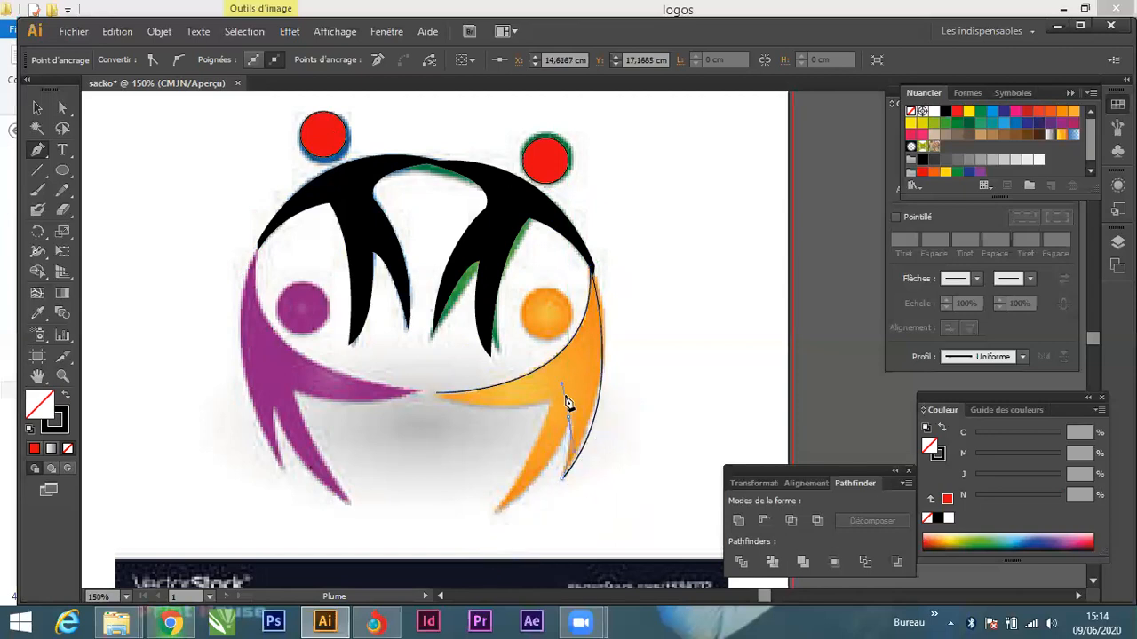
left_click_drag(493, 517, 437, 546)
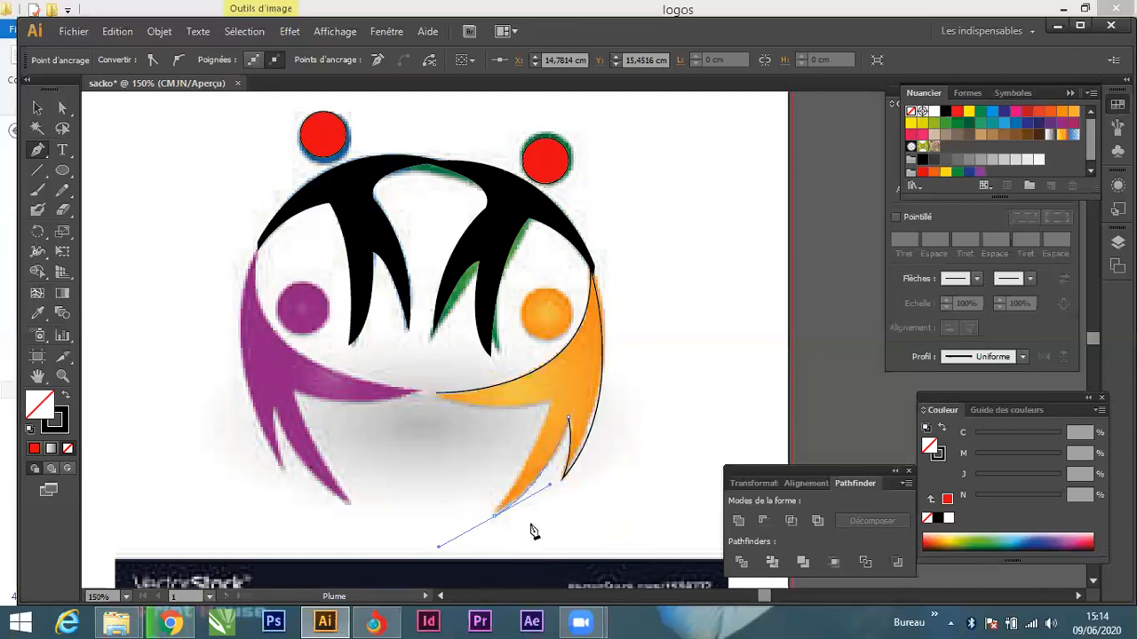
left_click(494, 517)
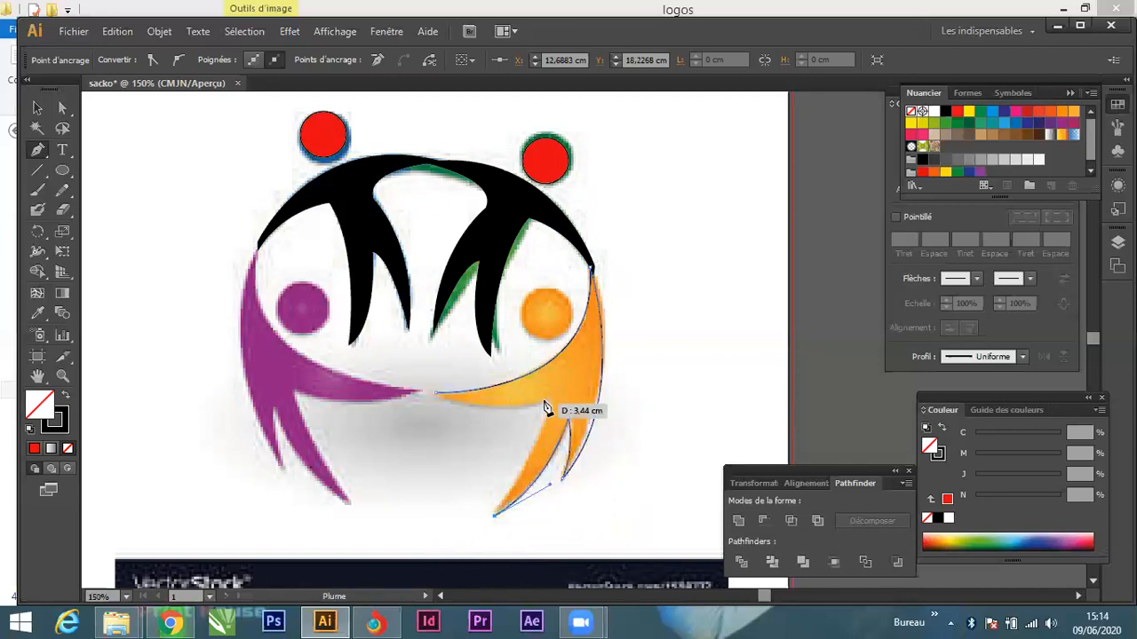
left_click_drag(544, 404, 549, 360)
left_click_drag(435, 393, 408, 371)
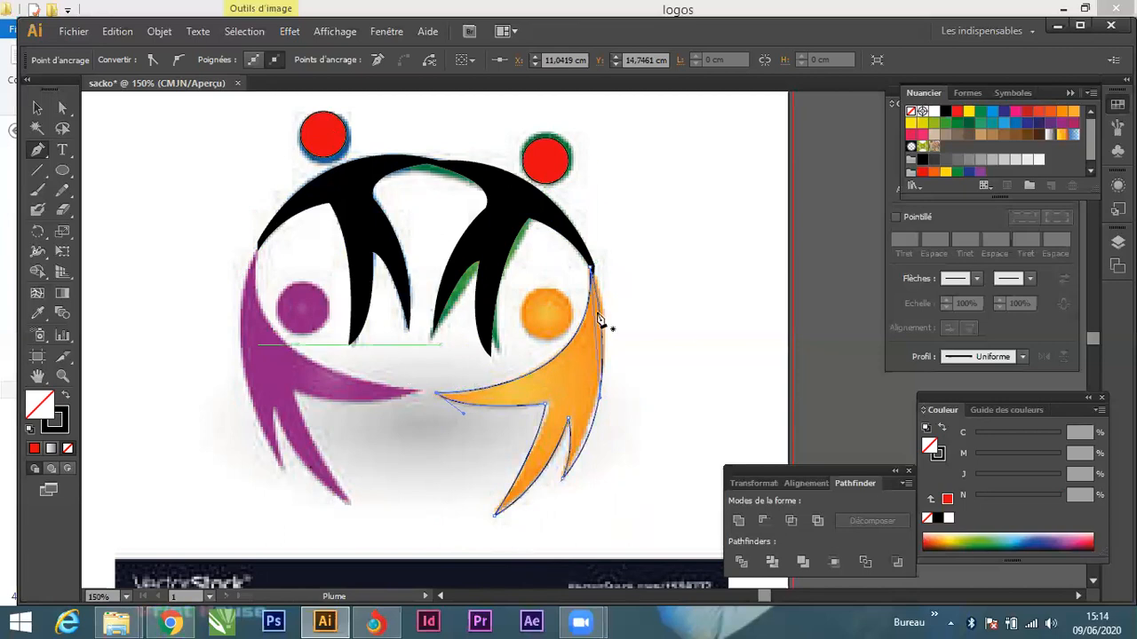
Fill the traced orange figure with black and place a copy of it over the purple figure.
left_click(944, 111)
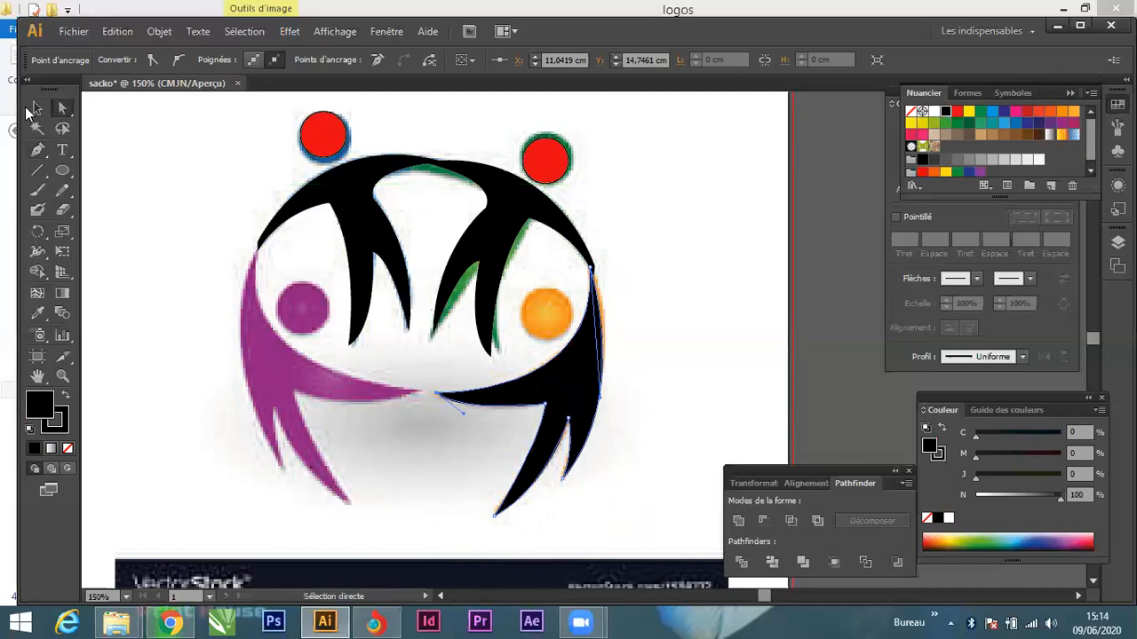
left_click(35, 109)
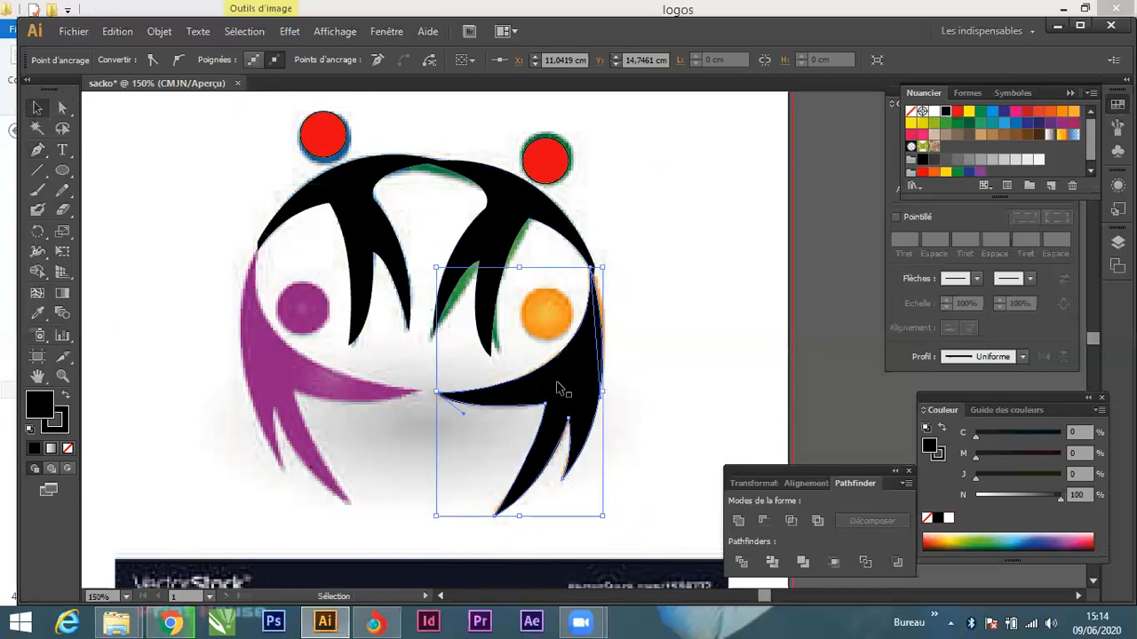
left_click_drag(569, 398, 301, 384)
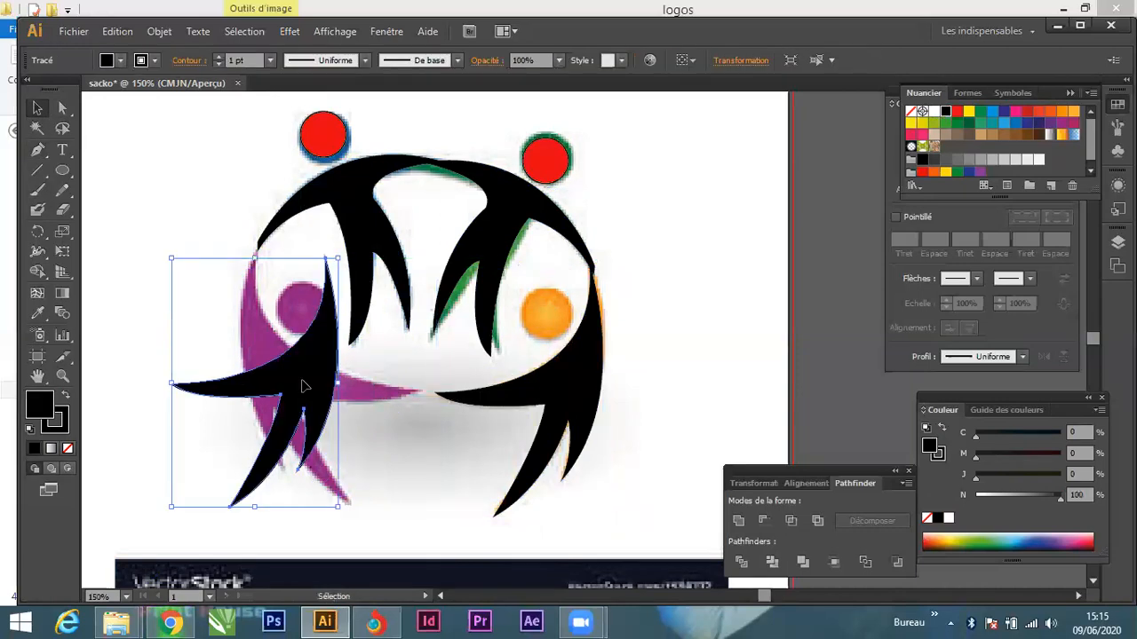
Mirror the copied figure about the vertical axis and align it with the purple figure.
right_click(300, 382)
mouse_move(400, 333)
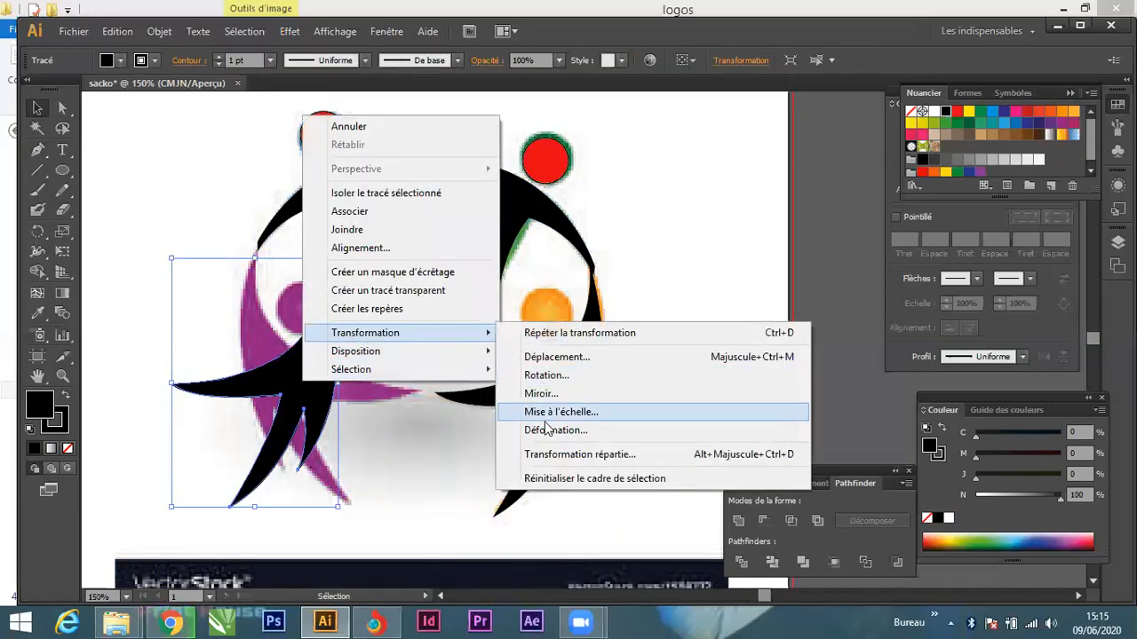
left_click(539, 393)
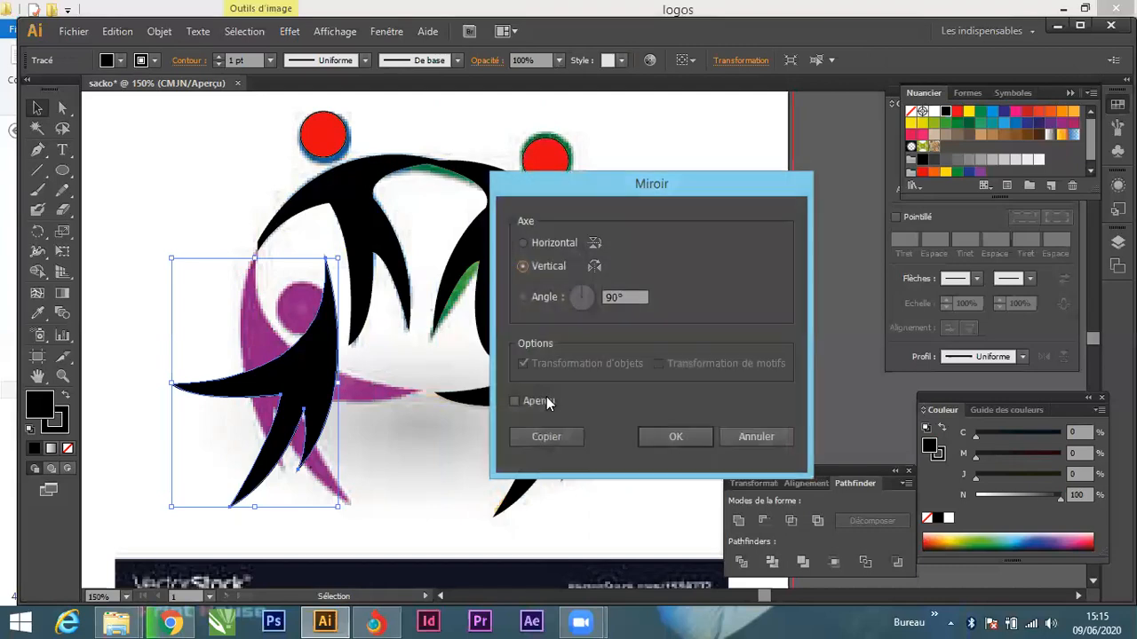
left_click(657, 438)
left_click_drag(210, 387, 279, 386)
Place copies of the red circle over the purple and orange figures' heads.
left_click(553, 164)
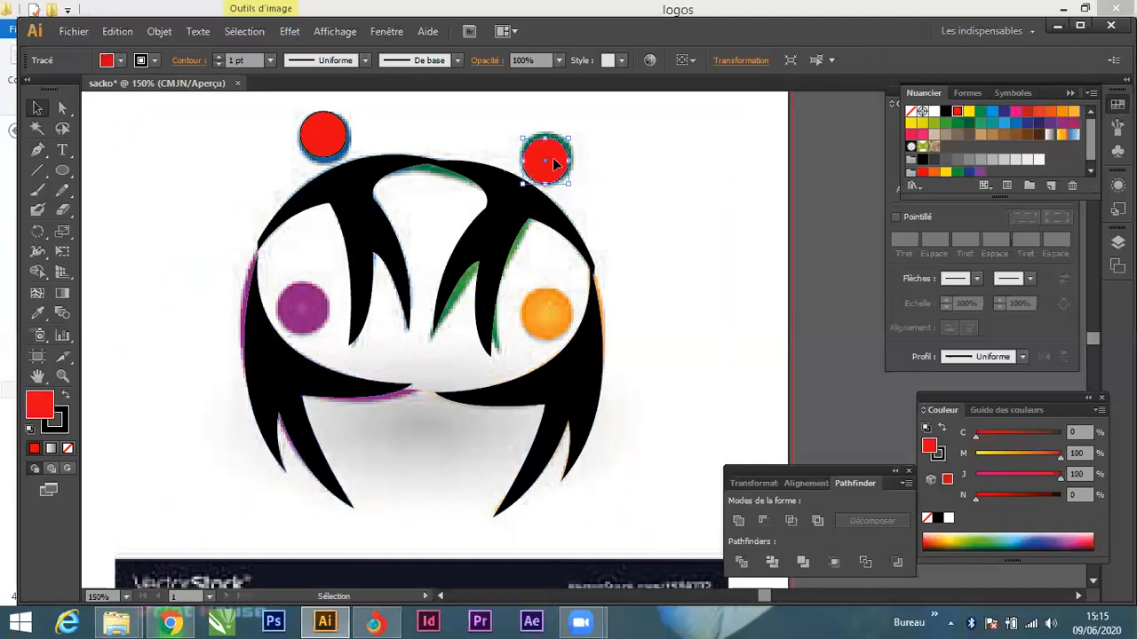
left_click_drag(550, 164, 549, 311)
Move the linked reference image out from under the traced figures and scale it down below them, leaving nothing selected.
scroll(514, 264, "down", 4)
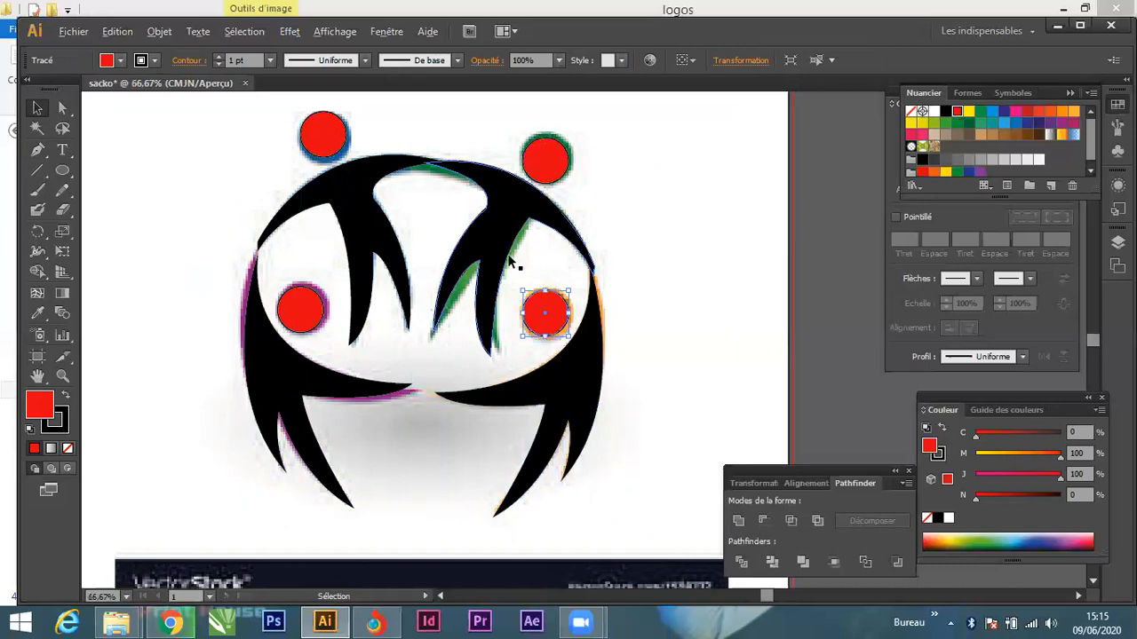
scroll(494, 313, "up", 1)
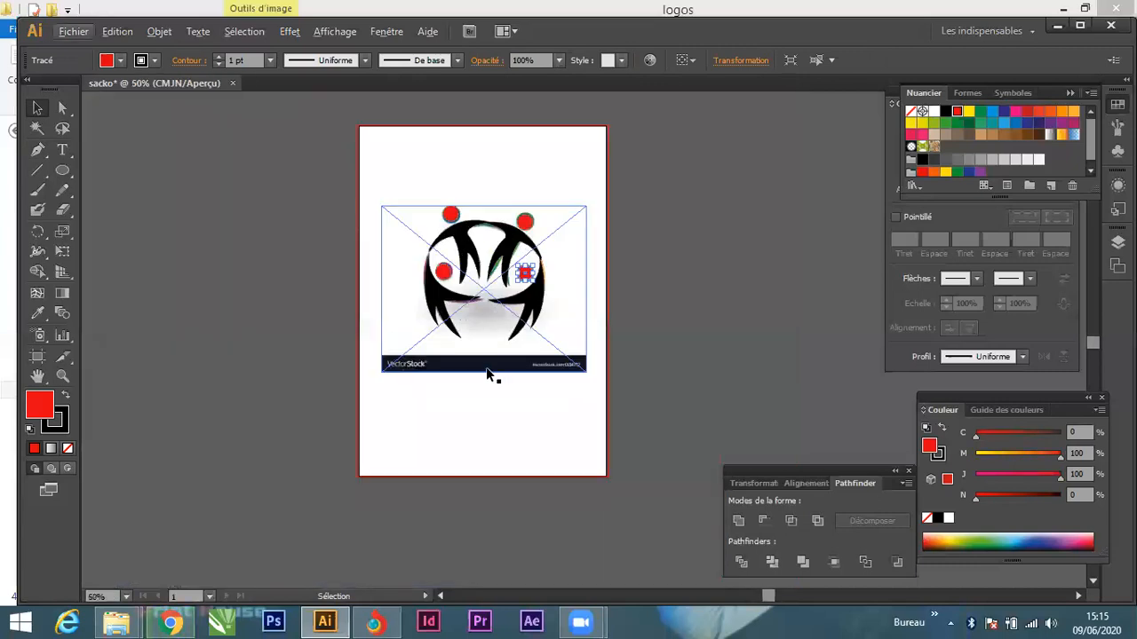
left_click_drag(515, 366, 517, 373)
left_click_drag(515, 426, 519, 493)
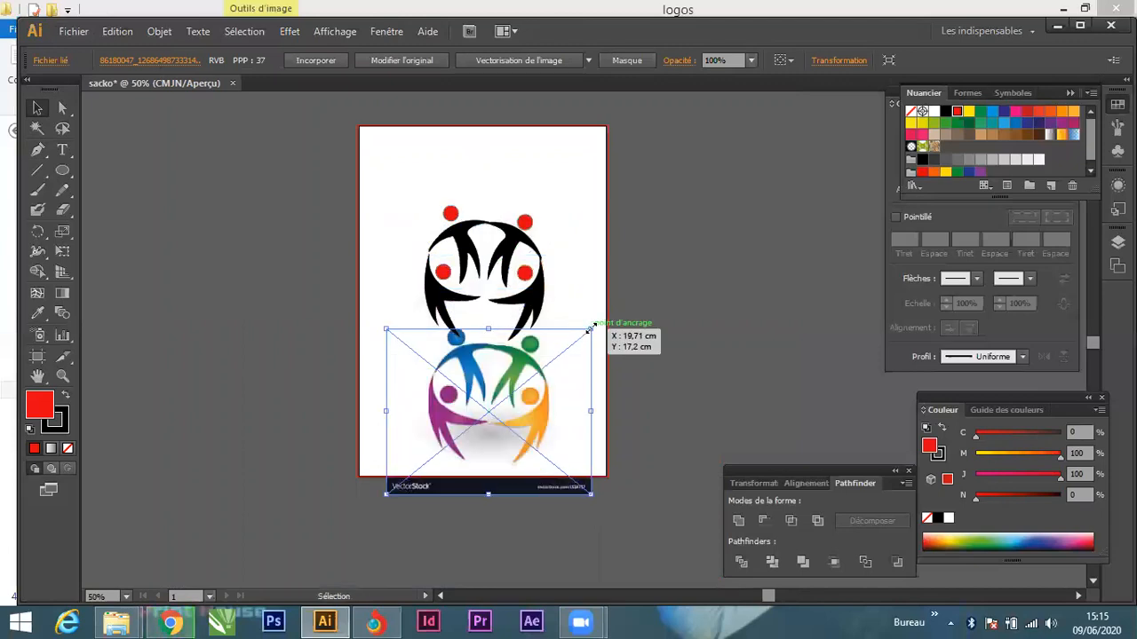
left_click_drag(590, 328, 507, 368)
scroll(517, 328, "up", 3)
scroll(520, 317, "down", 1)
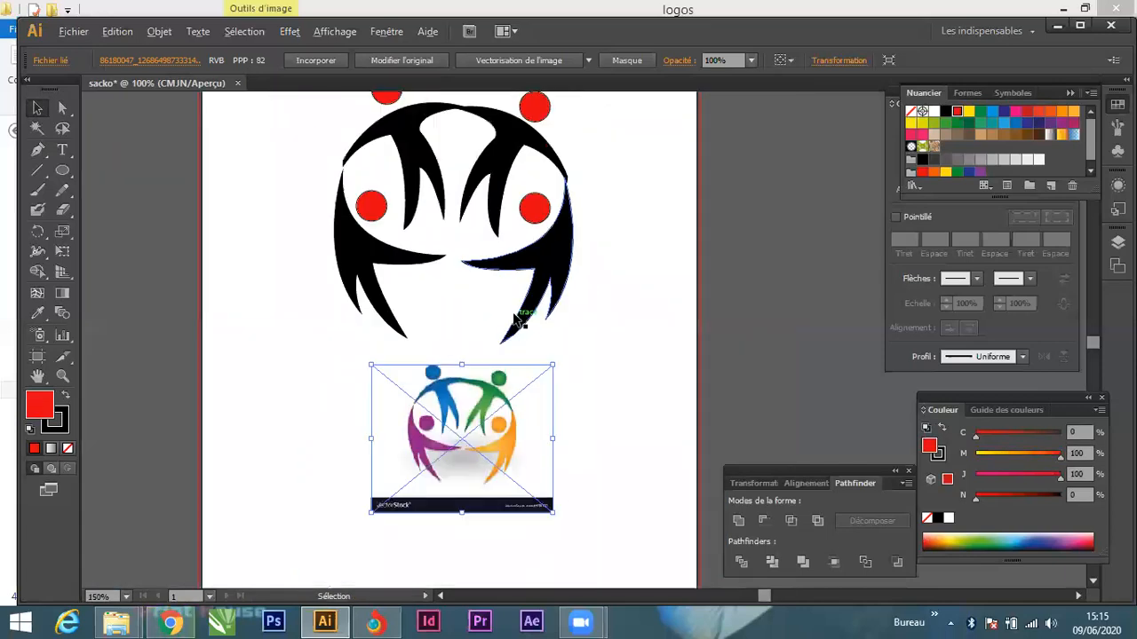
scroll(643, 203, "up", 3)
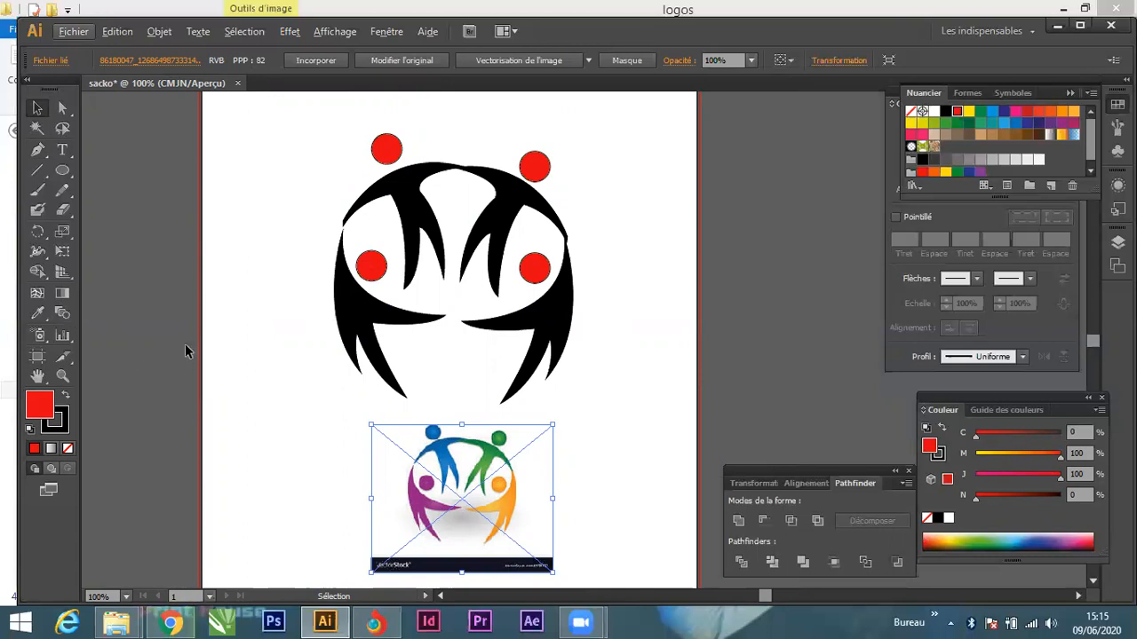
left_click(282, 222)
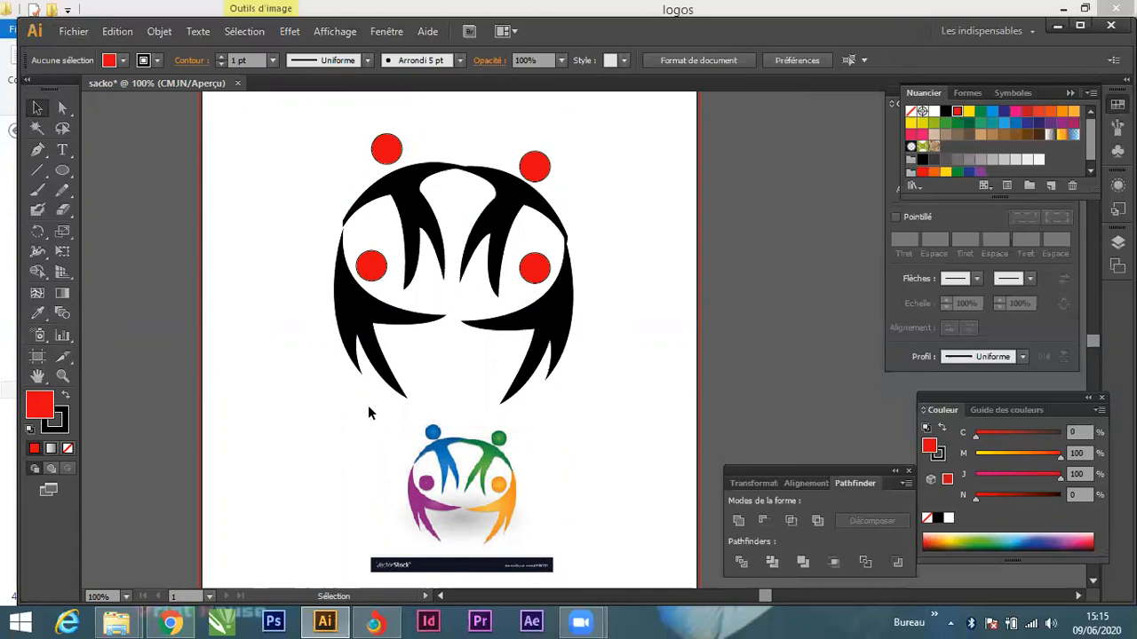
Recolour the upper-left figure's body and its head circle with the Eyedropper, sampling the reference image's blue figure.
left_click(422, 202)
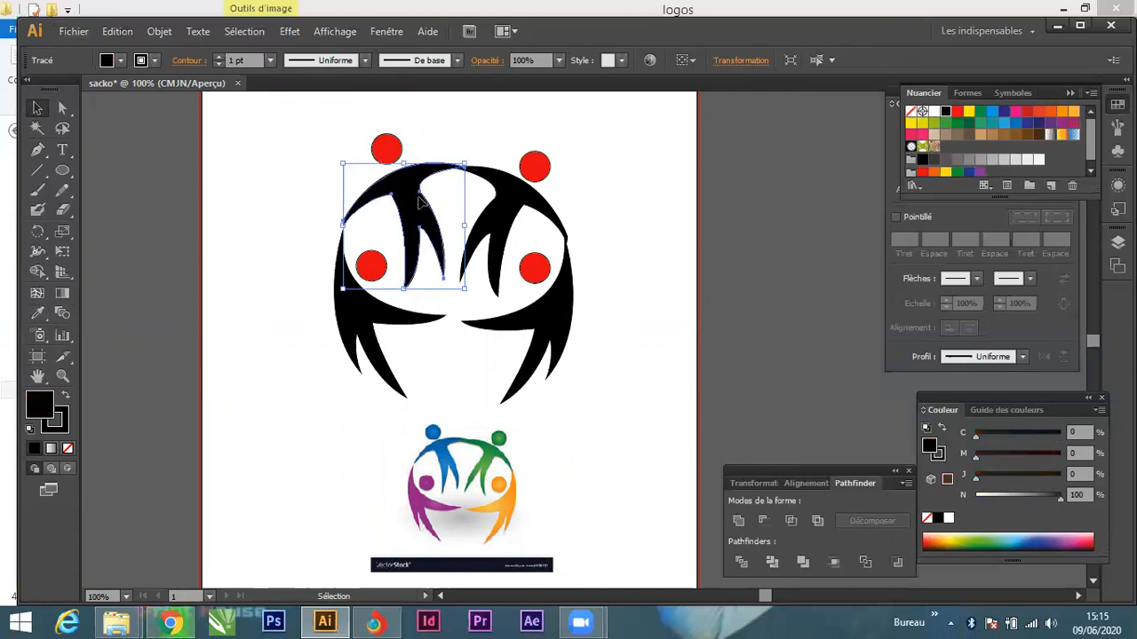
left_click(38, 316)
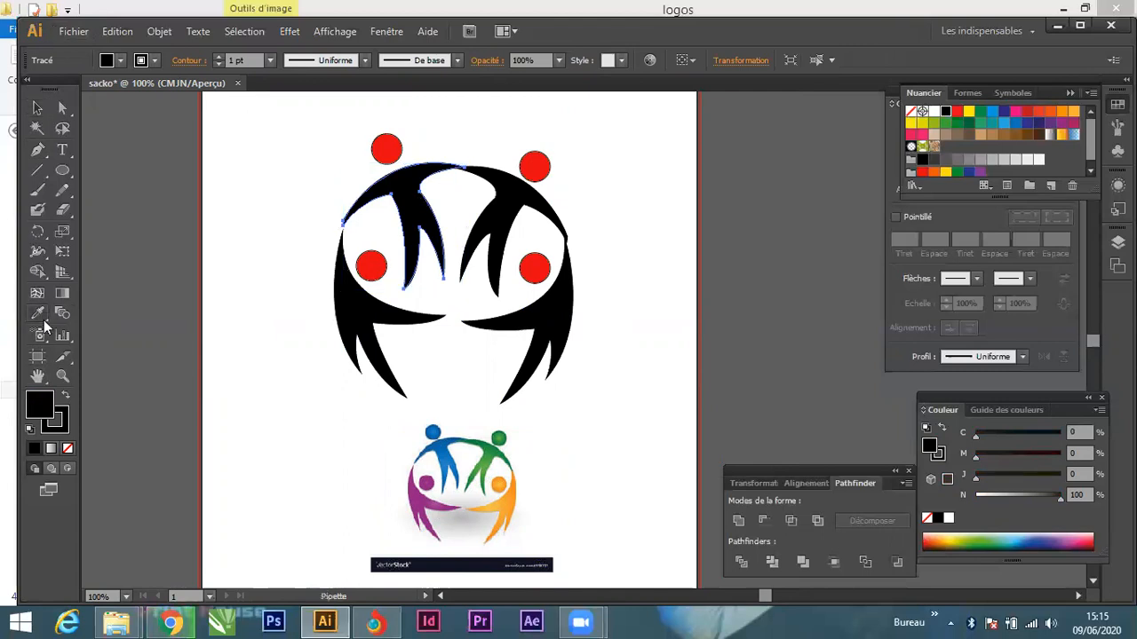
left_click(453, 440)
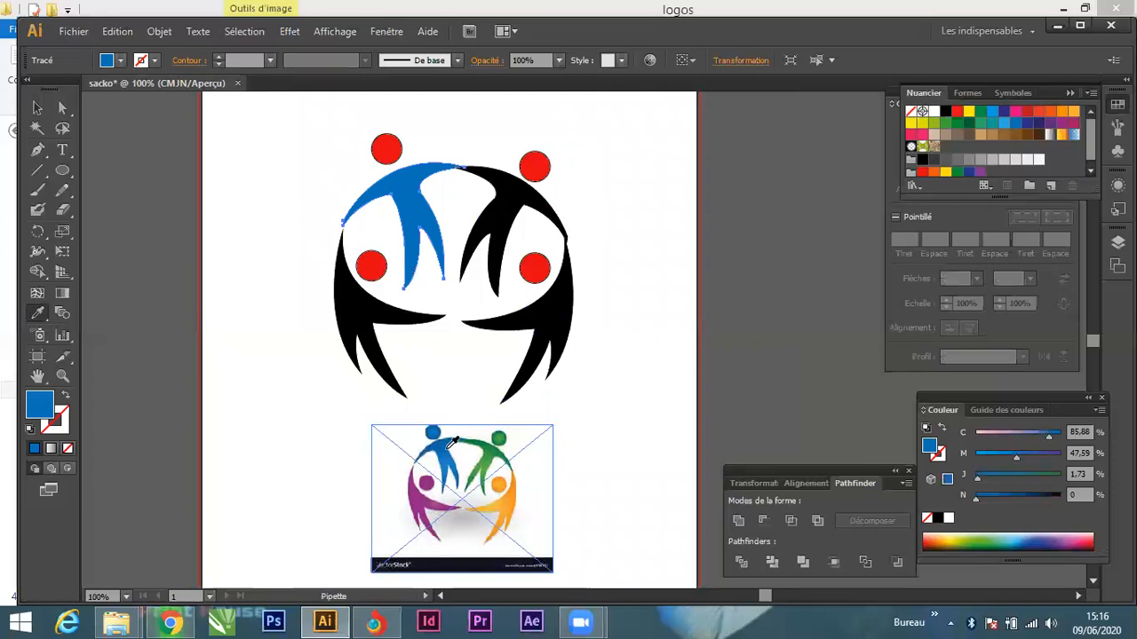
left_click(37, 107)
left_click(382, 147)
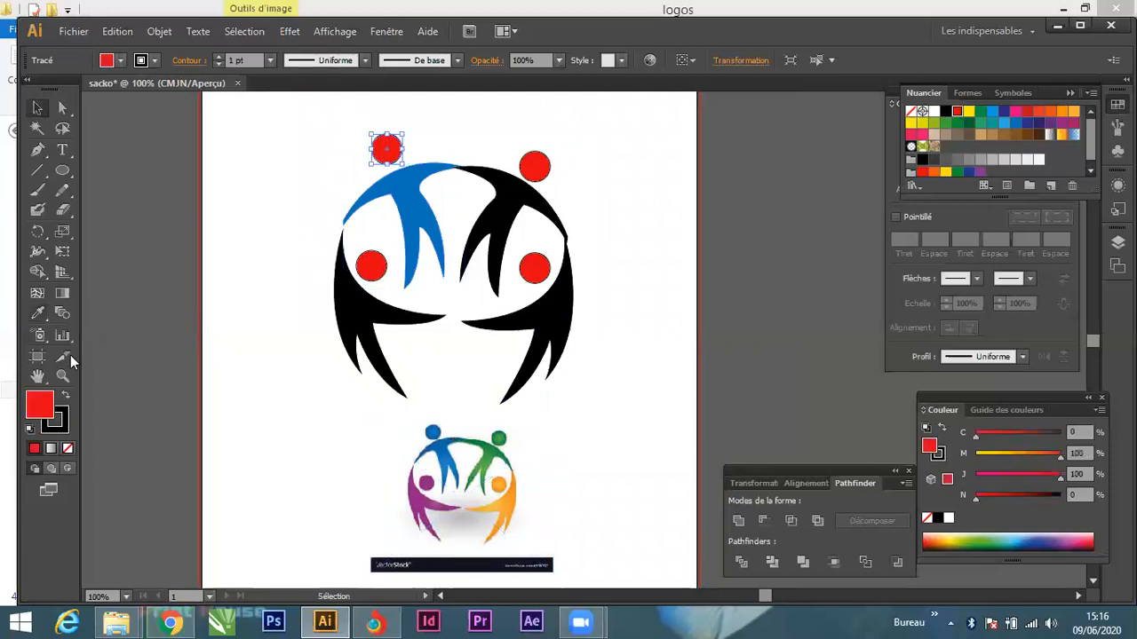
left_click(38, 315)
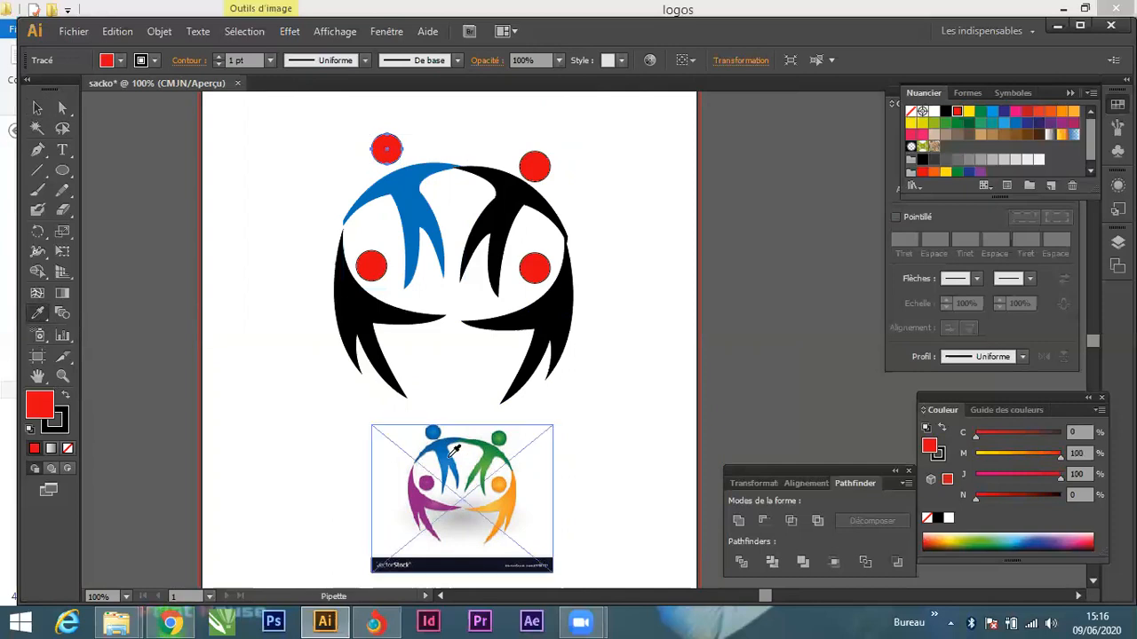
left_click(451, 448)
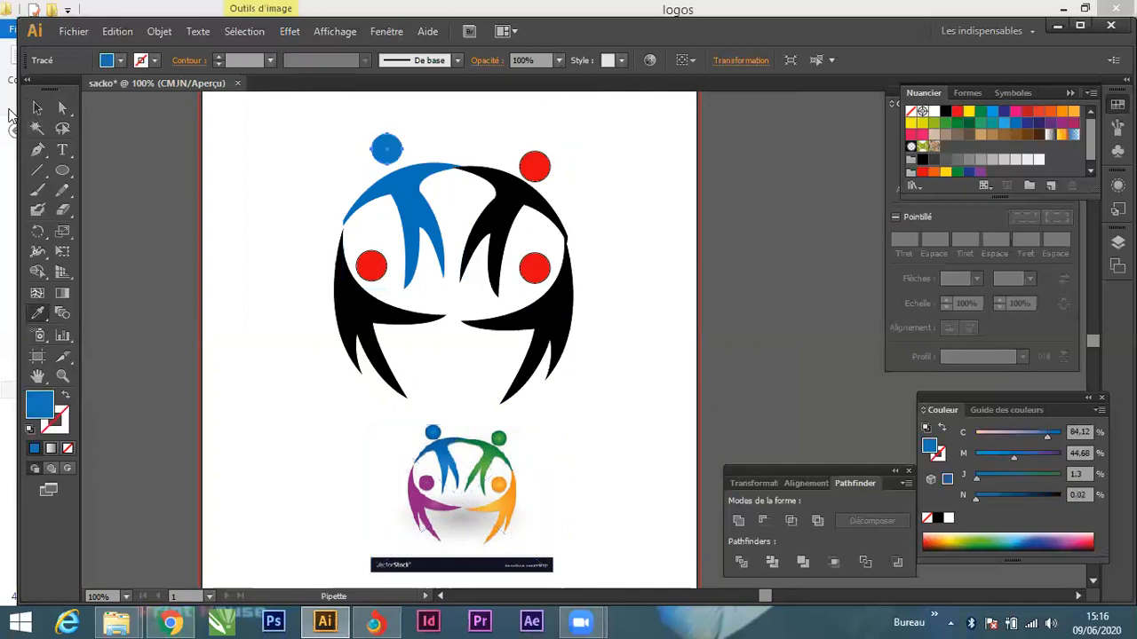
Recolour the upper-right figure's body and head together with the green sampled from the reference image.
left_click(37, 107)
left_click(548, 167)
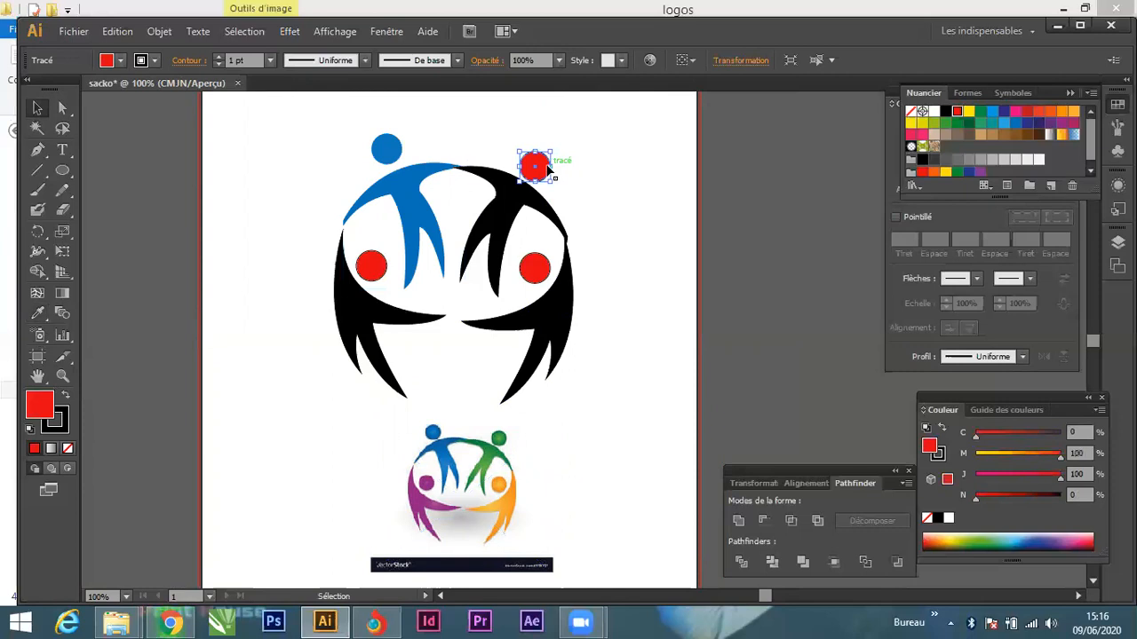
left_click(522, 209, "shift")
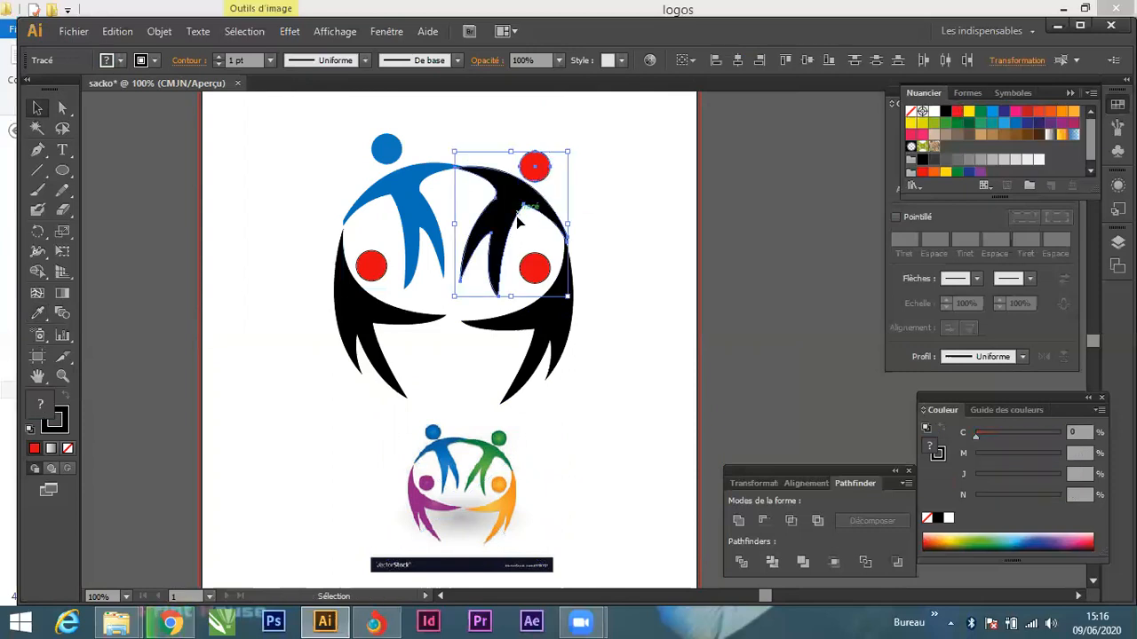
left_click(36, 316)
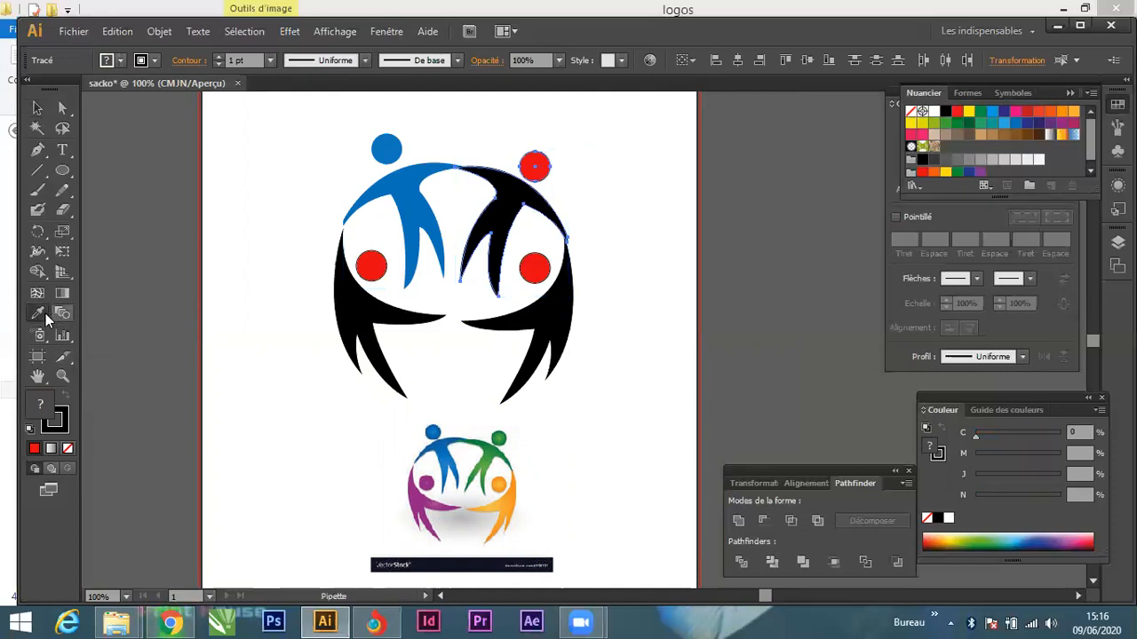
left_click(499, 440)
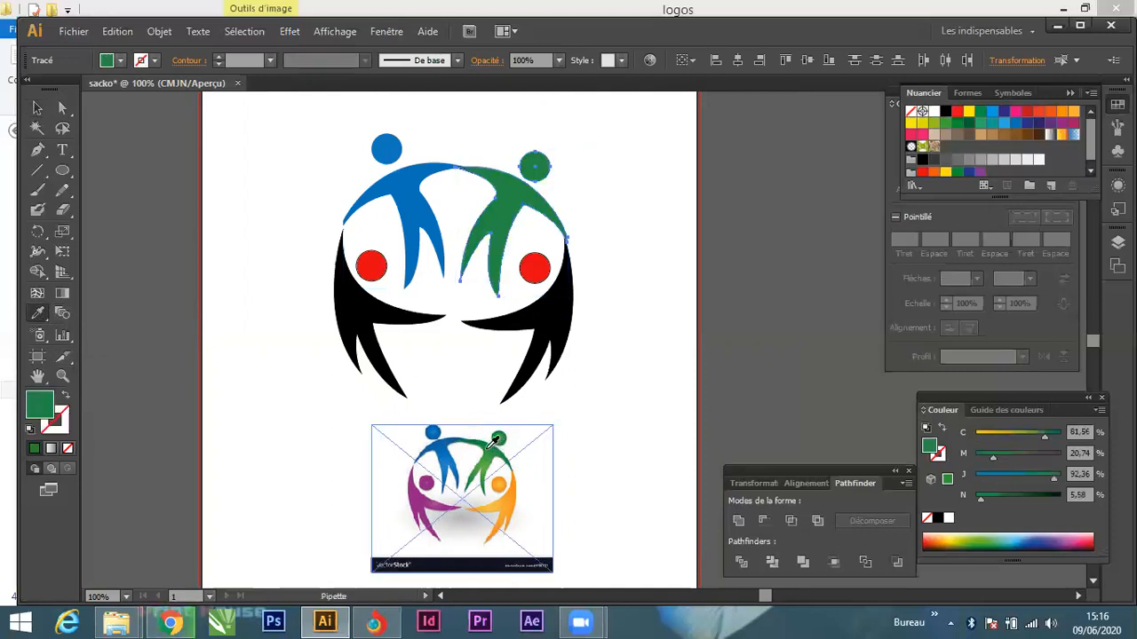
Recolour the lower-right figure's body and head together with the orange sampled from the reference image.
key("v")
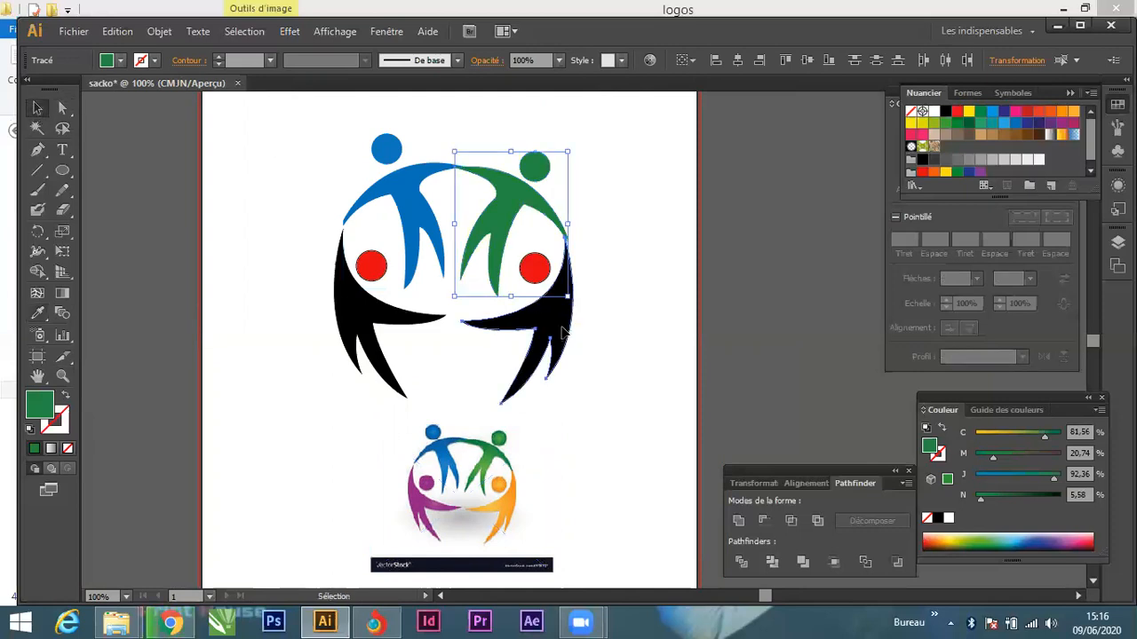
left_click(559, 336)
left_click(533, 273, "shift")
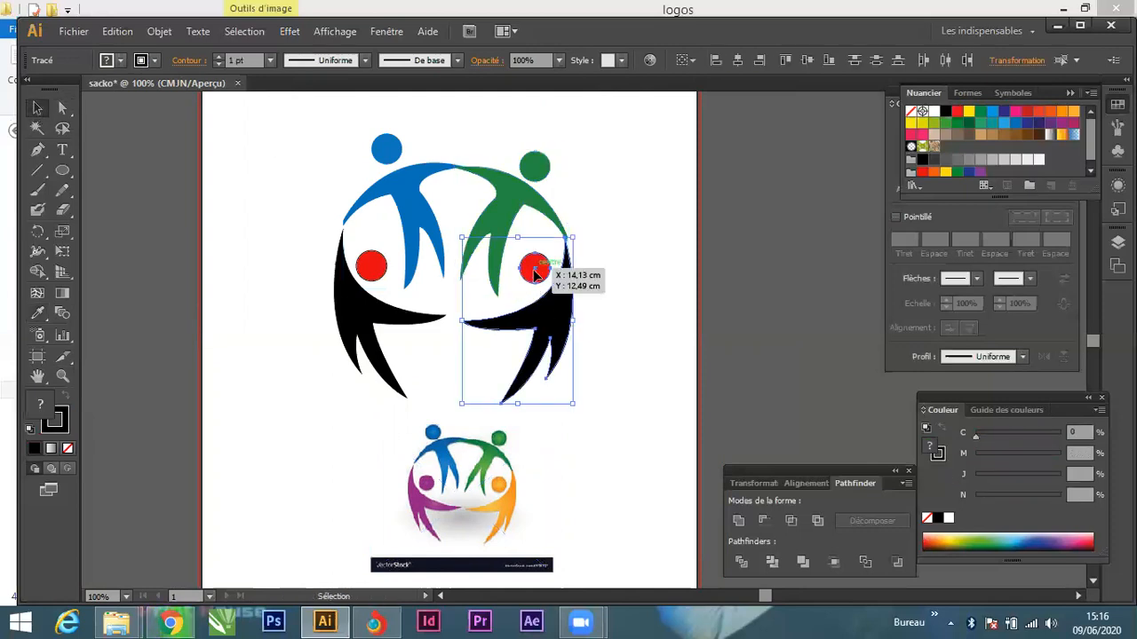
left_click(37, 311)
left_click(508, 502)
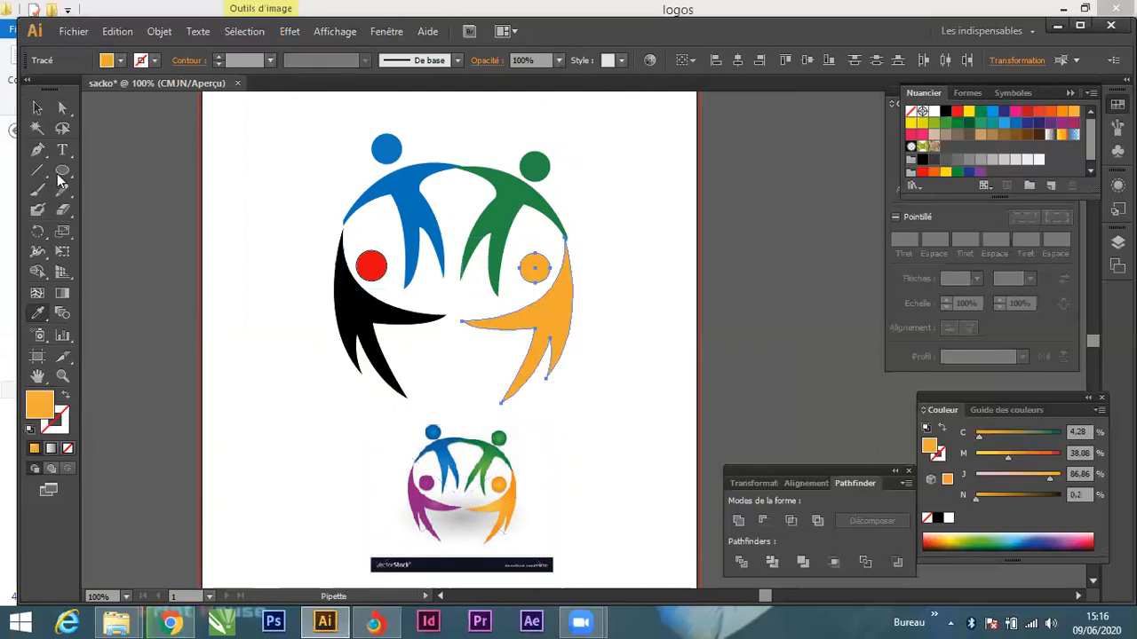
Recolour the lower-left figure's body and head together with the purple sampled from the reference image.
left_click(37, 107)
left_click(345, 320)
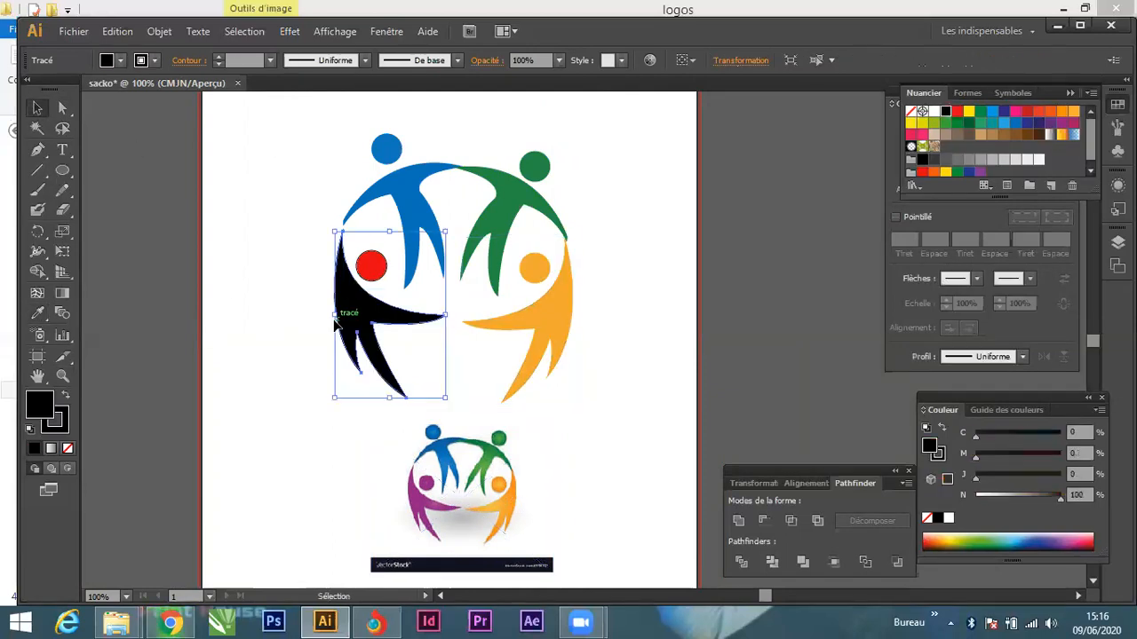
left_click(373, 274, "shift")
left_click(37, 311)
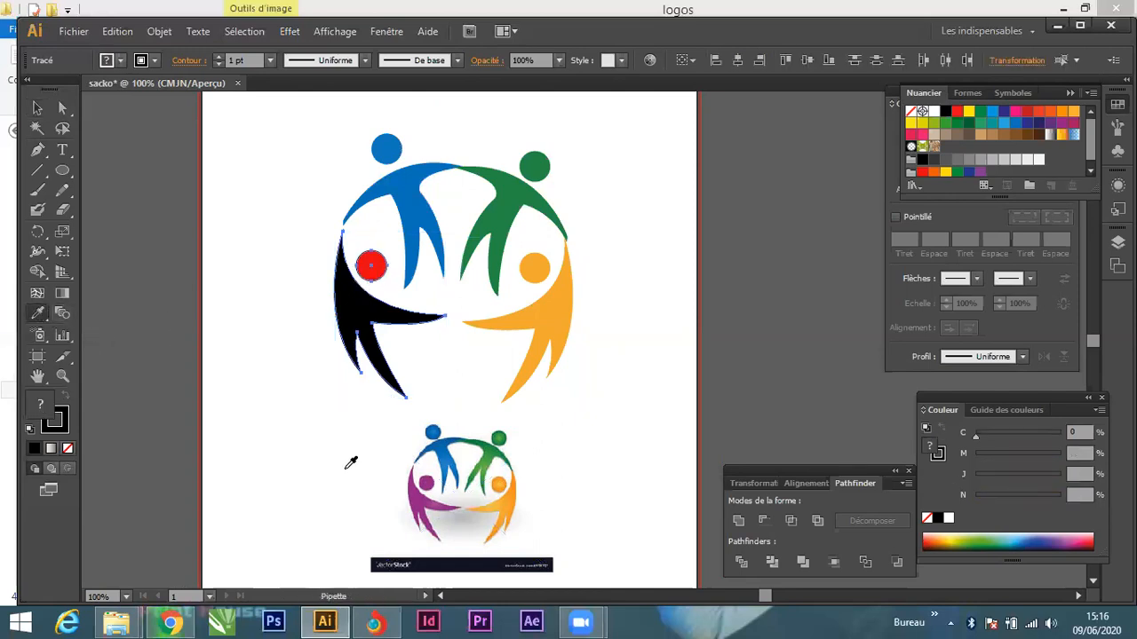
left_click(409, 484)
left_click(38, 107)
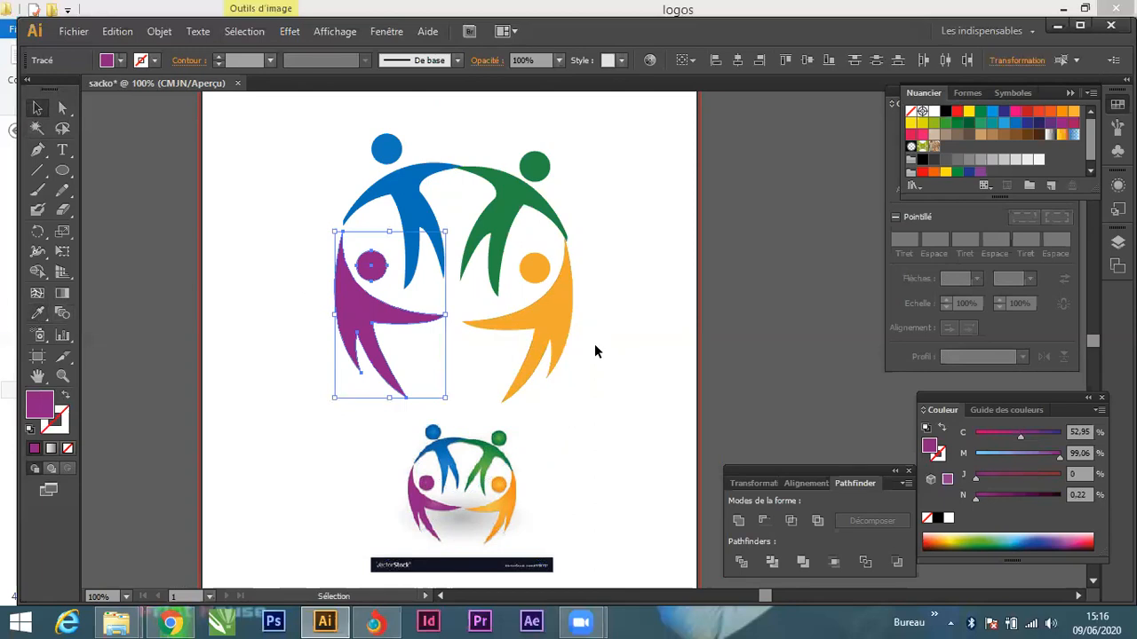
Compare the finished vector logo with the small reference image below it, leaving nothing selected.
scroll(577, 346, "down", 3)
left_click(578, 414)
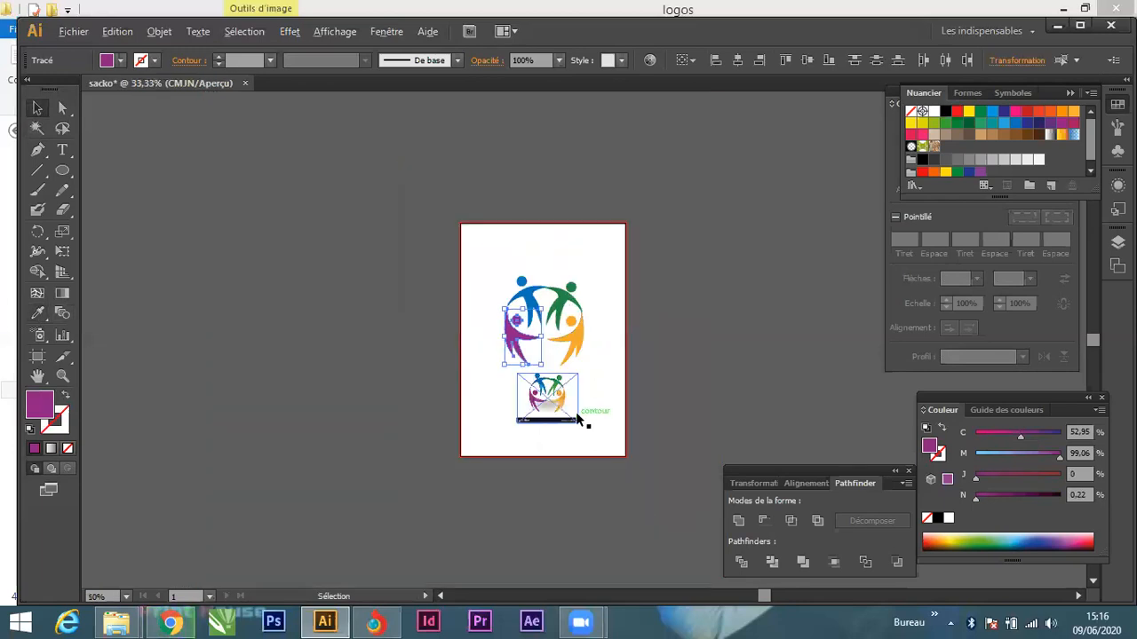
scroll(581, 423, "up", 2)
left_click(634, 333)
left_click(536, 388)
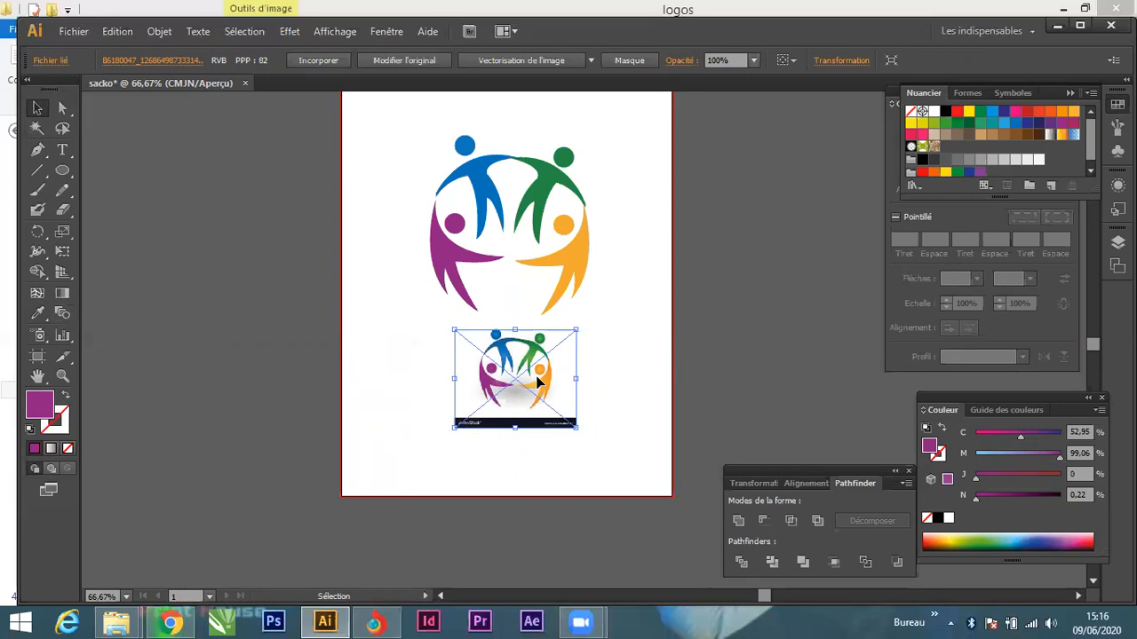
scroll(554, 362, "up", 3)
scroll(554, 362, "down", 1)
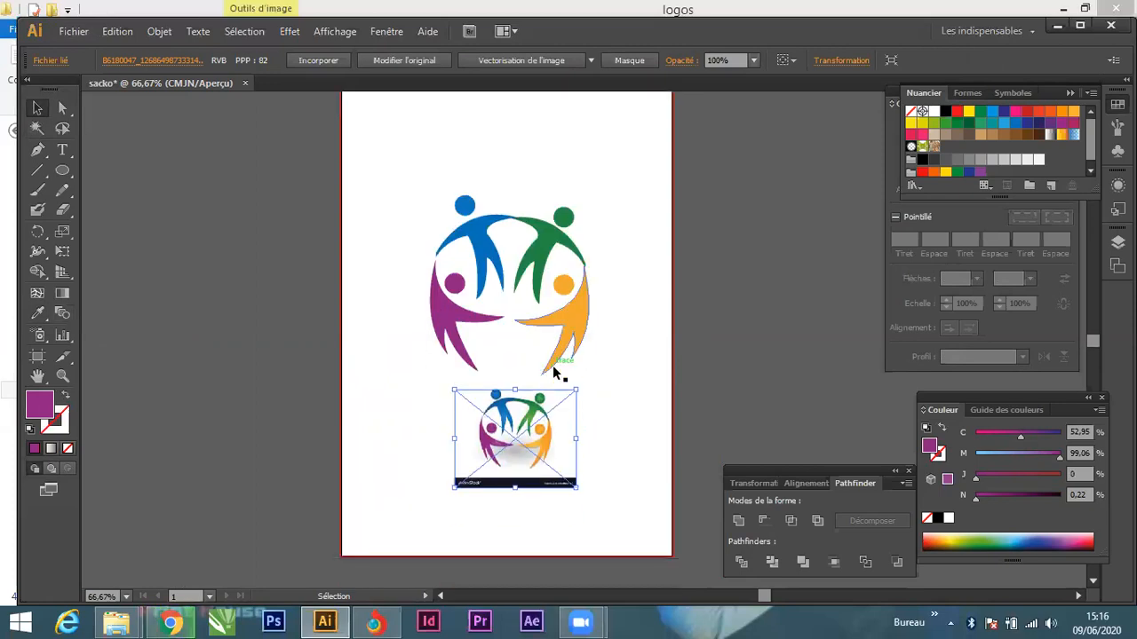
left_click(633, 316)
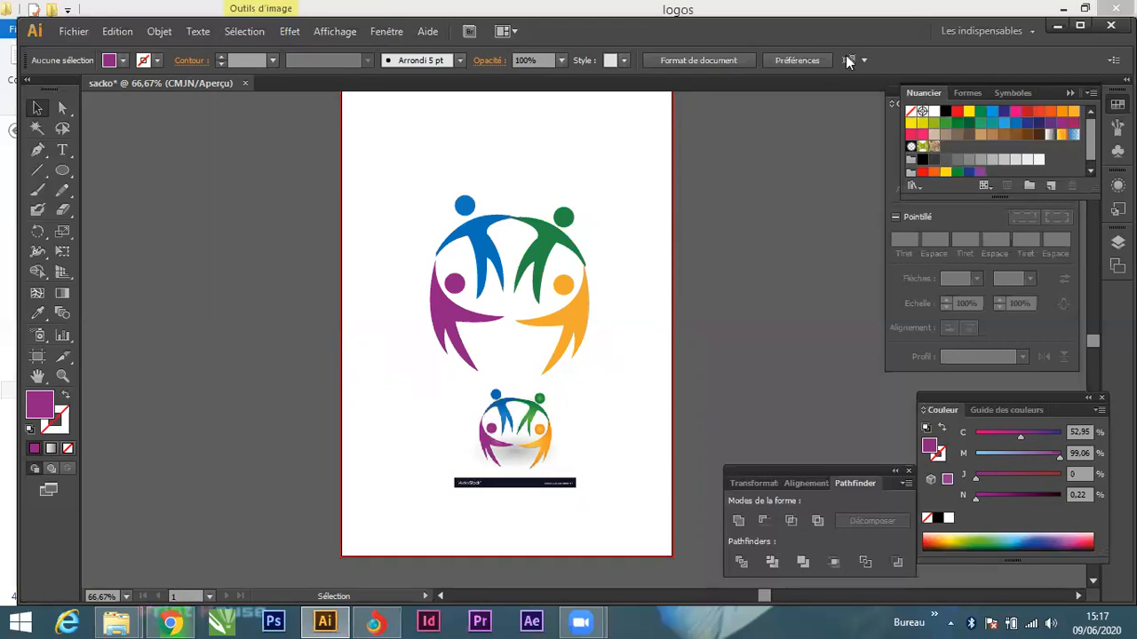
Minimize the Illustrator window and the logos folder window to show the desktop.
left_click(1054, 27)
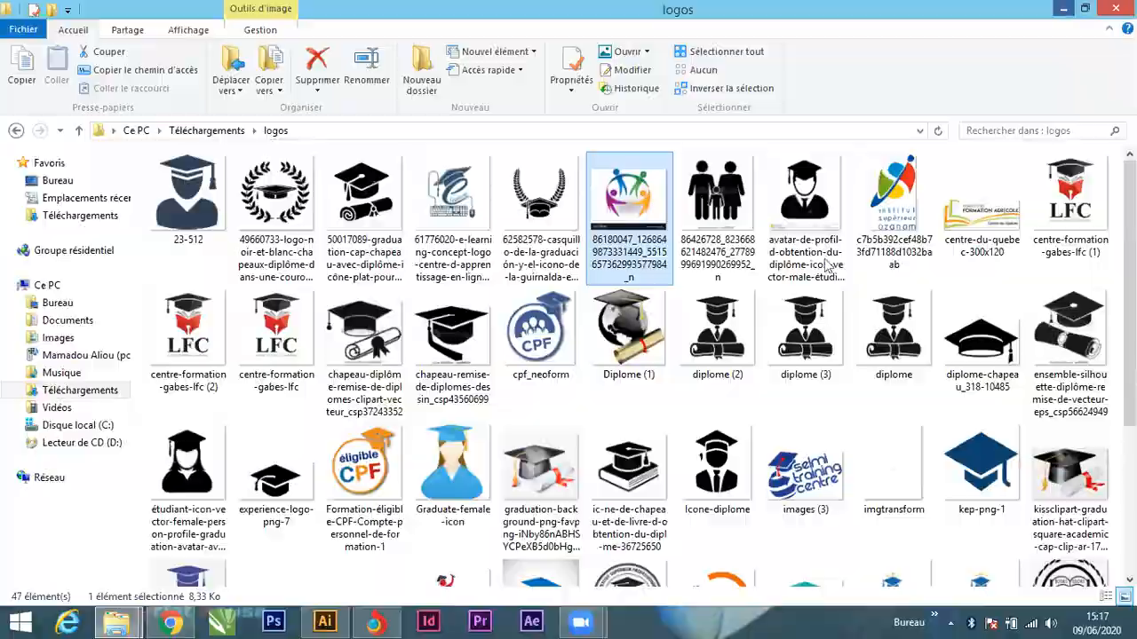
left_click(1064, 11)
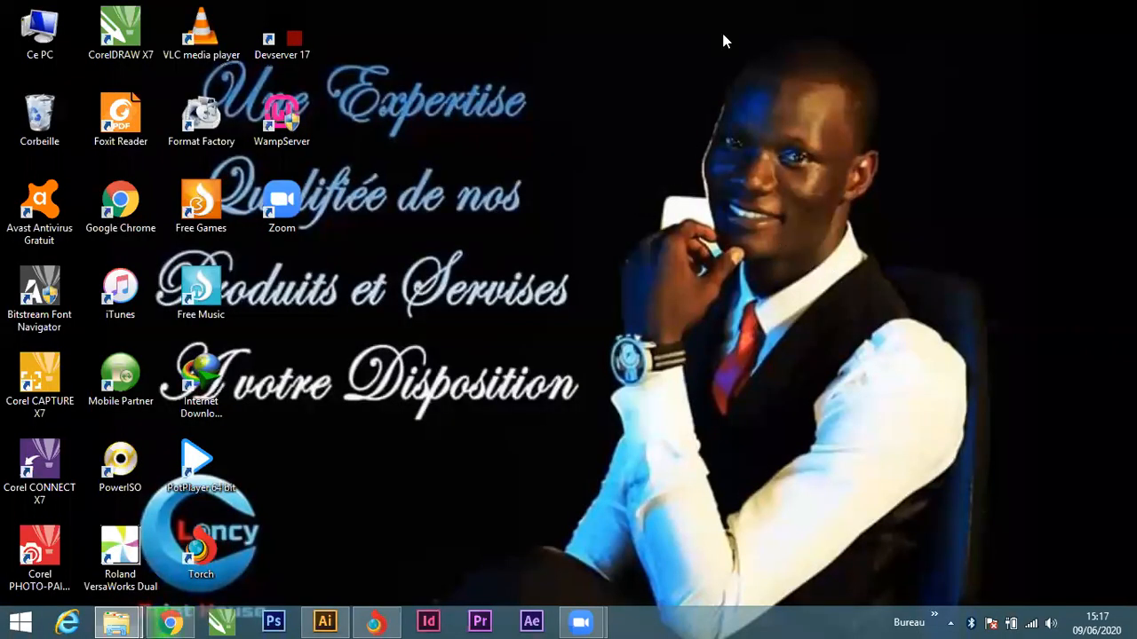